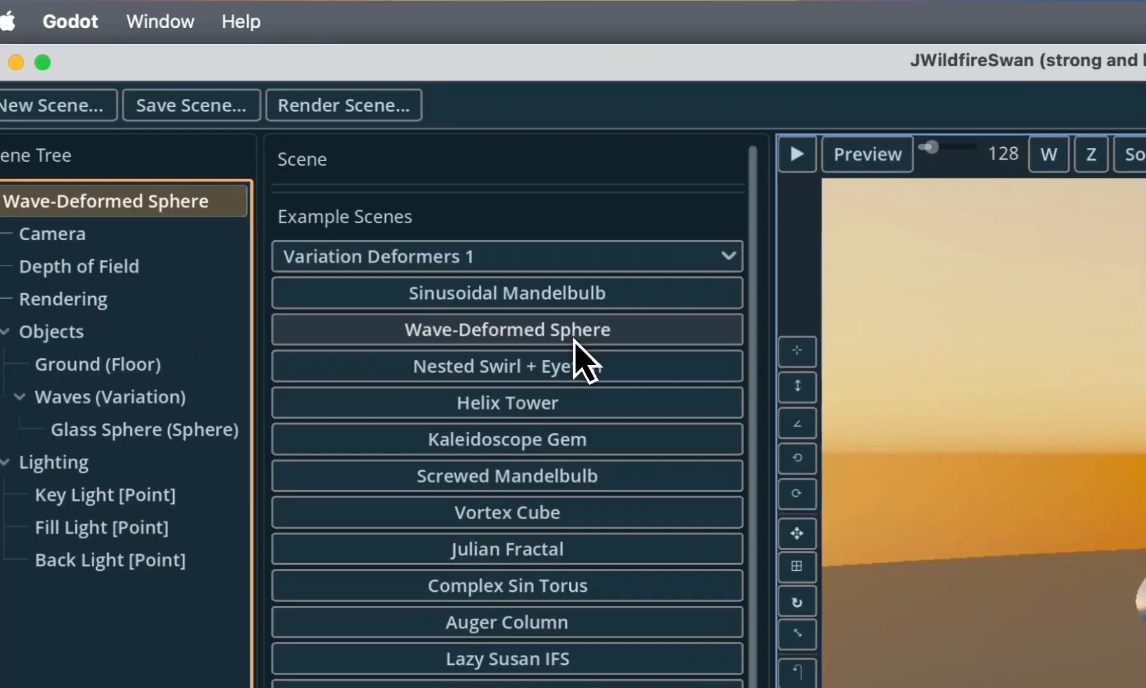
- Load the Nested Swirl + Eyefish, Helix Tower and Vortex Cube example scenes one after another
left_click(599, 373)
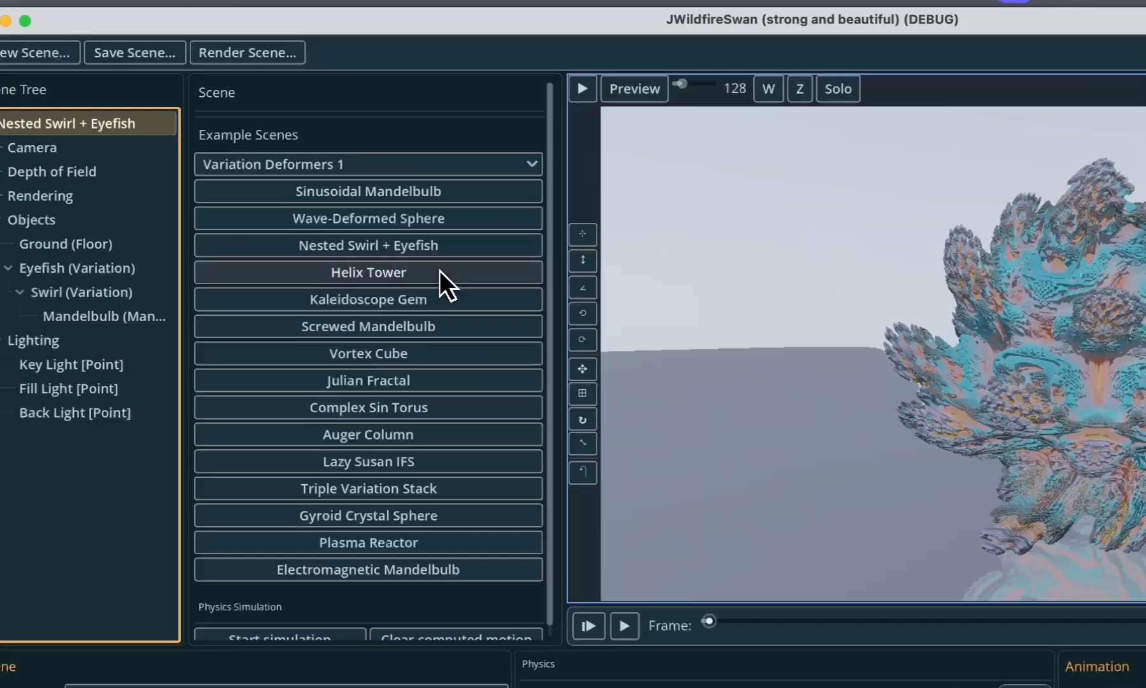
left_click(315, 201)
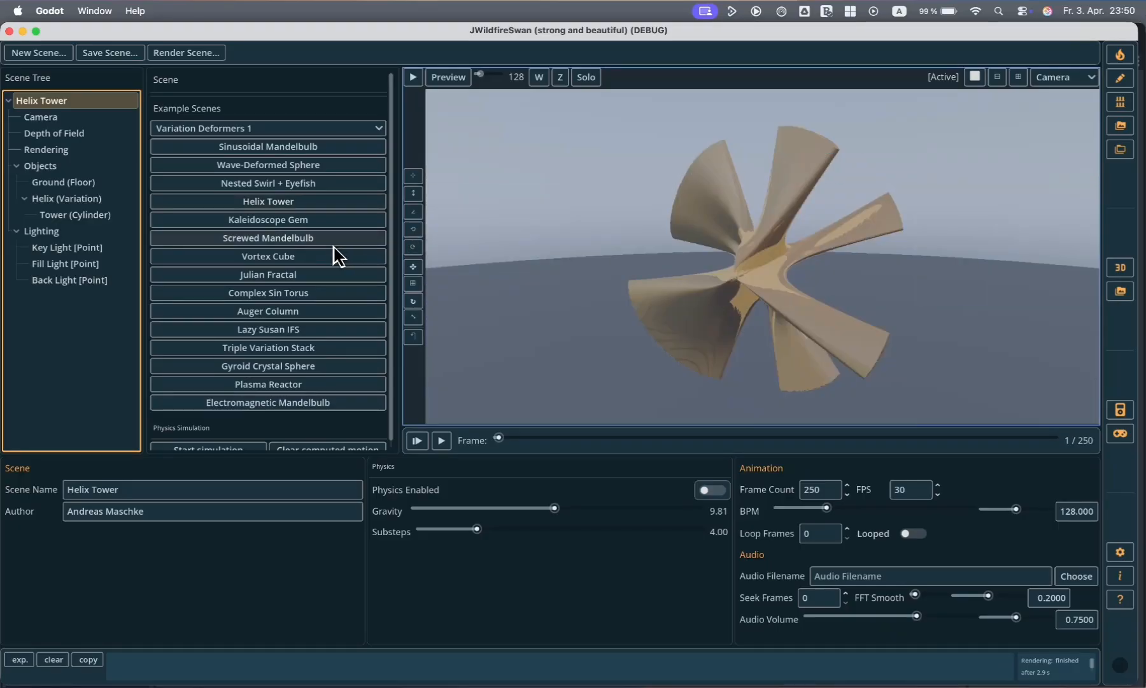
left_click(315, 256)
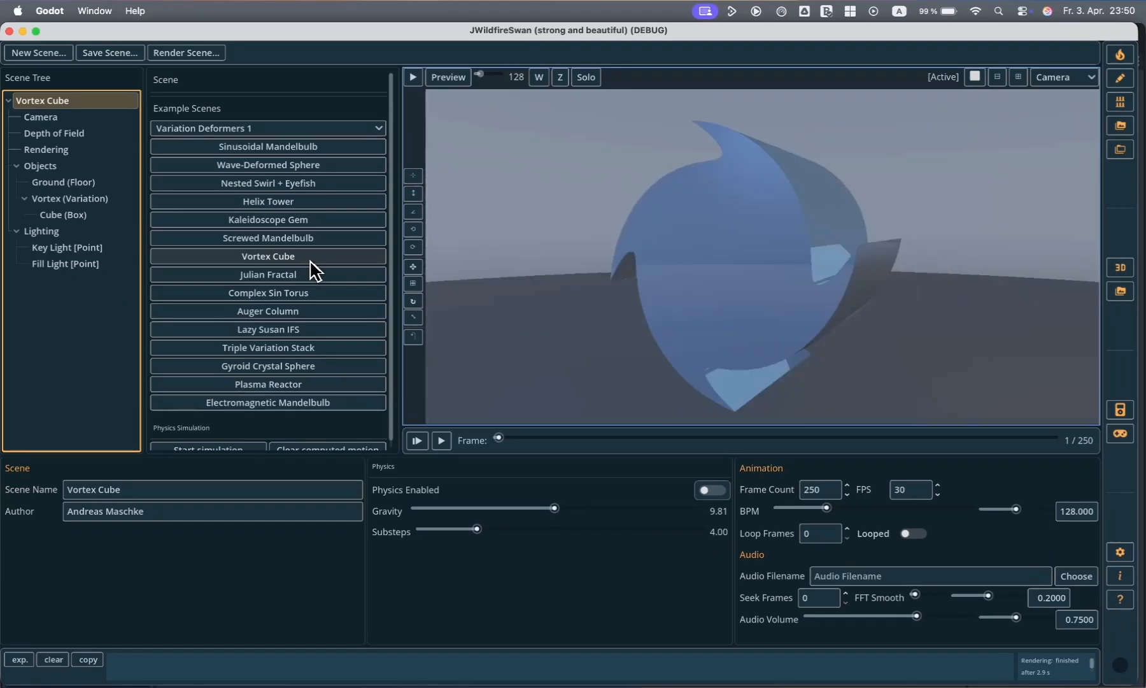
- Load the Auger Column example scene and render it in the viewport in HQ mode
left_click(291, 311)
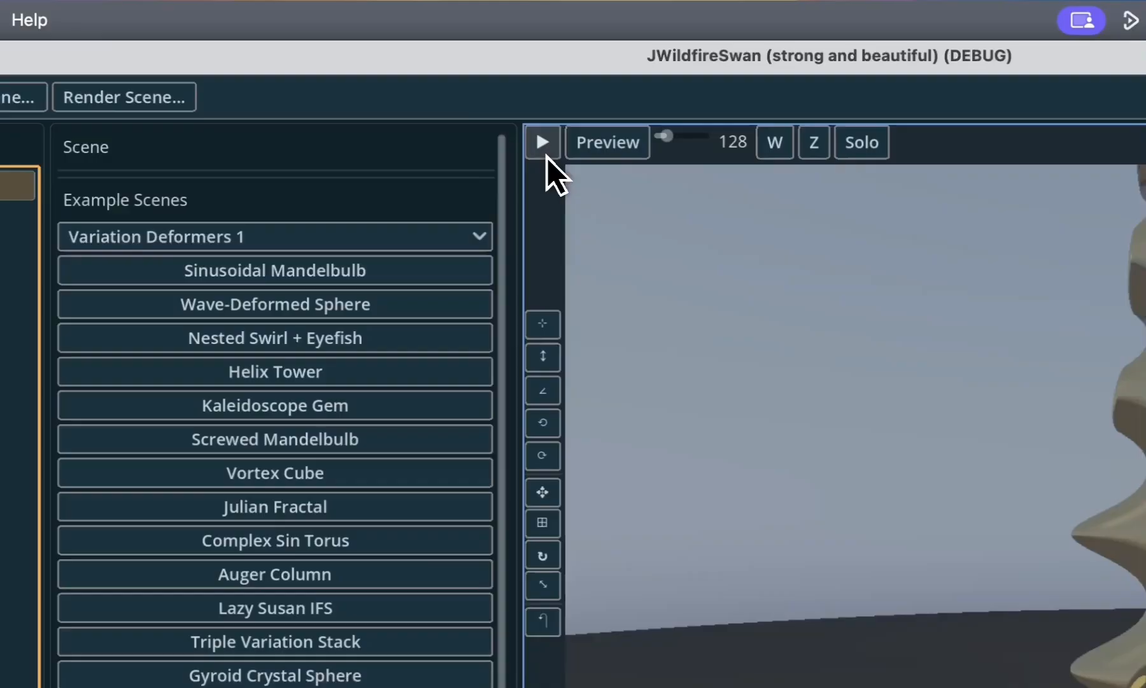
left_click(412, 77)
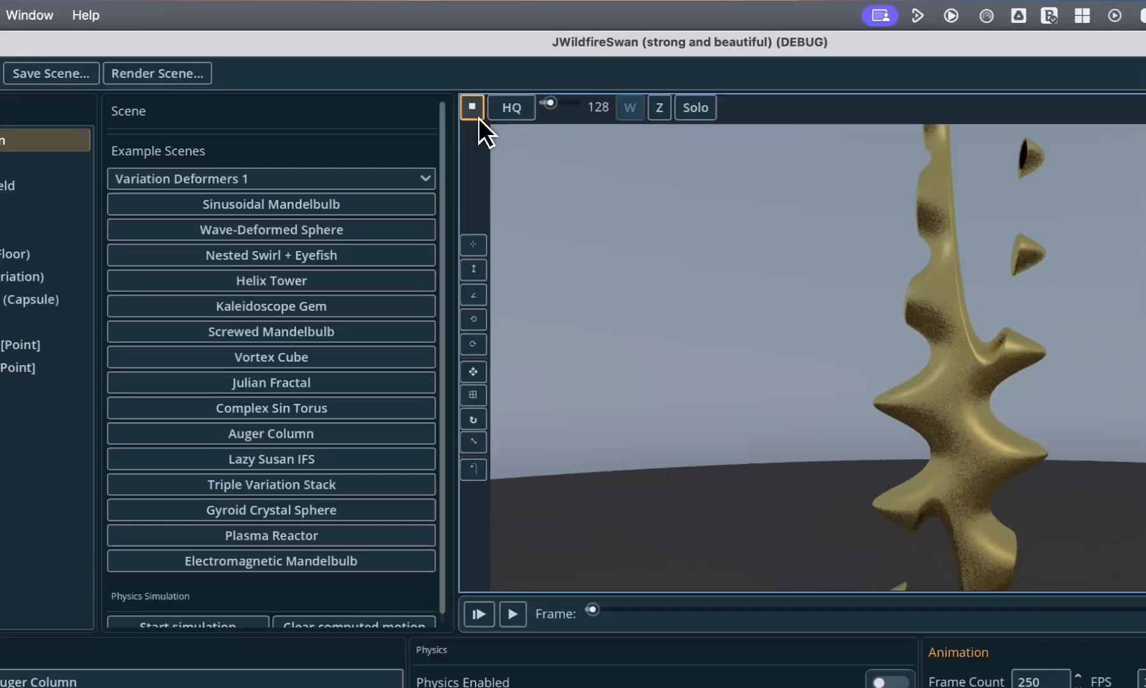
left_click(413, 78)
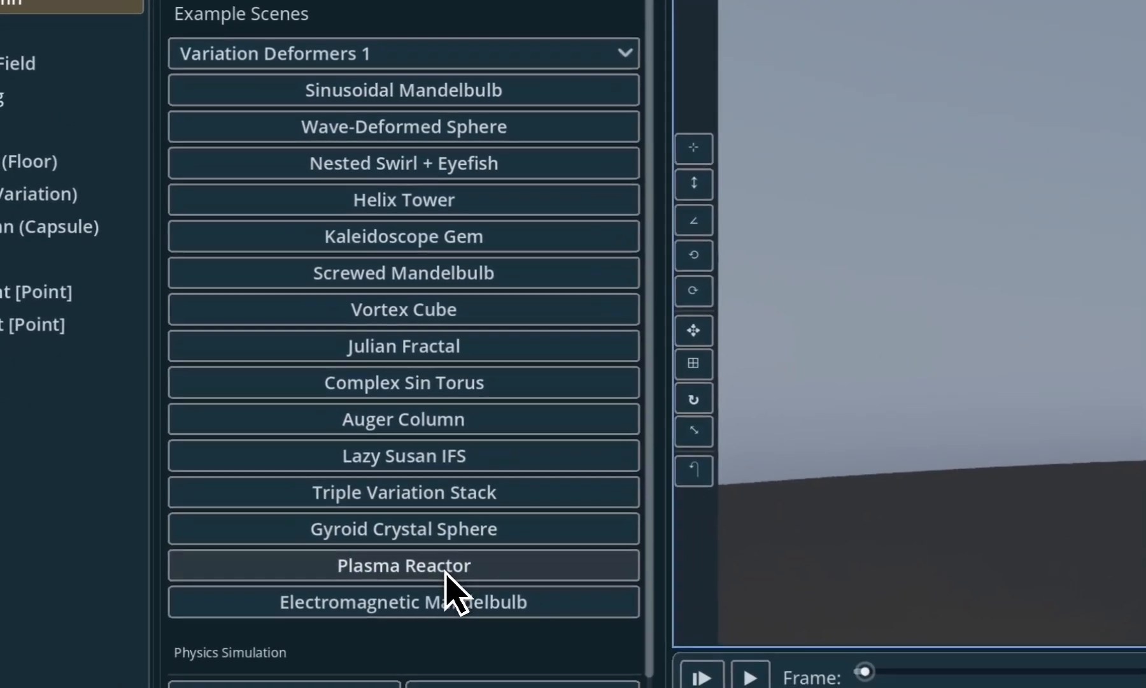
- Load the Plasma Reactor example scene and examine its Camera, Depth of Field, Rendering, Objects and Lighting settings
left_click(448, 568)
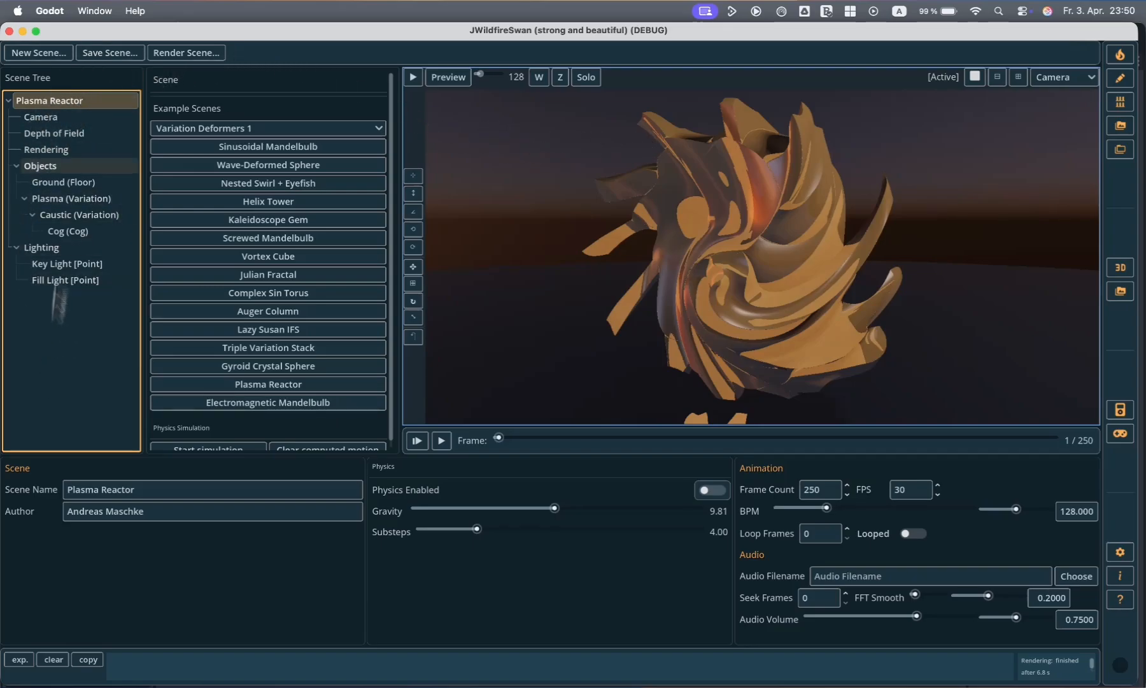
left_click(63, 117)
left_click(59, 135)
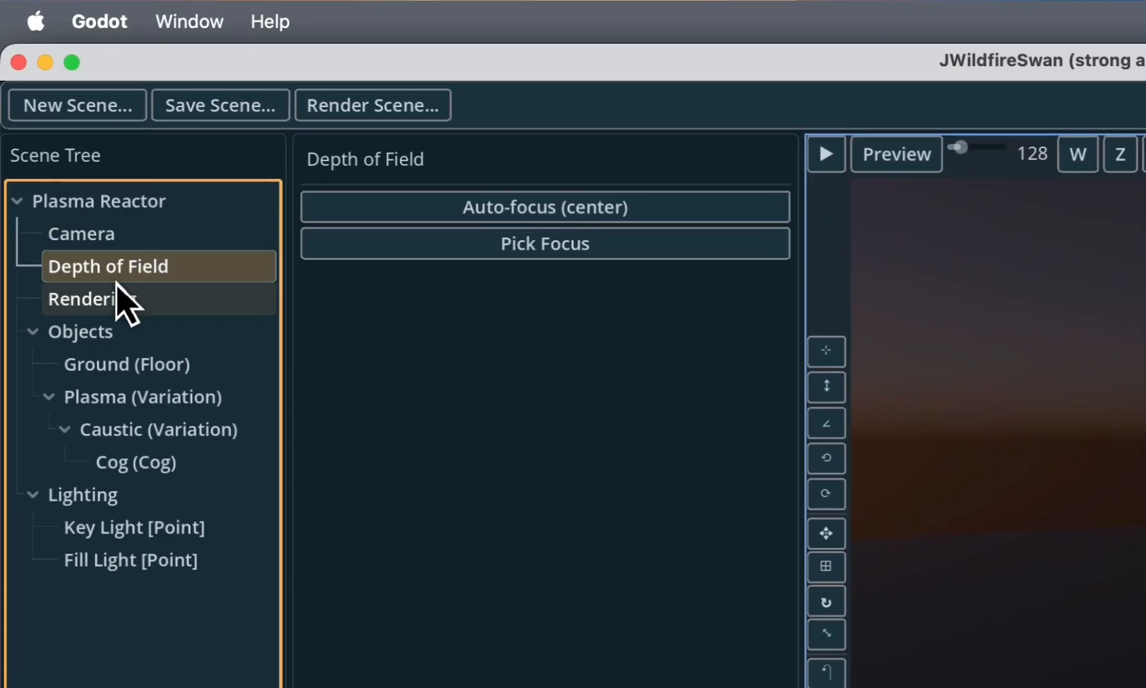
left_click(114, 294)
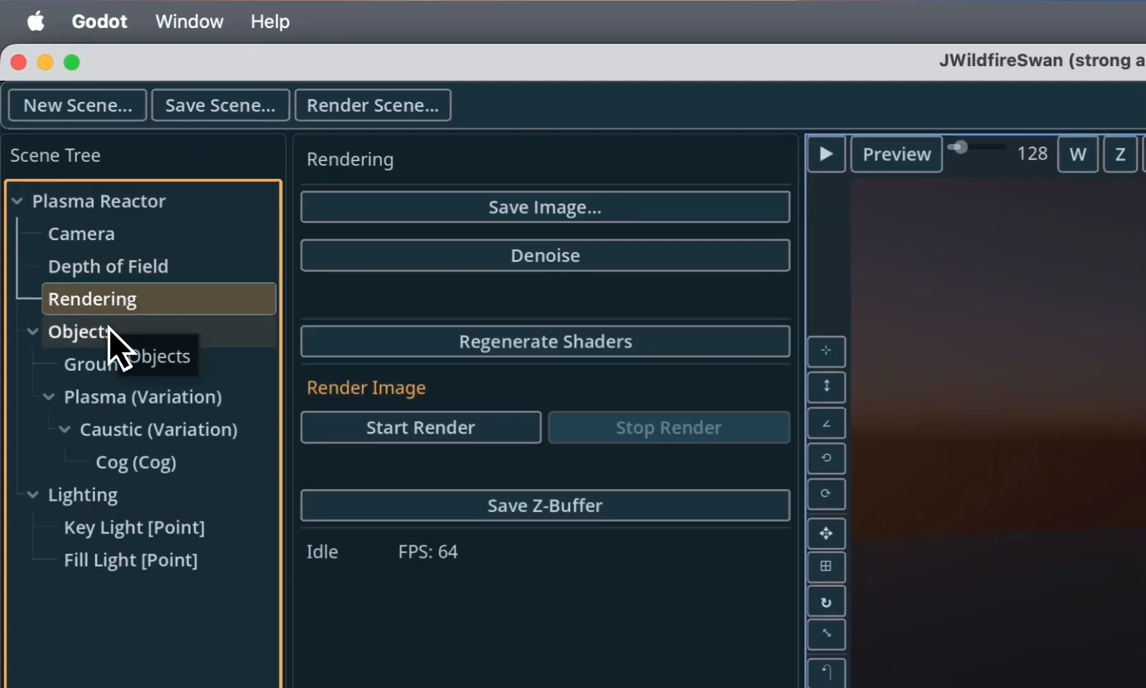
left_click(124, 267)
left_click(120, 299)
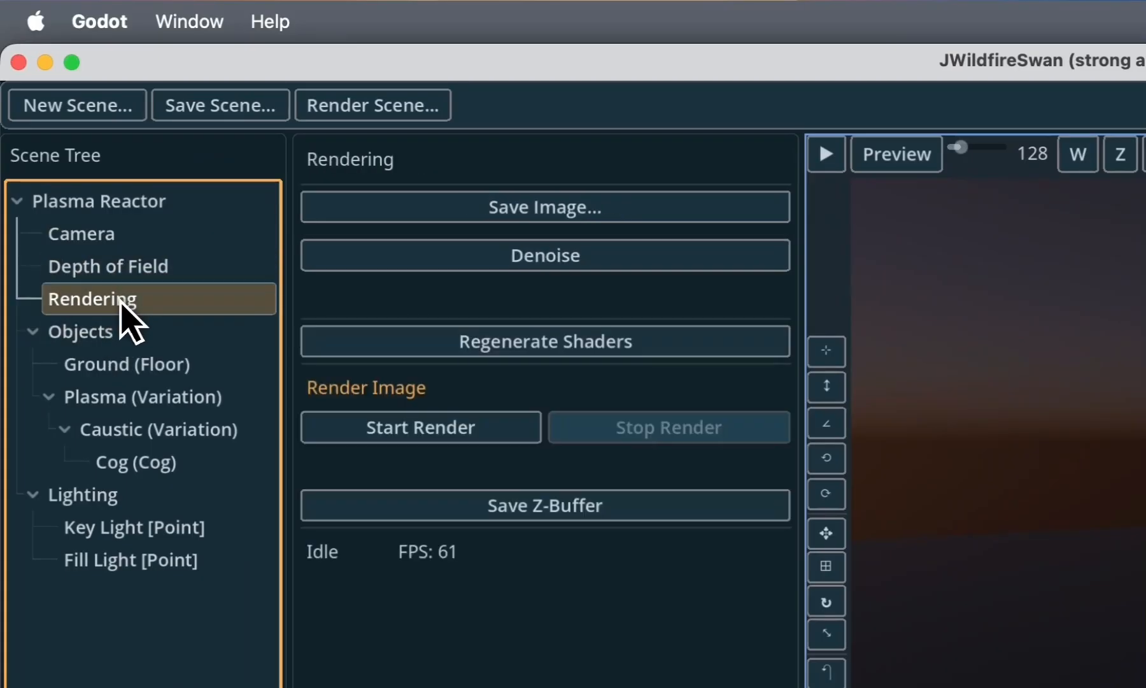
left_click(113, 332)
left_click(114, 503)
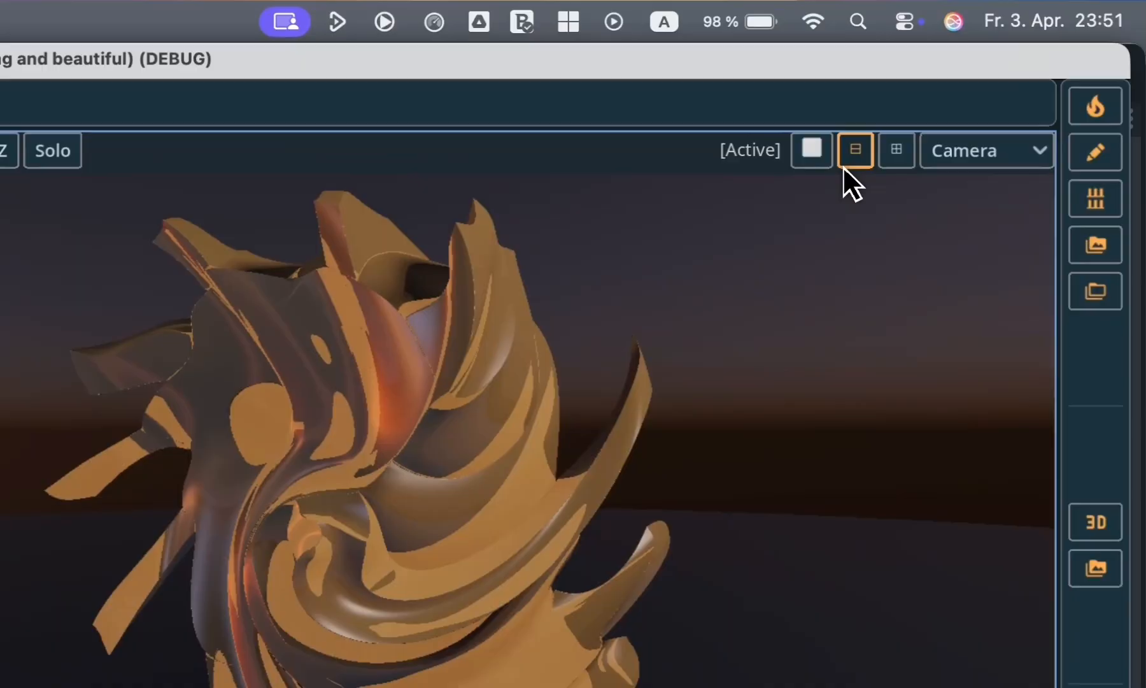
- Try the two-view and four-view layouts, and return to a single viewport showing the Camera view
left_click(996, 77)
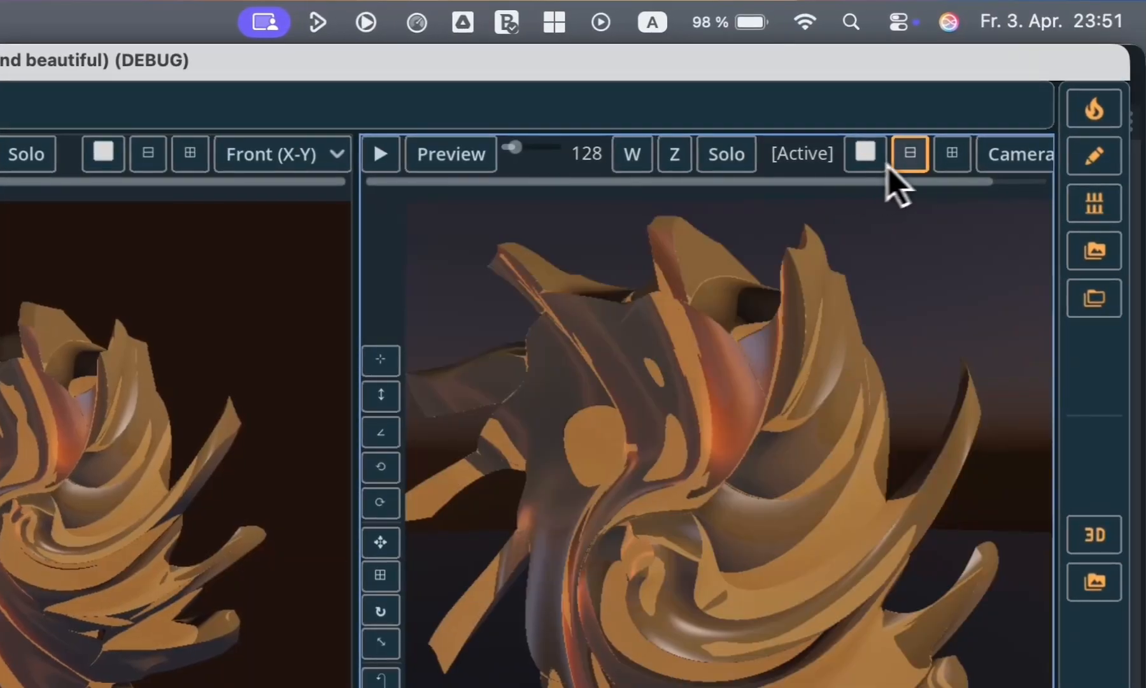
left_click(951, 153)
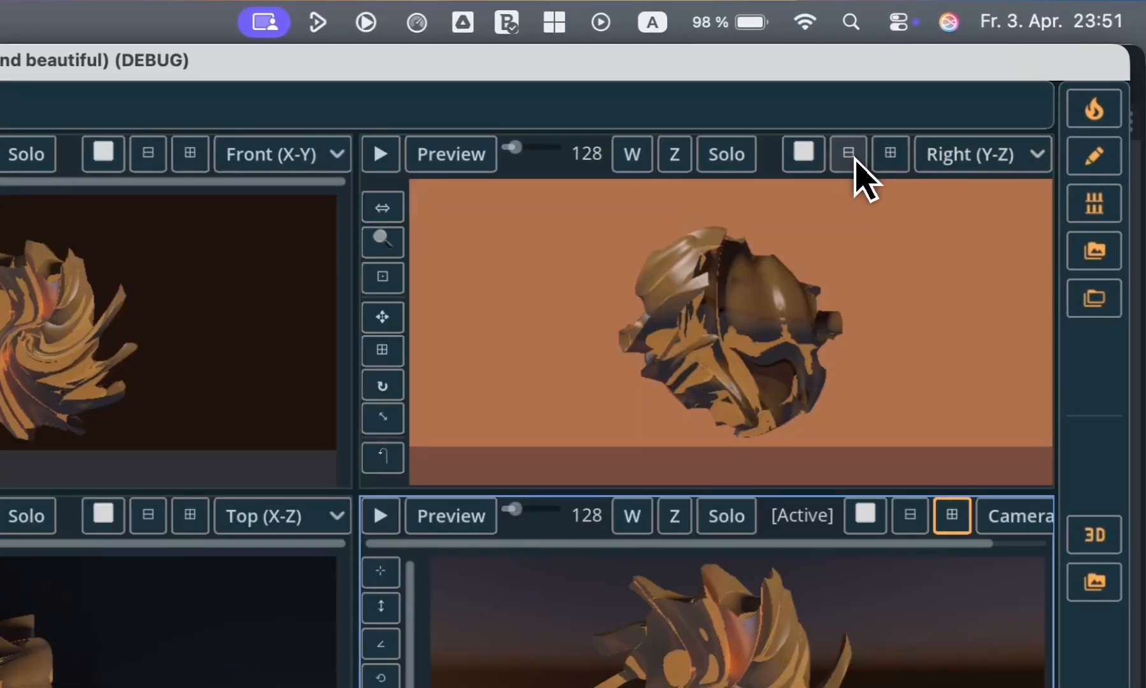
left_click(805, 158)
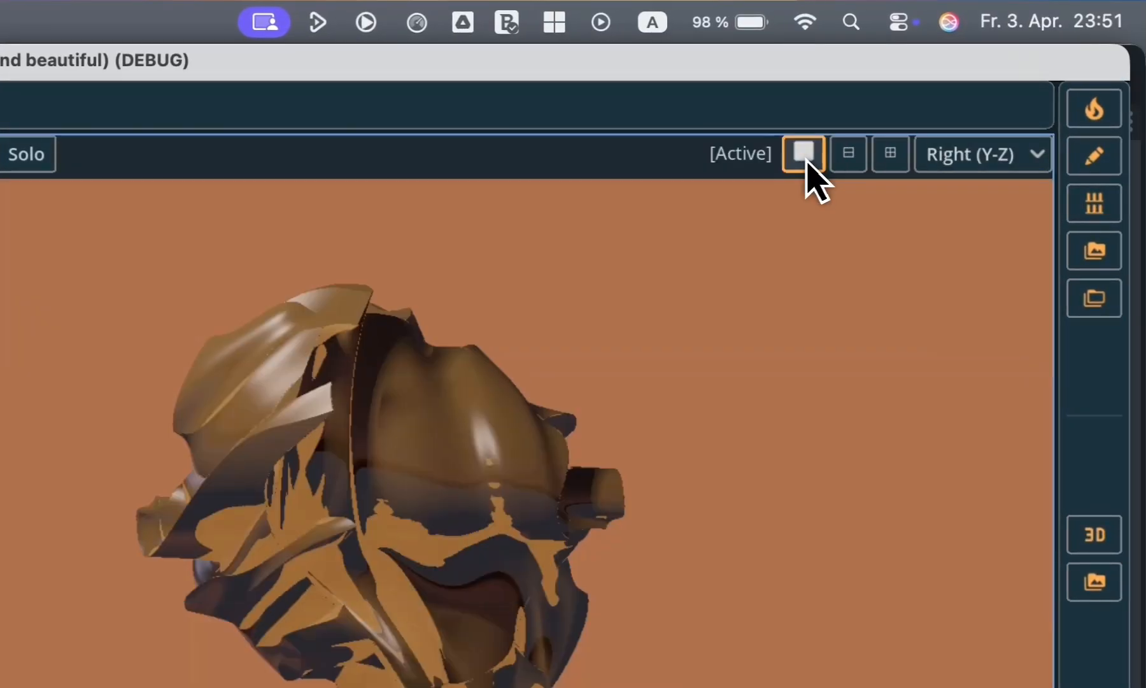
left_click(990, 159)
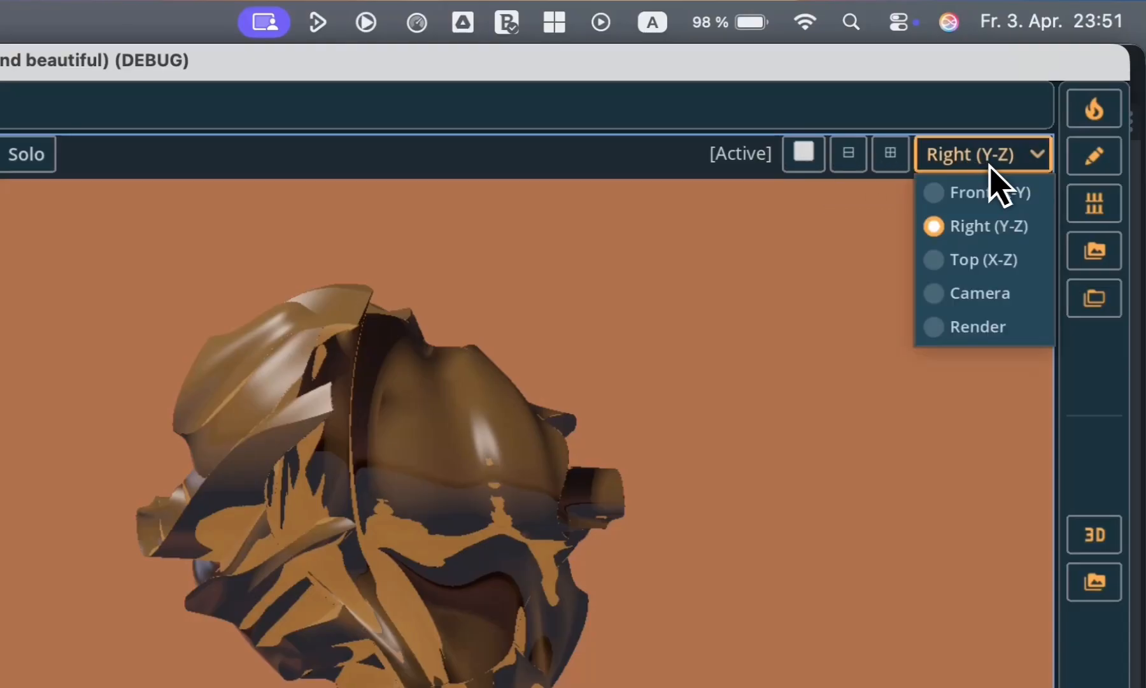
left_click(979, 294)
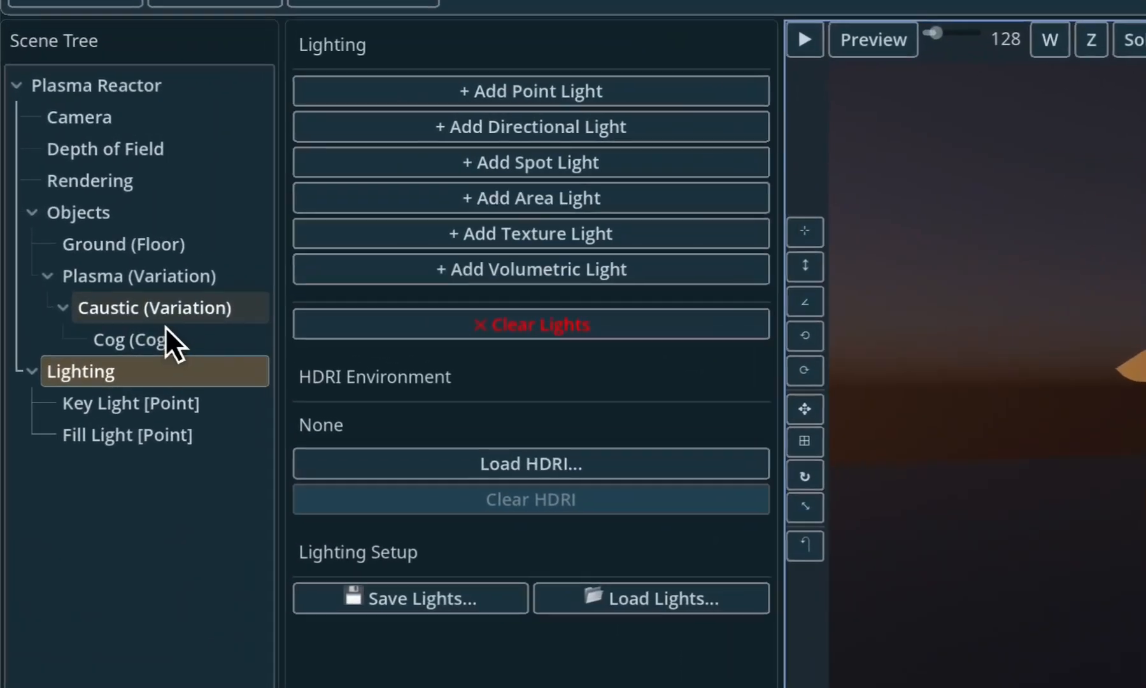
- Inspect the Plasma and Caustic variations and the nested Cog primitive of the Plasma Reactor scene
left_click(82, 218)
left_click(76, 231)
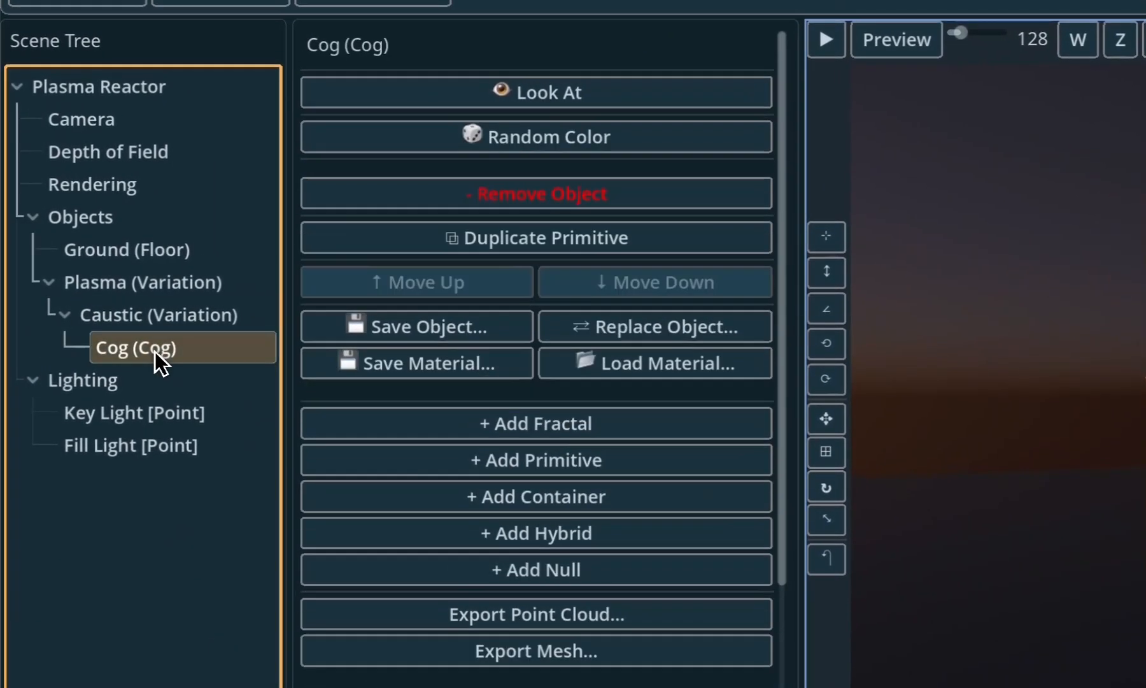
left_click(146, 276)
left_click(146, 307)
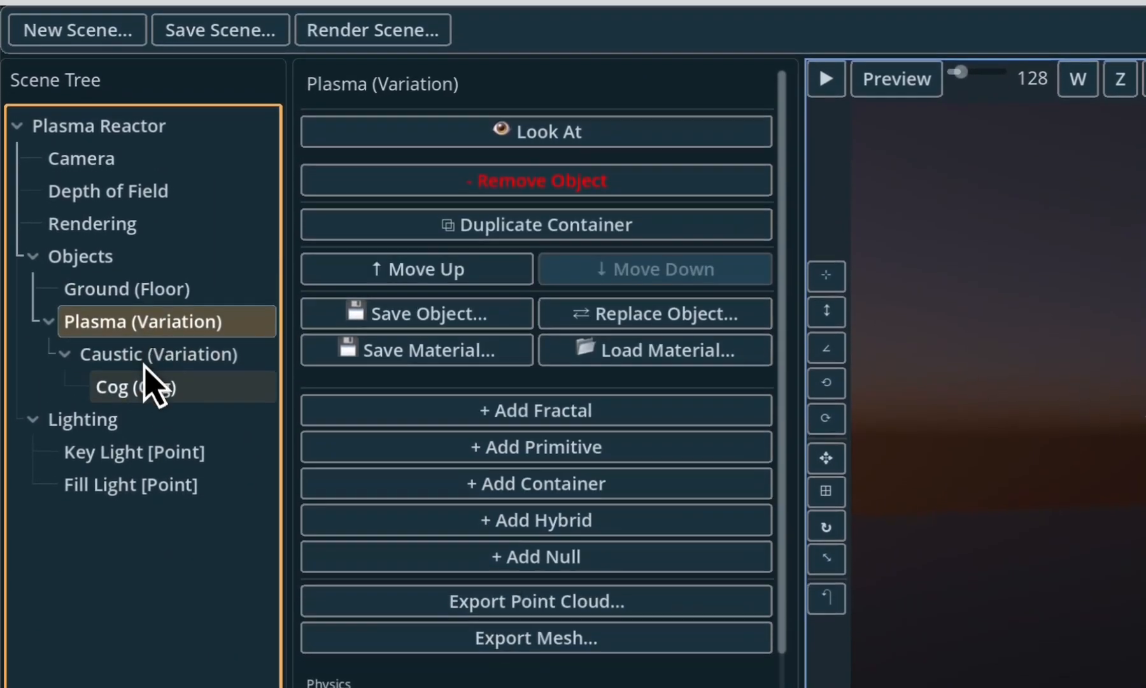
left_click(151, 340)
left_click(163, 381)
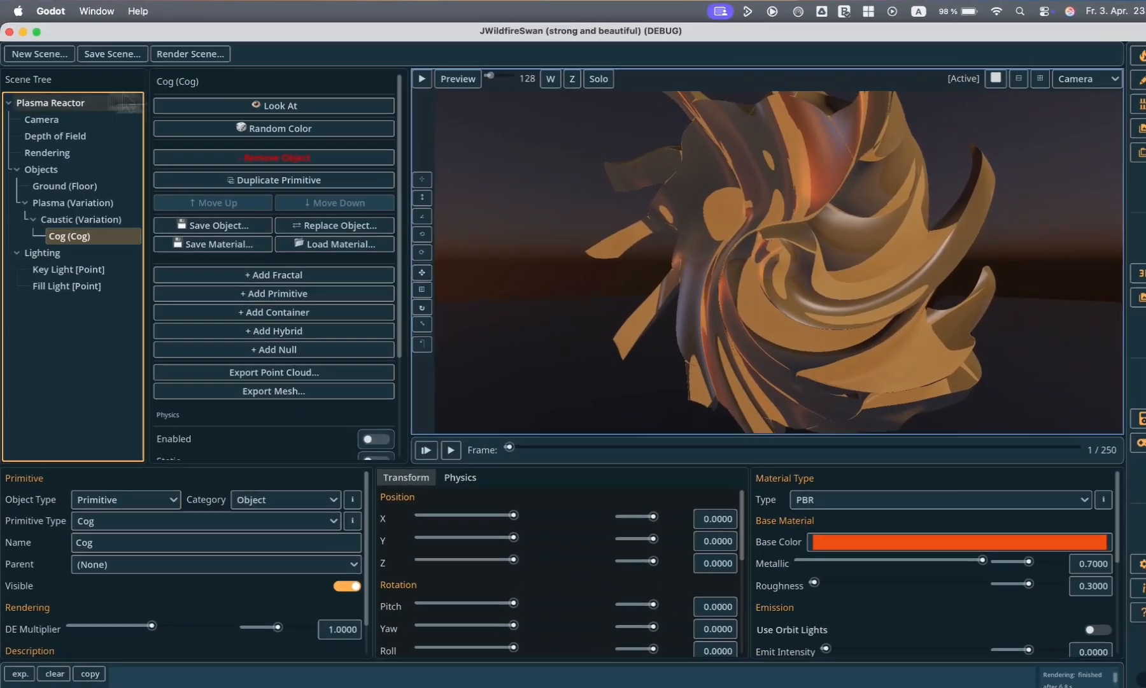
- Create a new scene from the Default Scene template and render it in the viewport in HQ mode
left_click(35, 53)
left_click(74, 175)
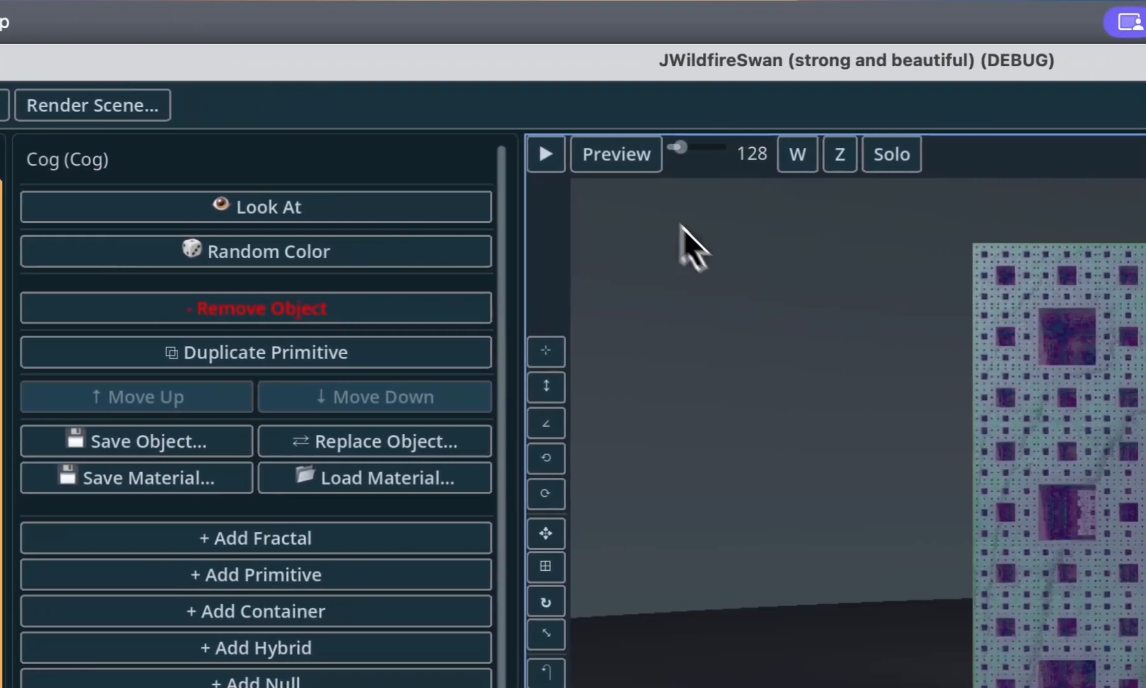
left_click(606, 160)
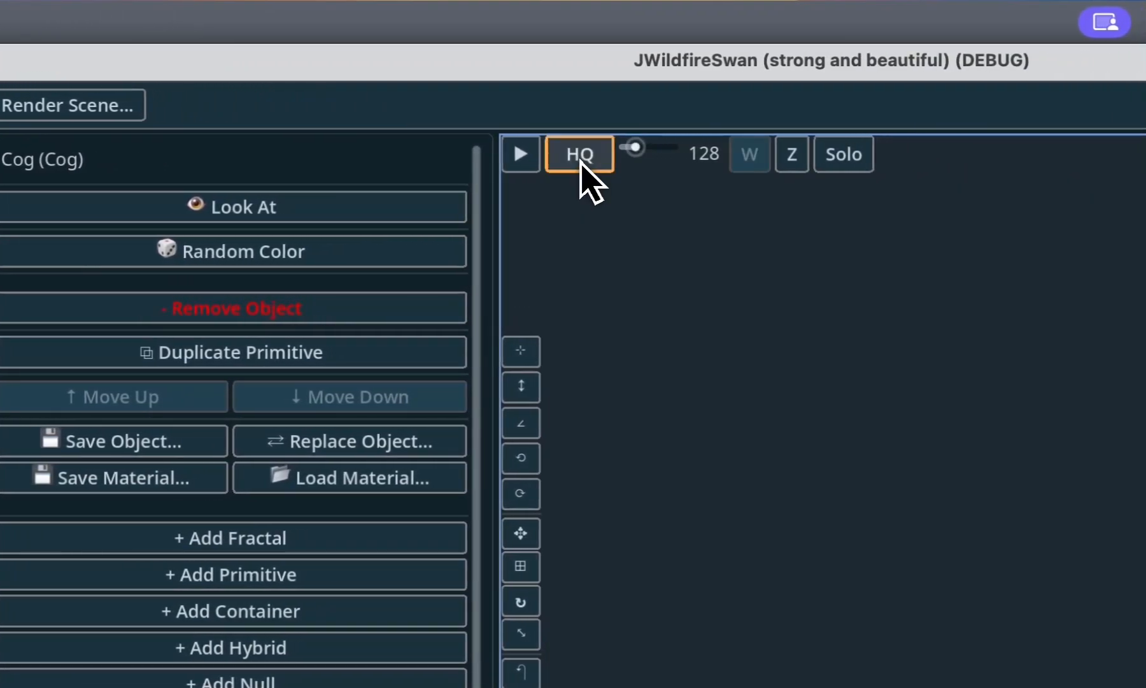
left_click(527, 161)
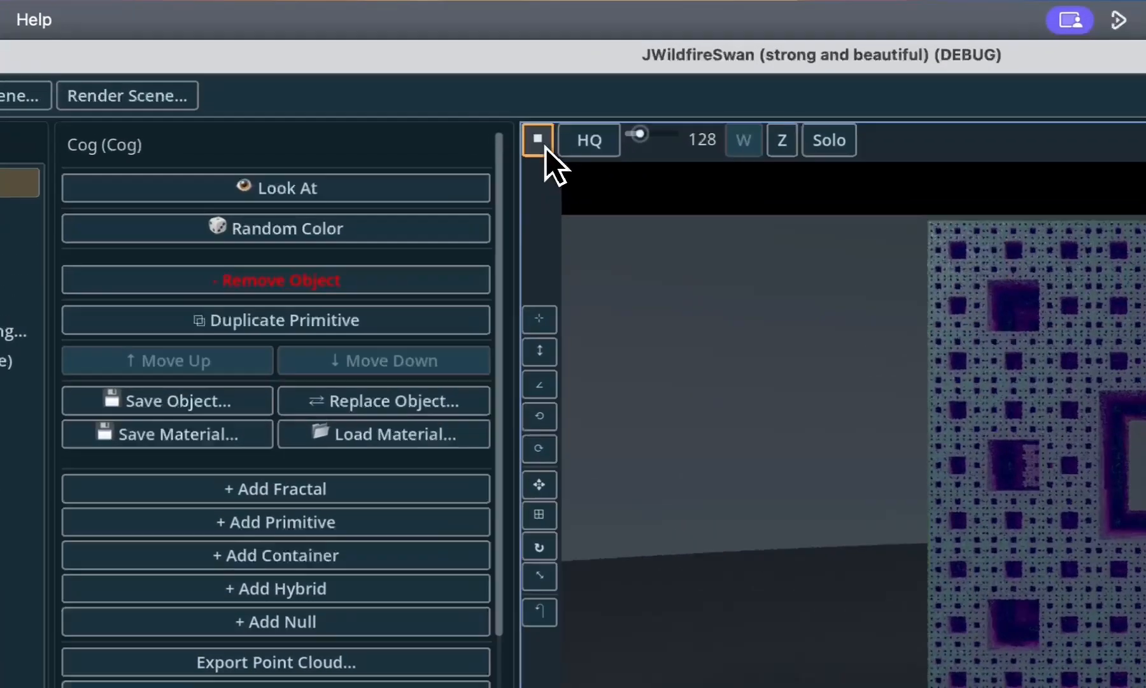
left_click(544, 147)
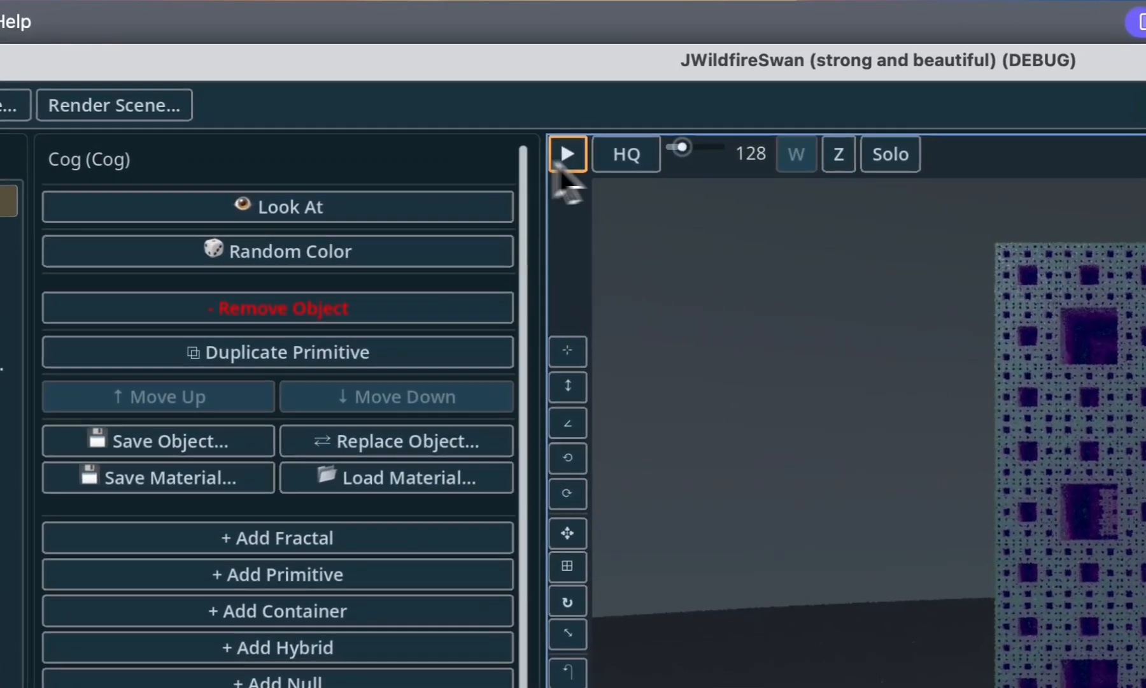
- Generate another new scene from the Default Scene template to replace the IFS Menger one
left_click(75, 108)
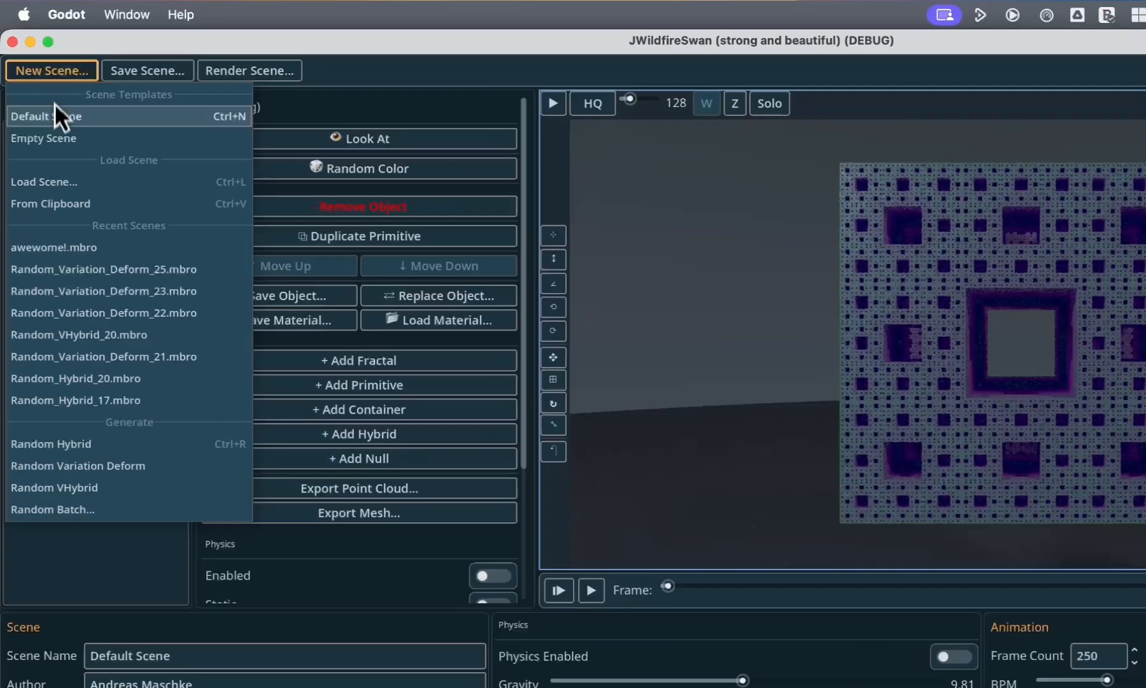
left_click(37, 87)
left_click(68, 114)
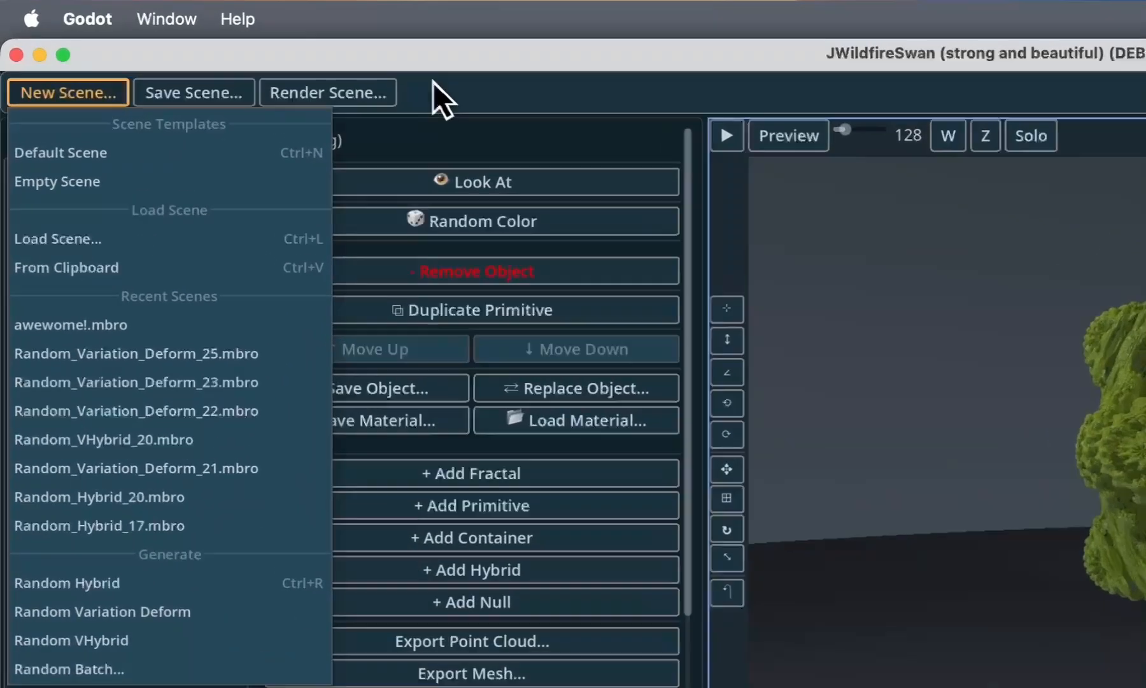
left_click(253, 49)
- Open the Random Batch generator to view its options, and close it without generating anything
left_click(78, 105)
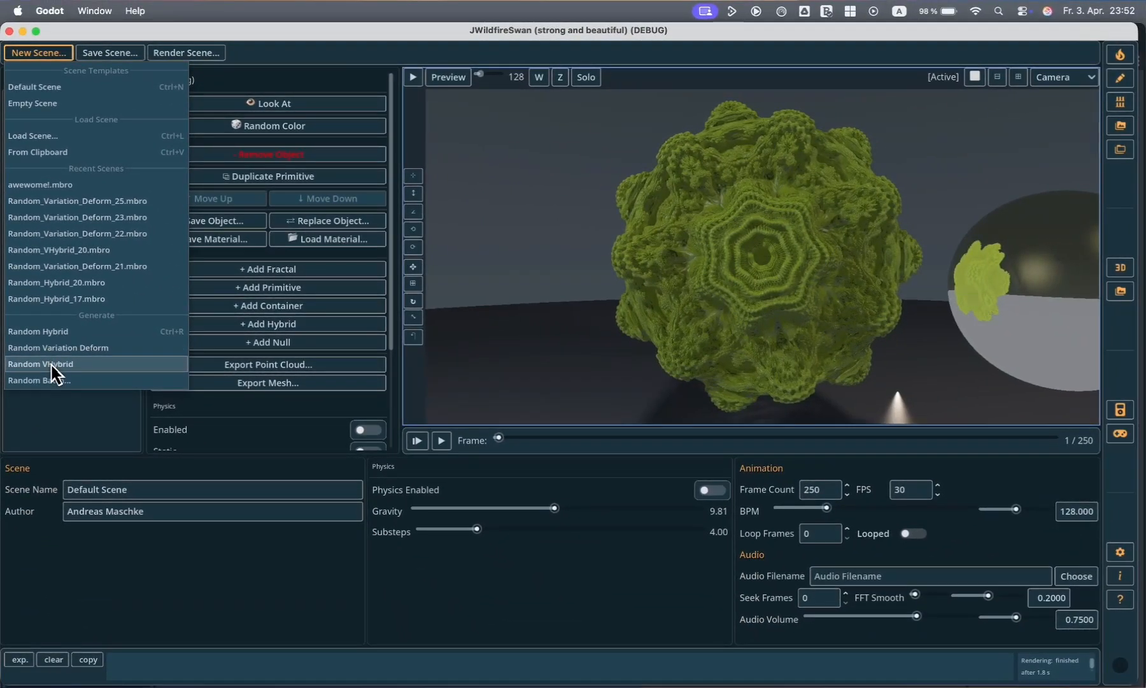
left_click(51, 381)
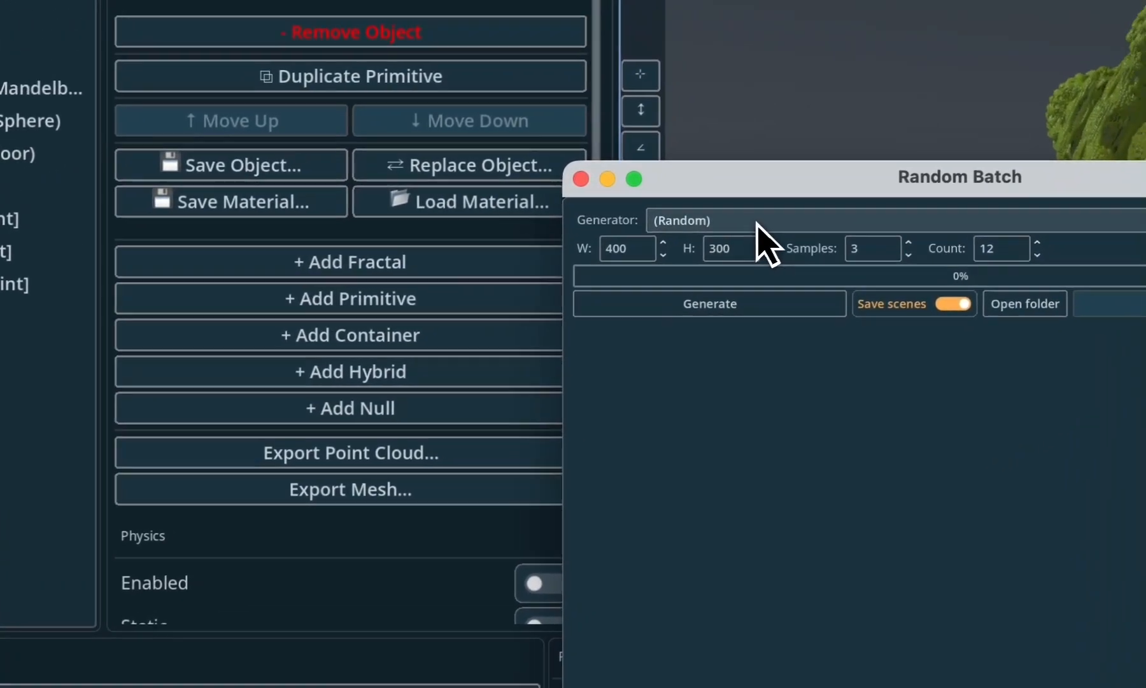
left_click(756, 223)
left_click(756, 223)
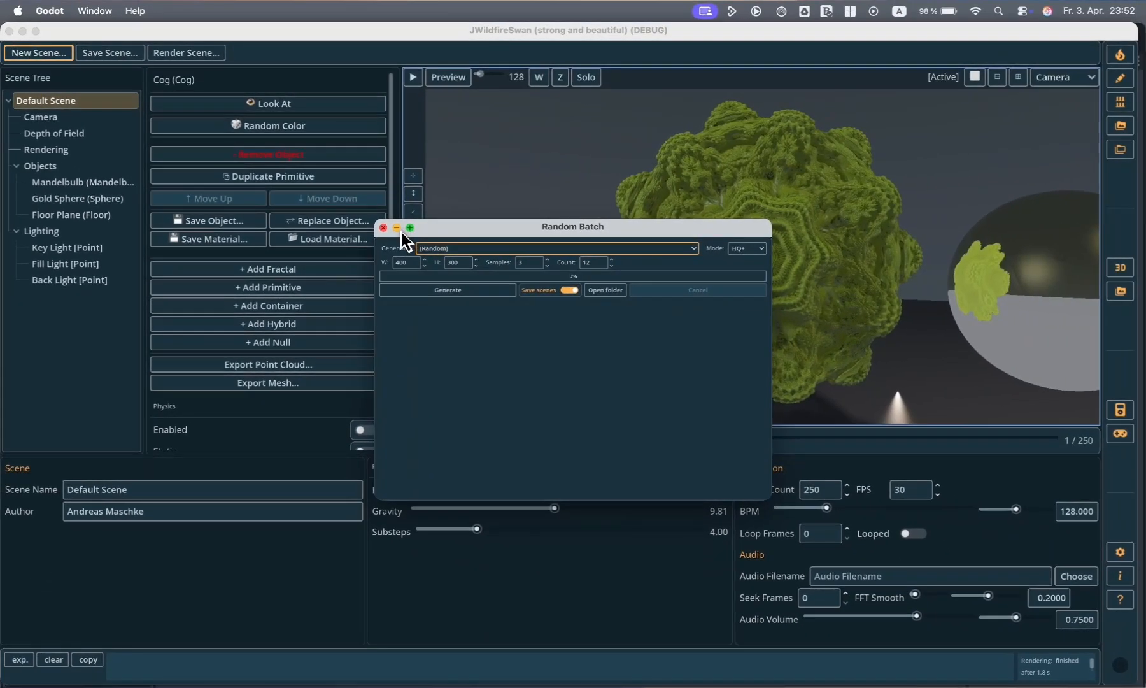
mouse_move(588, 194)
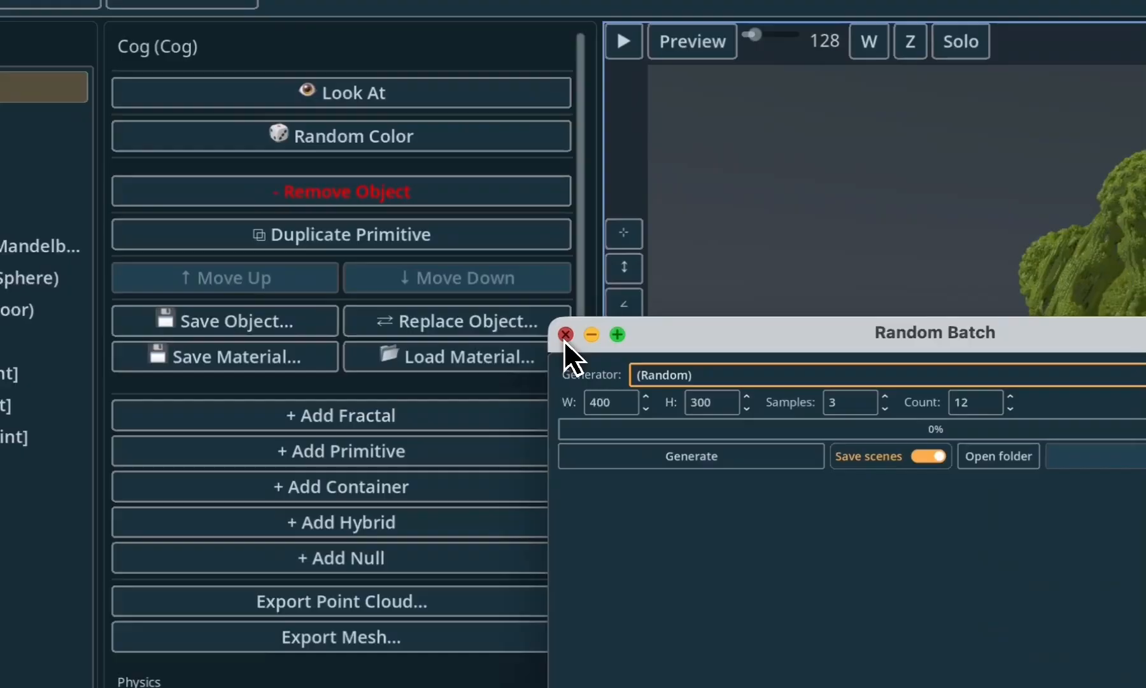
left_click(383, 227)
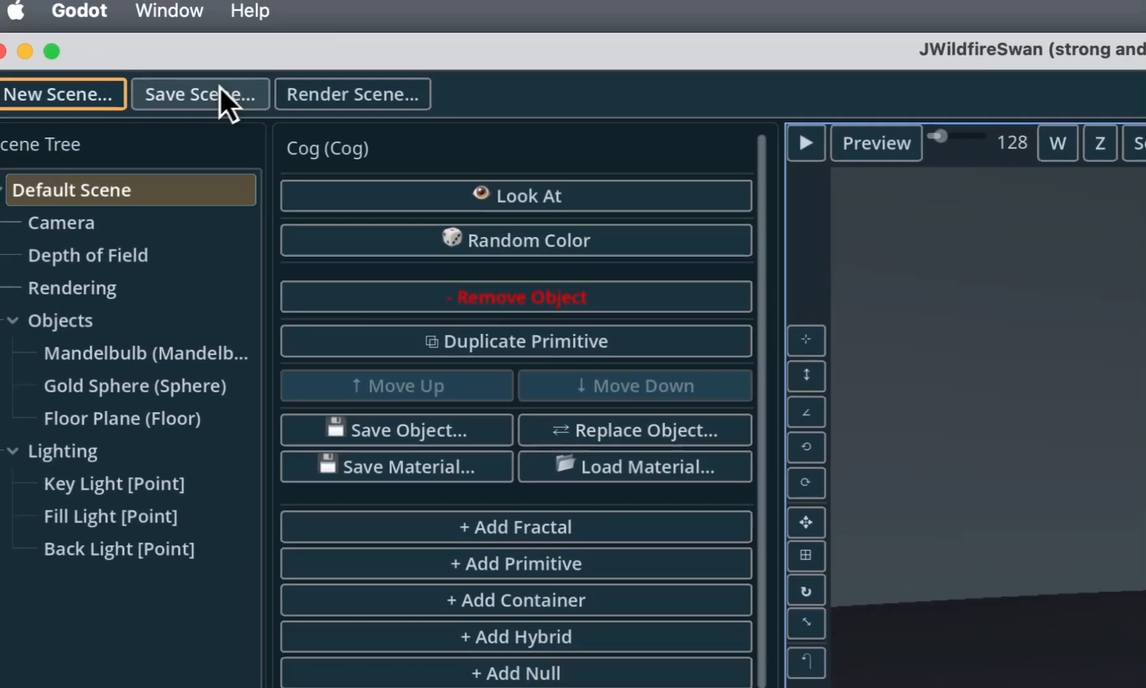
- Run a Quick Render of the Mandelbulb default scene and close the rendered image
left_click(230, 107)
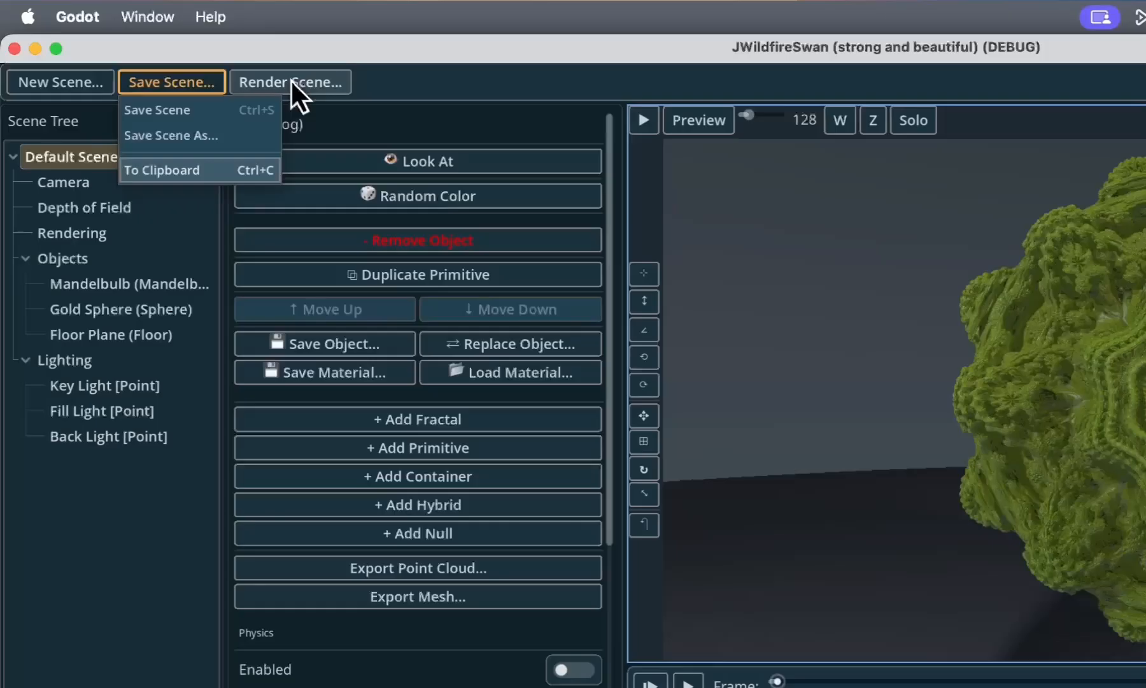
left_click(183, 53)
left_click(183, 53)
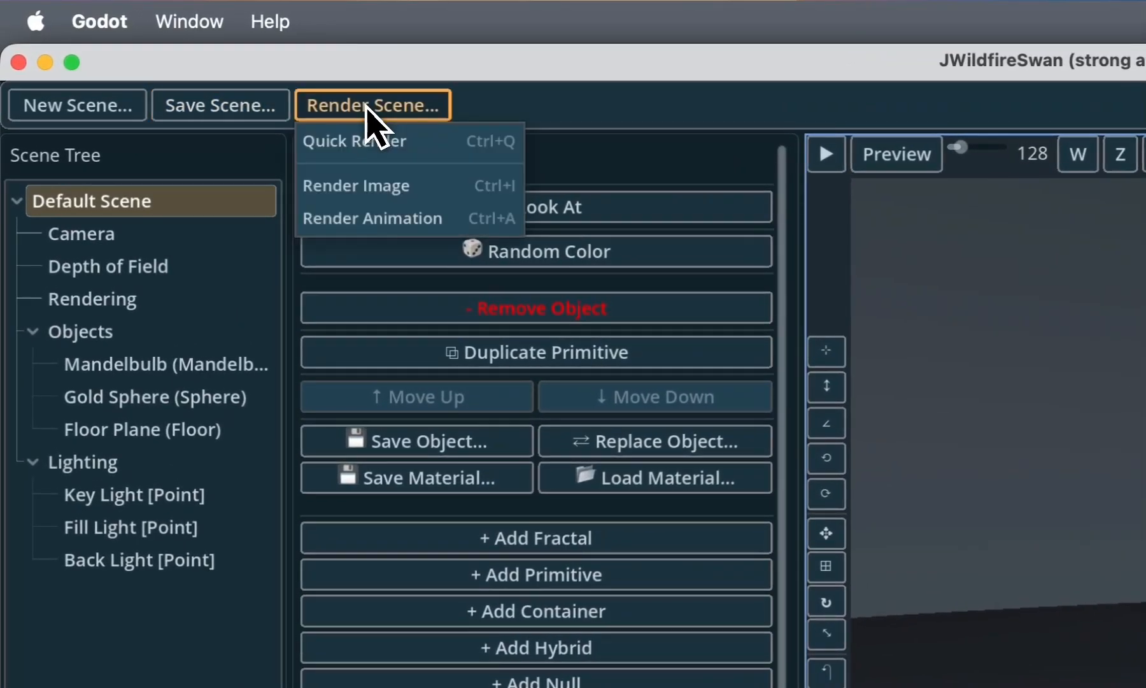
left_click(383, 142)
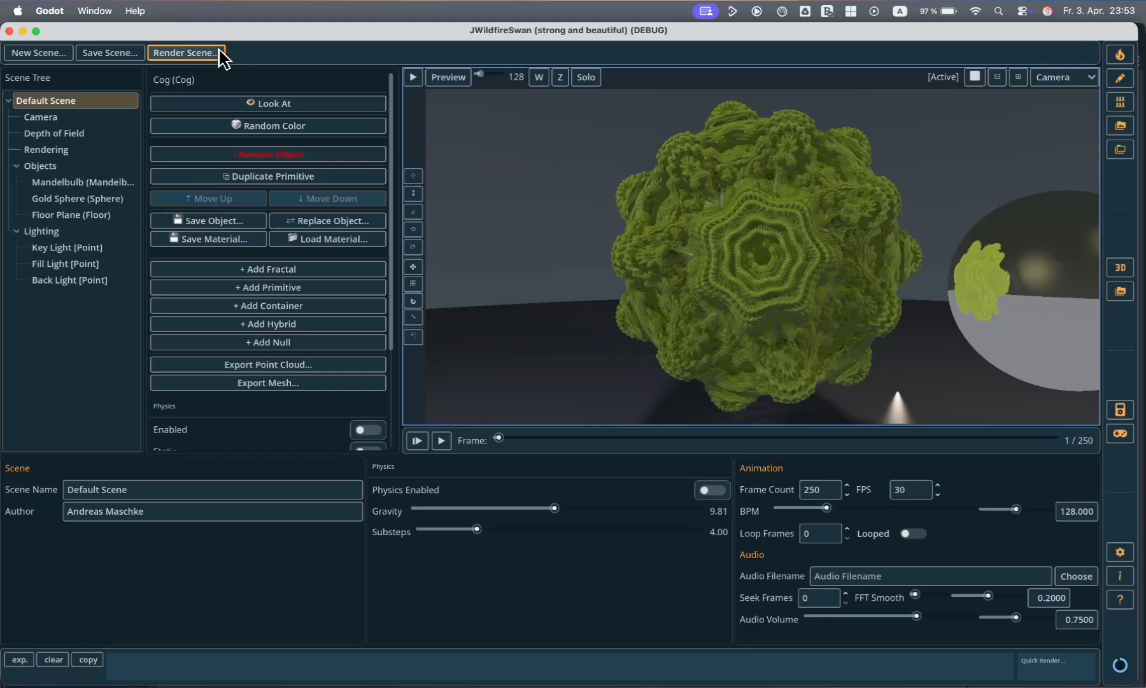
left_click(185, 53)
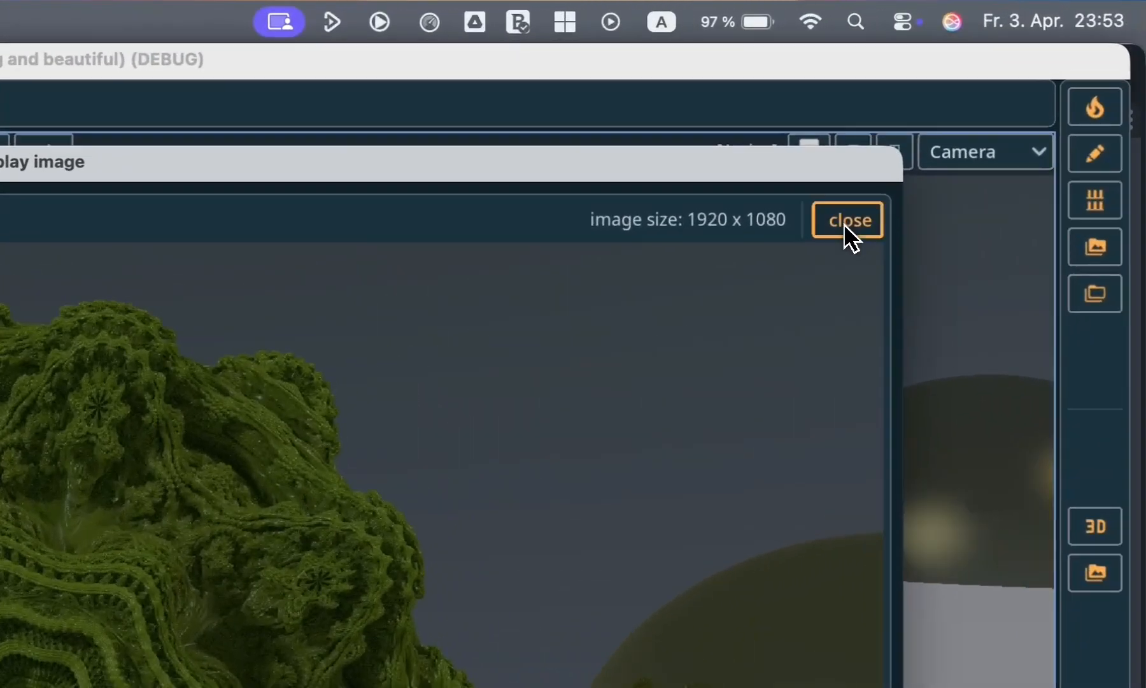
left_click(994, 114)
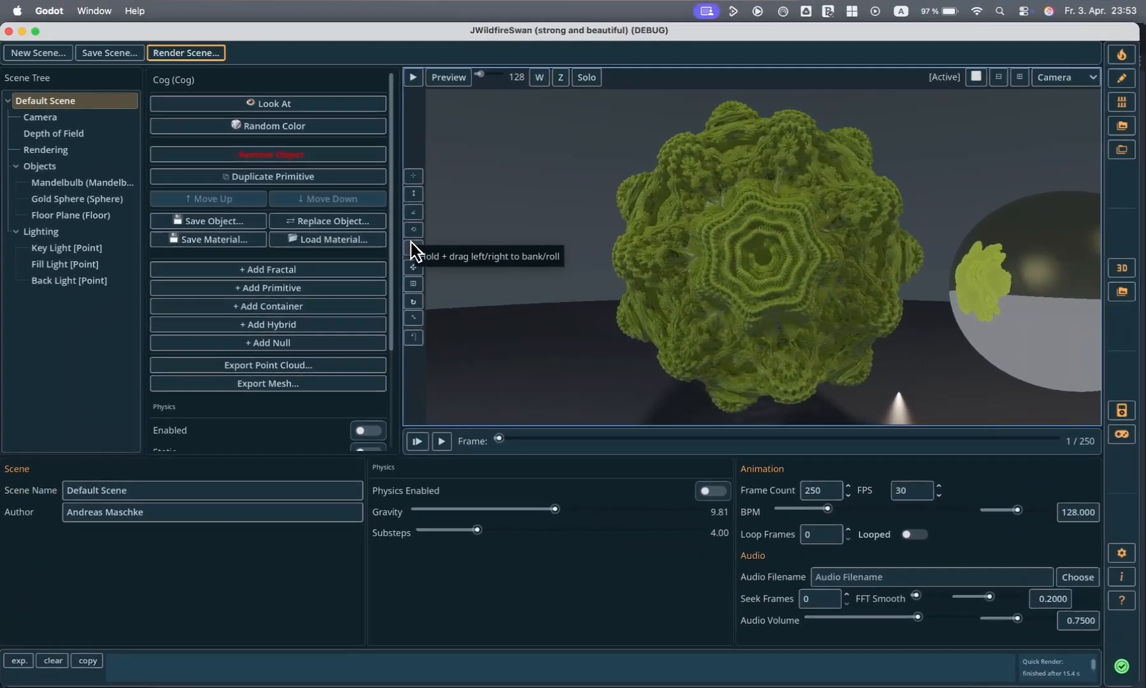
- Look through the settings of the Camera, the Gold Sphere, the Mandelbulb and the Default Scene root
left_click(58, 118)
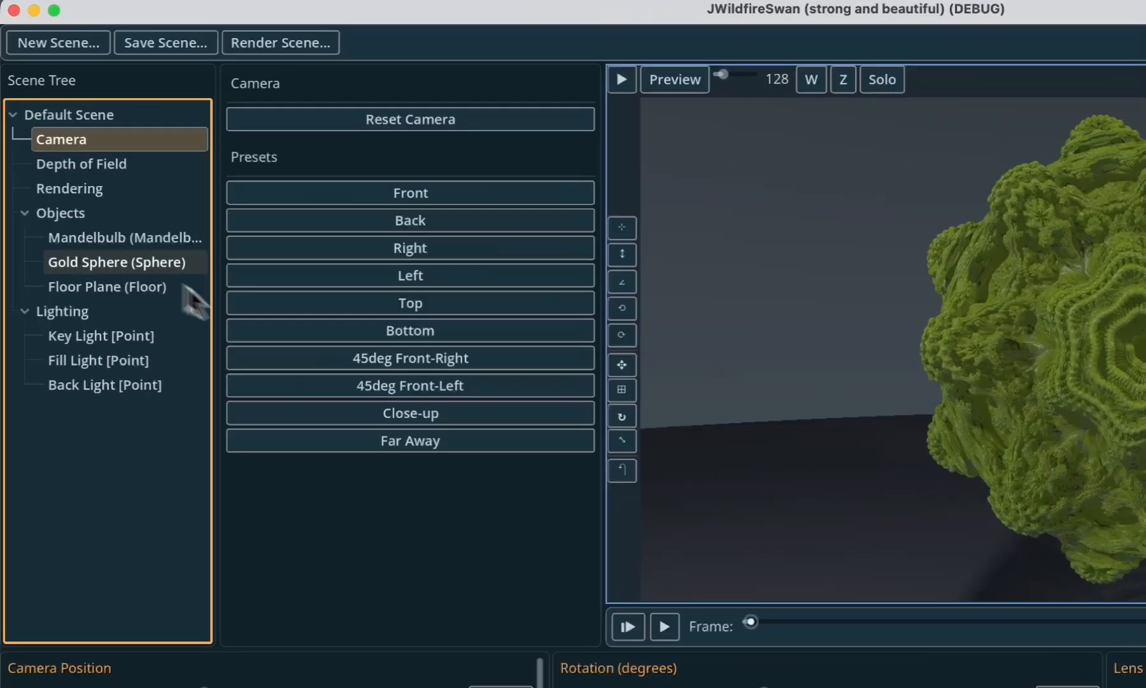
left_click(89, 198)
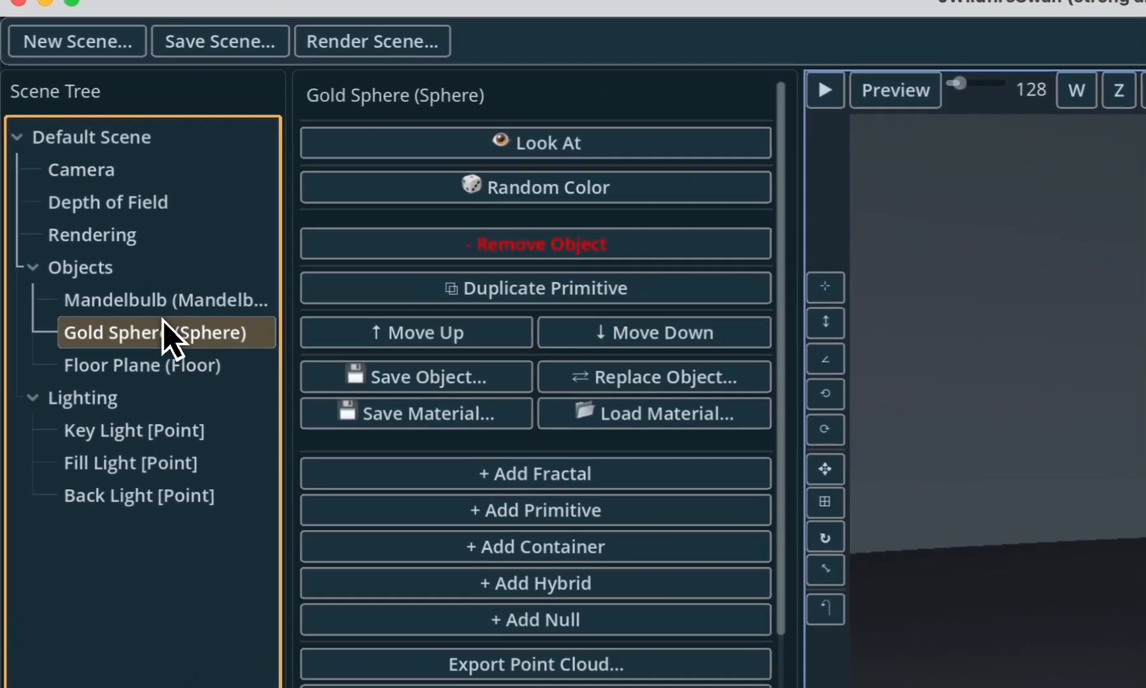
left_click(173, 322)
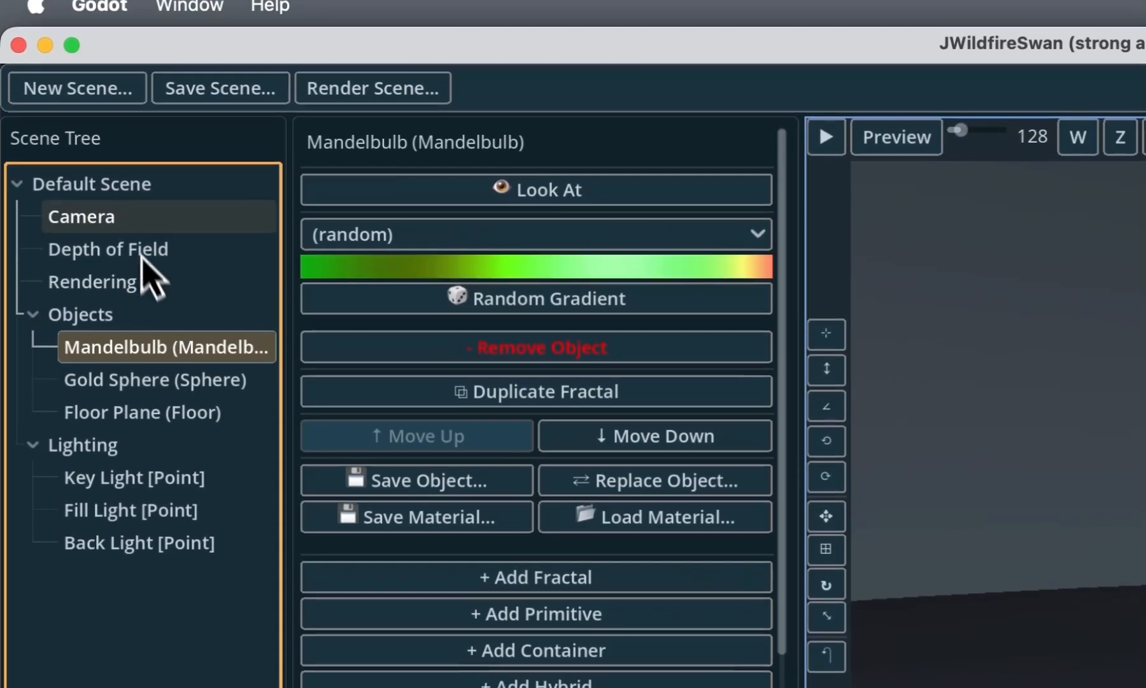
left_click(142, 156)
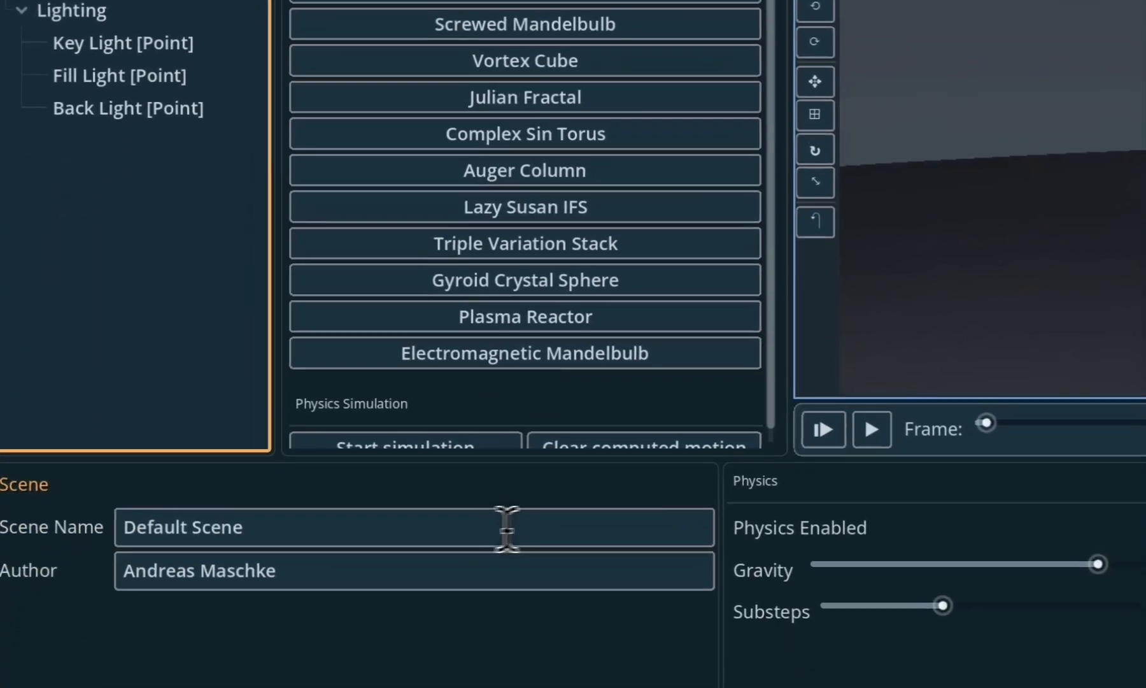
left_click(474, 687)
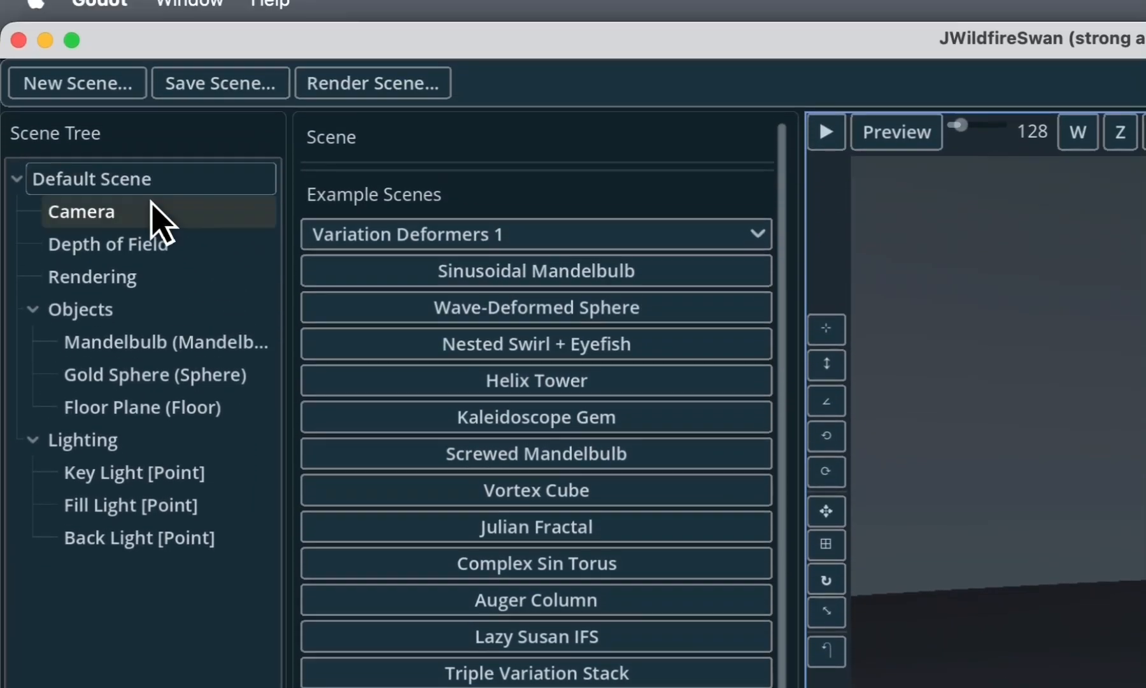
- Turn the camera slightly so that more of the Gold Sphere comes into view
left_click(148, 91)
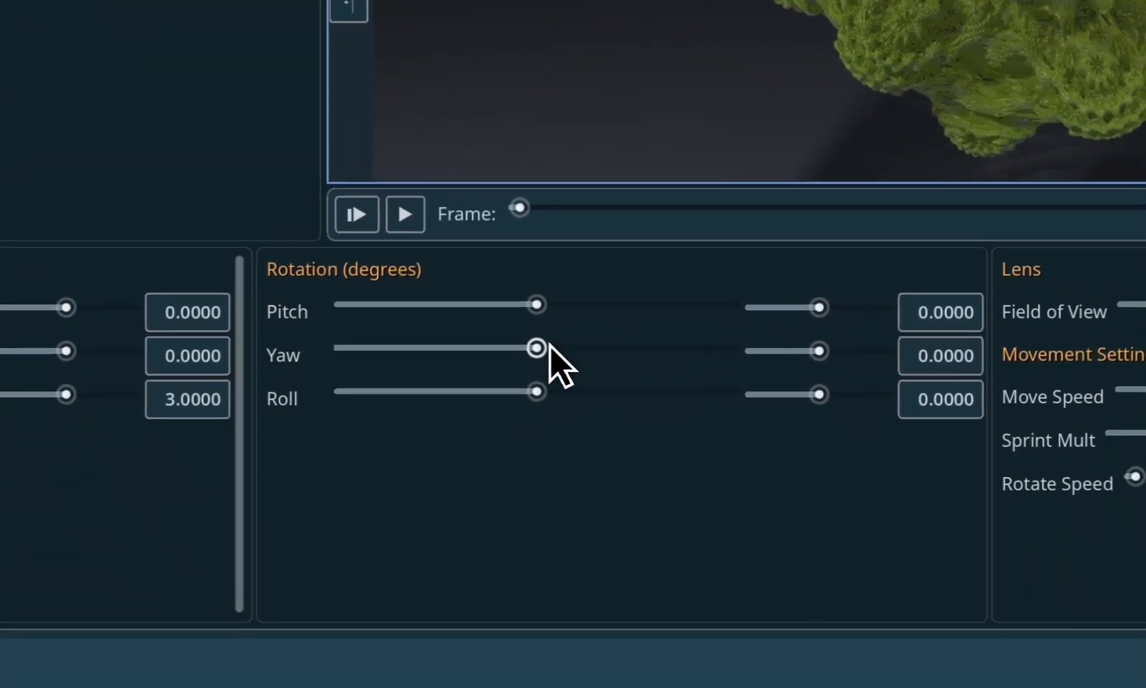
left_click_drag(545, 336, 538, 345)
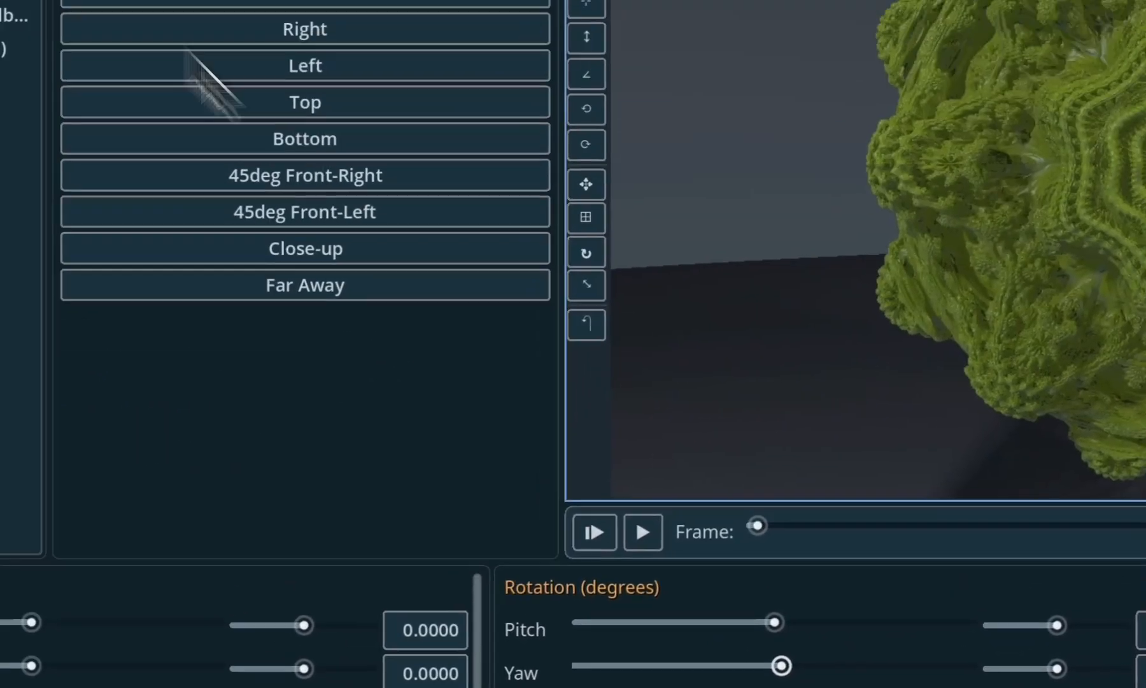
- Review the Depth of Field settings and the Rendering settings, including shadows, output resolution, preview quality and the denoiser
left_click(118, 215)
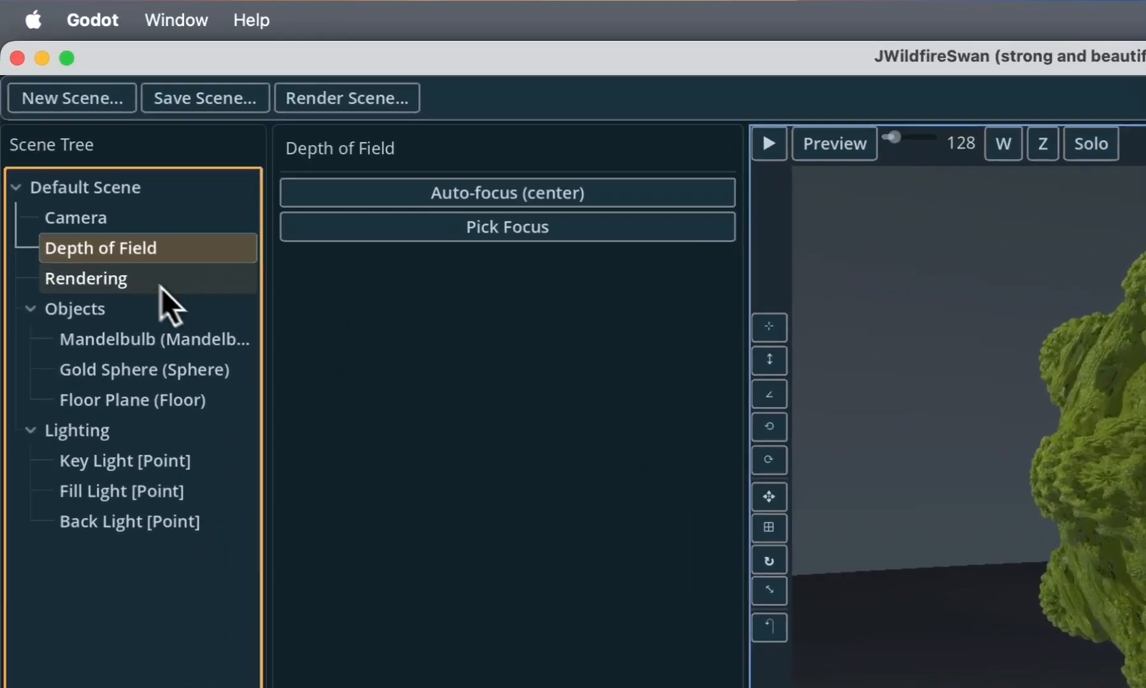
left_click(82, 152)
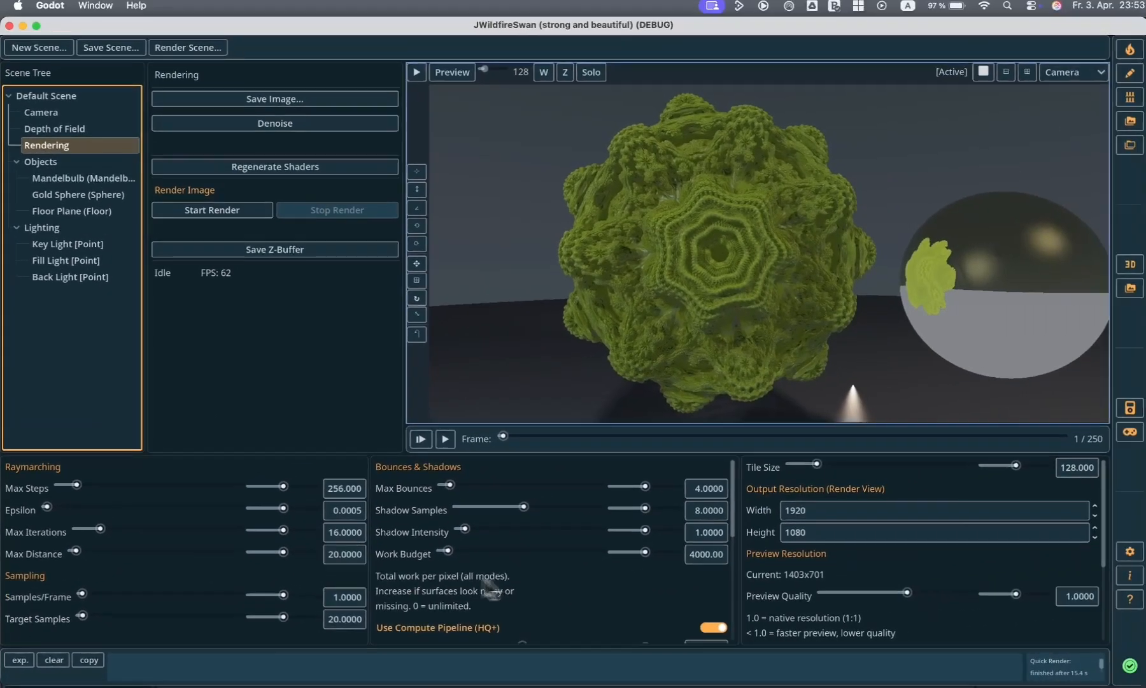
scroll(1010, 541, "down", 5)
scroll(1009, 541, "up", 5)
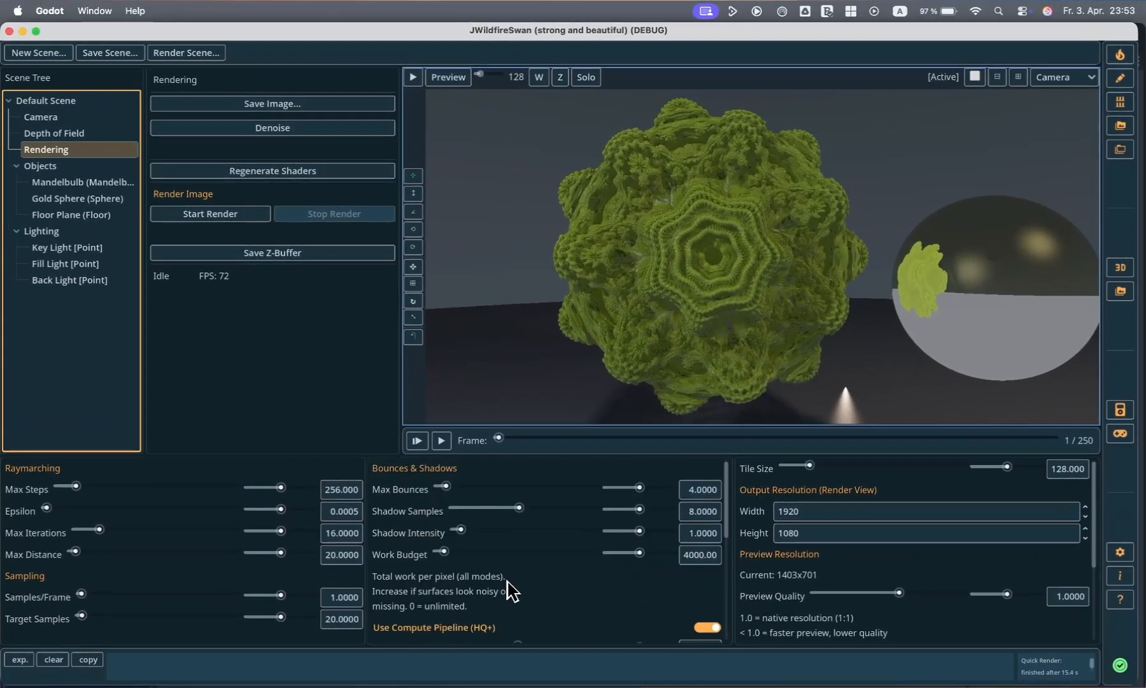
scroll(931, 560, "down", 3)
scroll(930, 560, "up", 2)
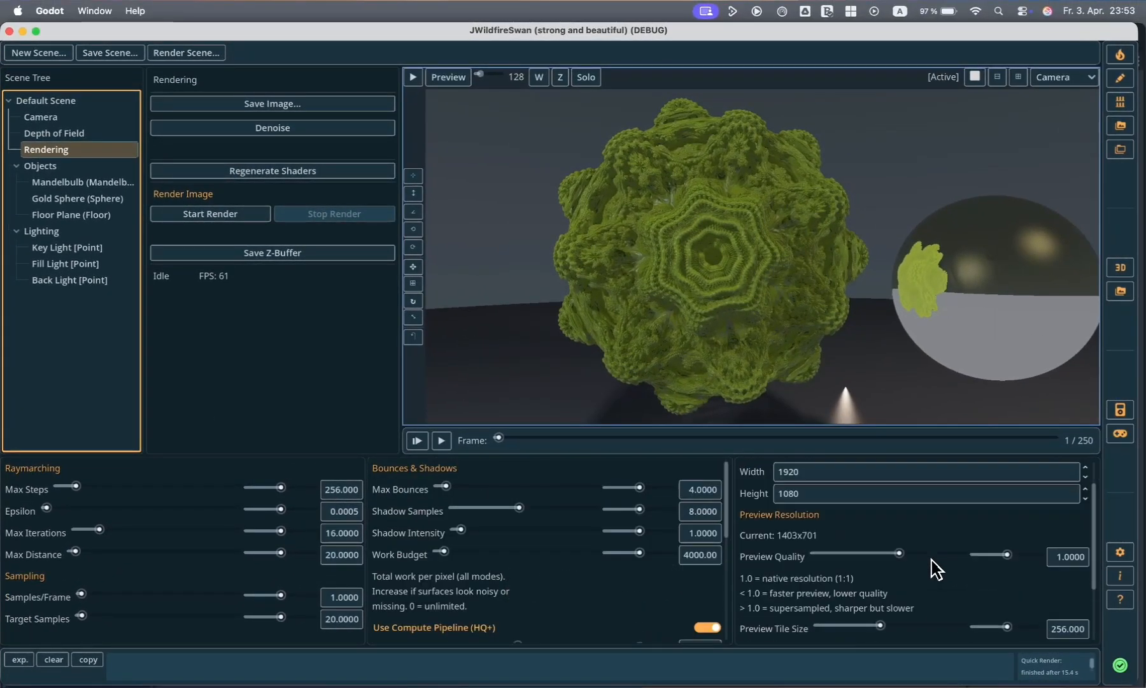
scroll(930, 560, "down", 2)
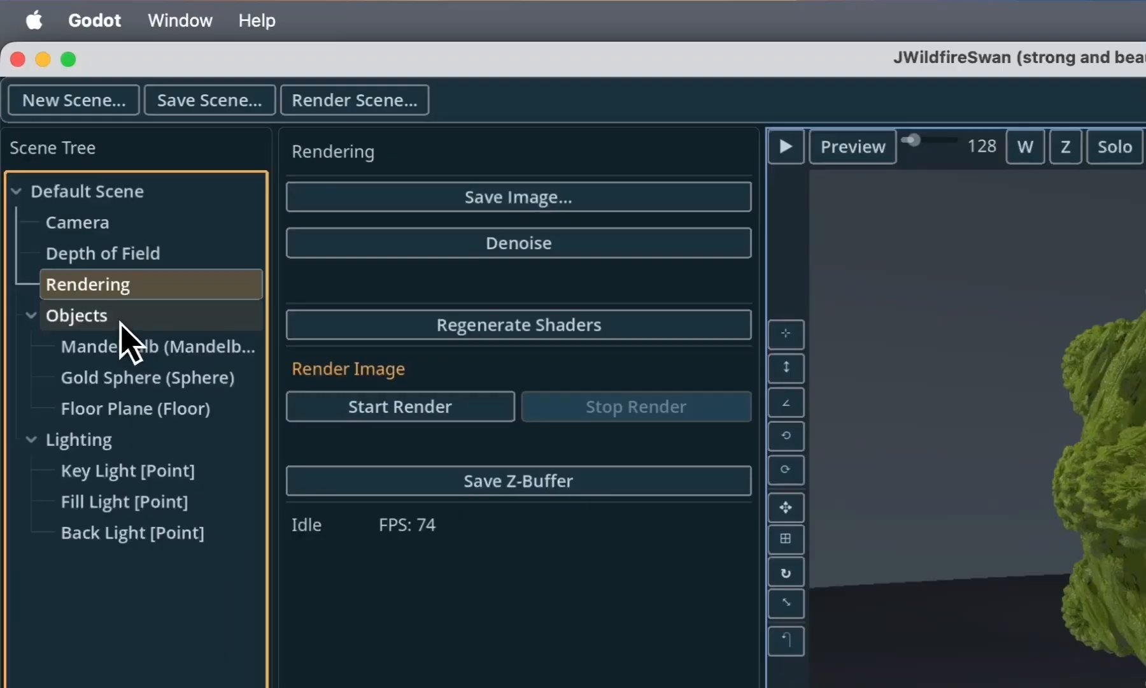
- Inspect the Objects group with its sphere and floor, and the Lighting options of the scene
left_click(63, 167)
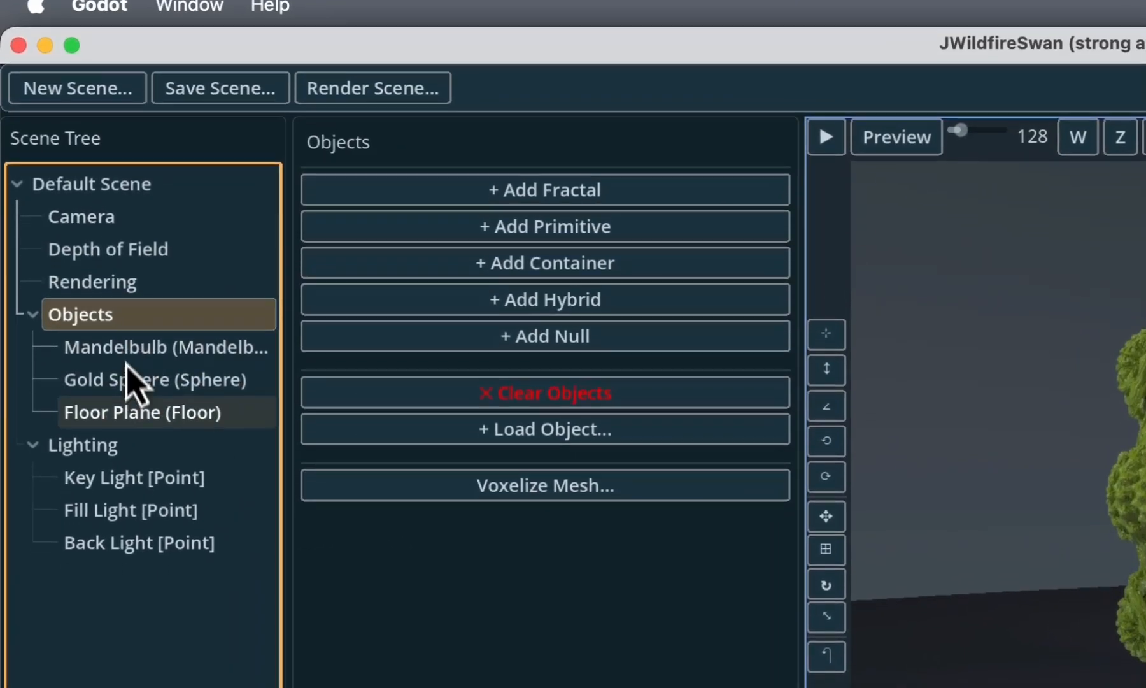
left_click(137, 364)
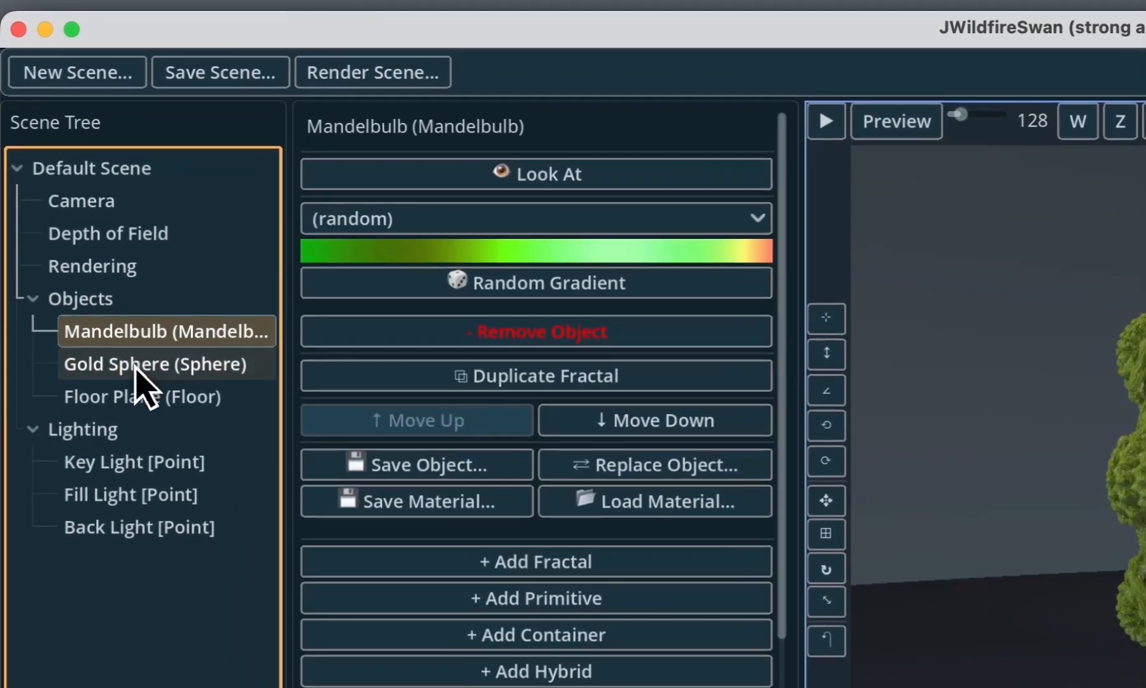
left_click(137, 366)
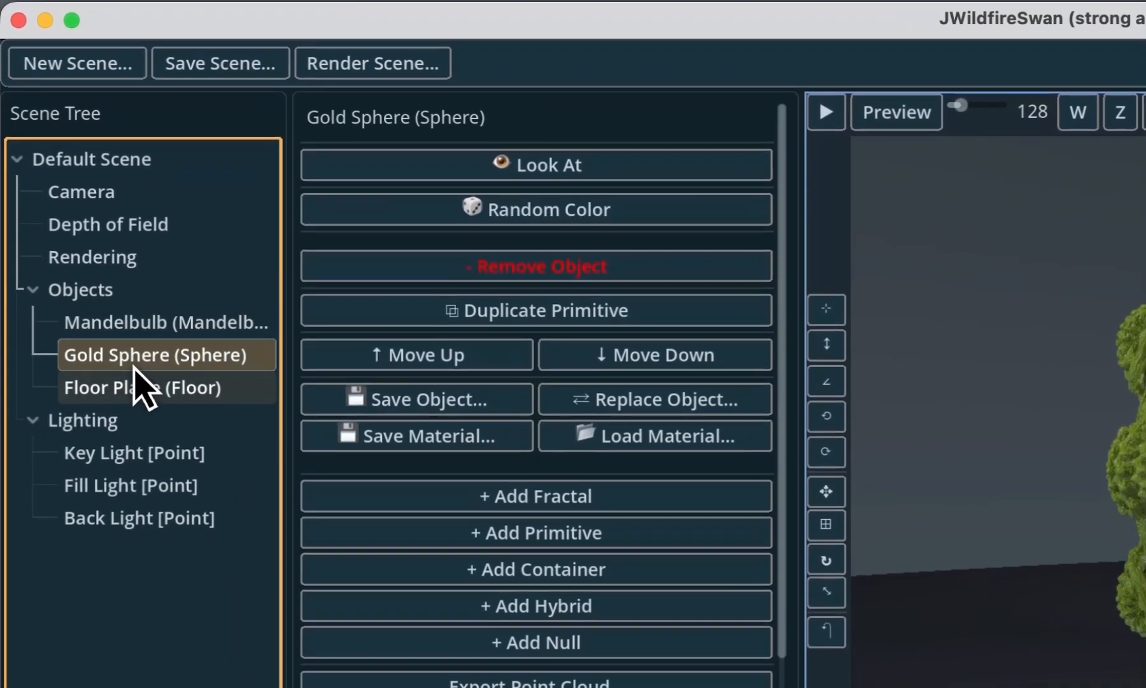
left_click(139, 395)
left_click(108, 427)
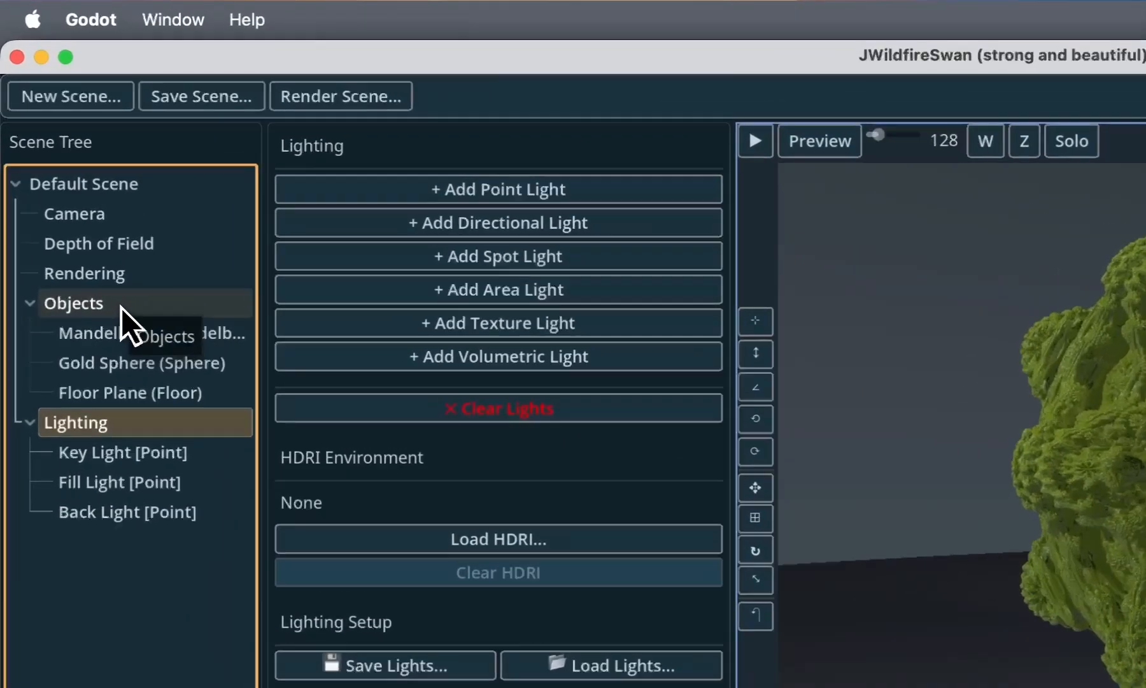
- Change the Mandelbulb object's fractal formula to Flower, keeping the Mandelbulb 1 category
left_click(63, 166)
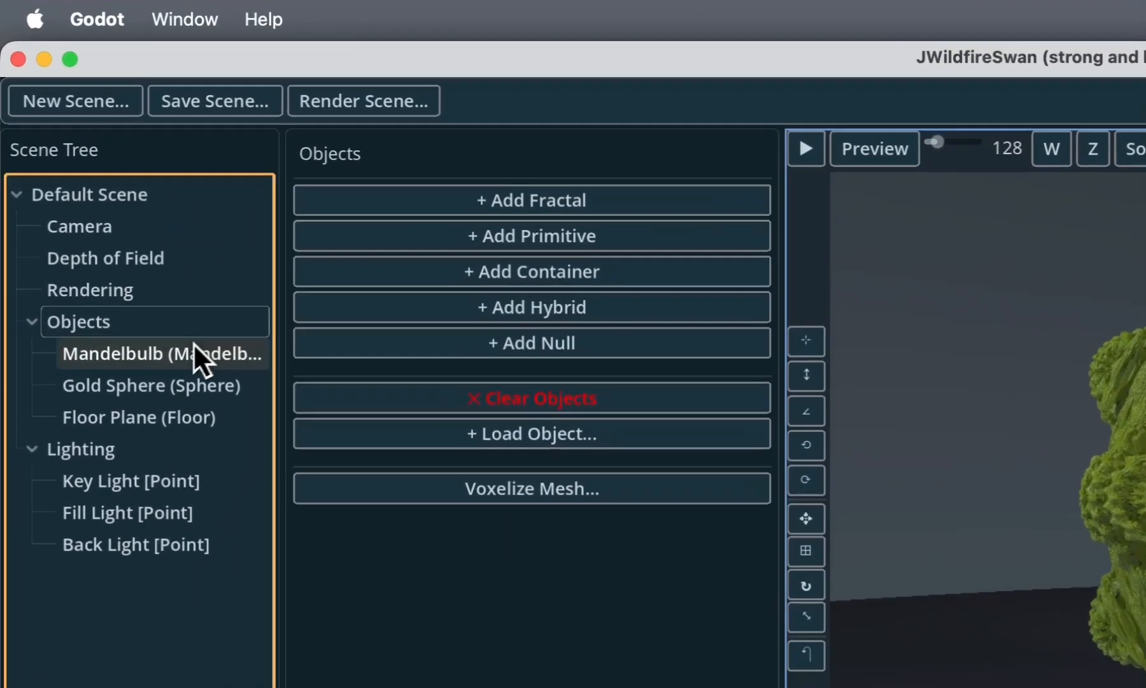
left_click(96, 182)
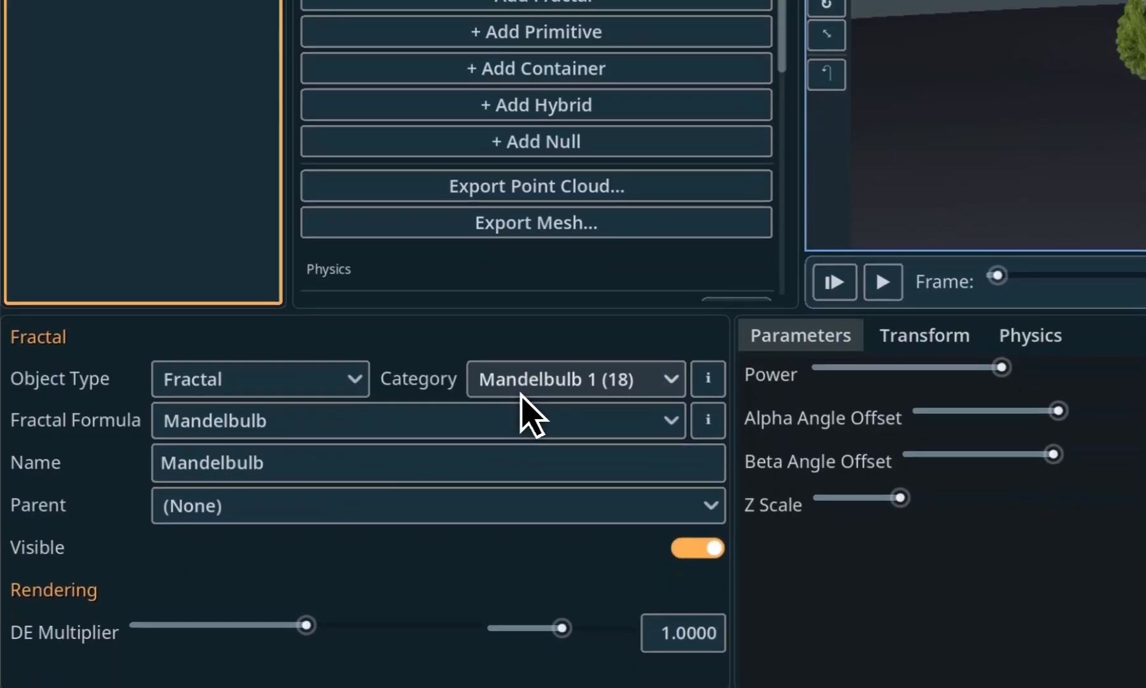
left_click(528, 412)
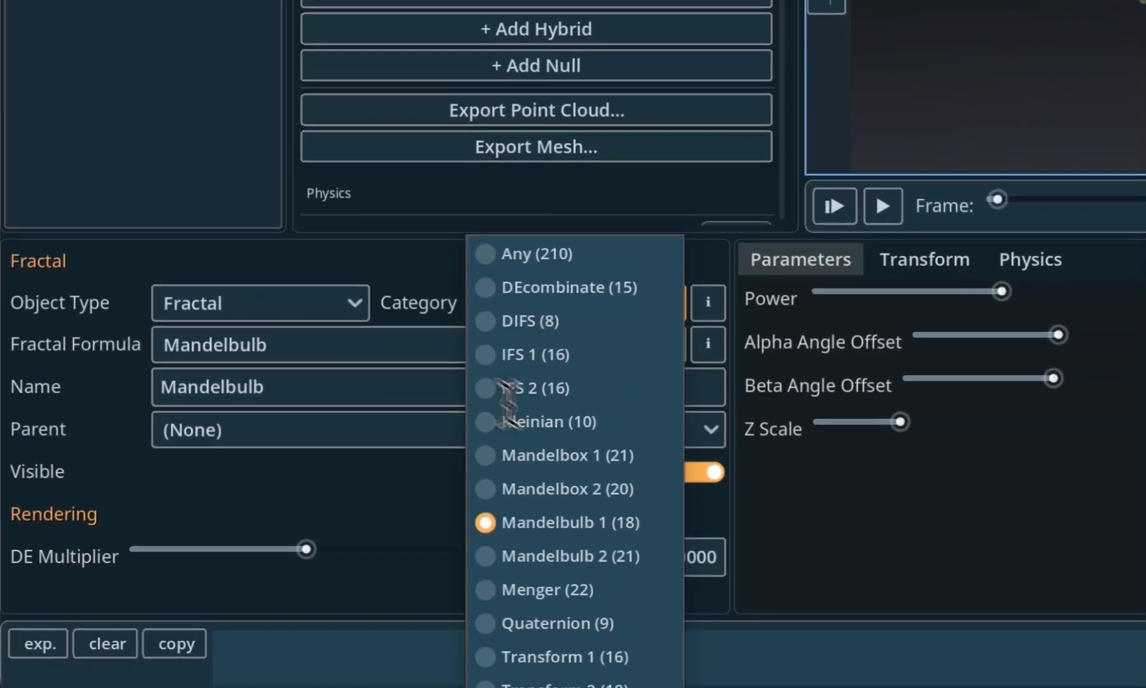
left_click(370, 438)
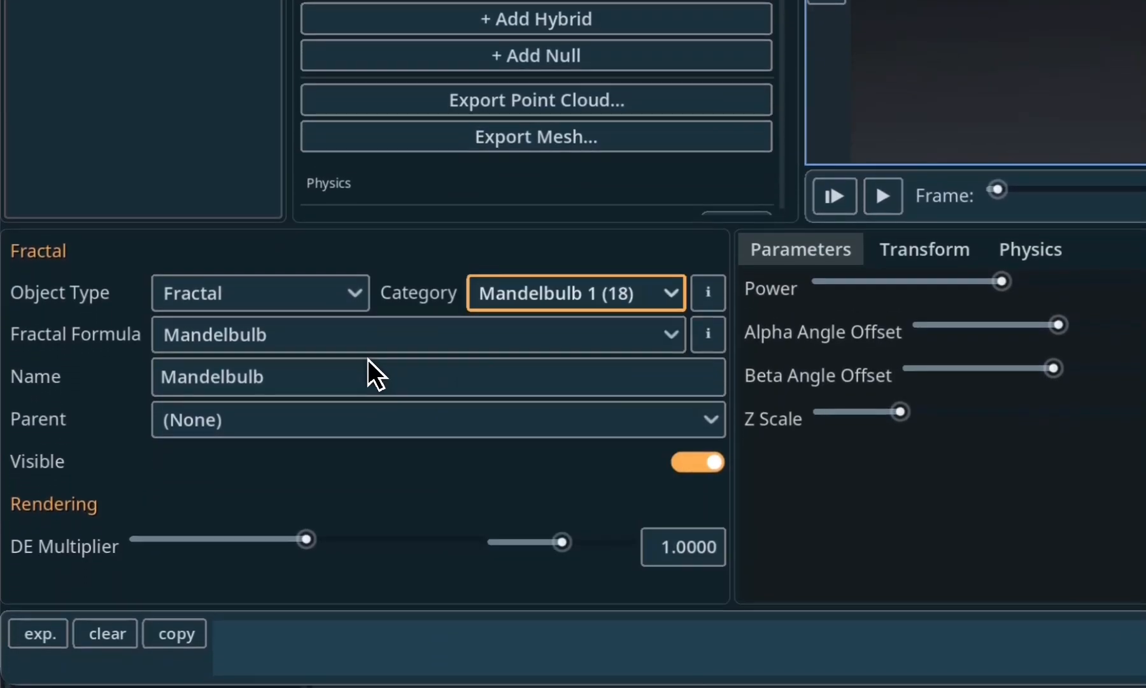
left_click(384, 348)
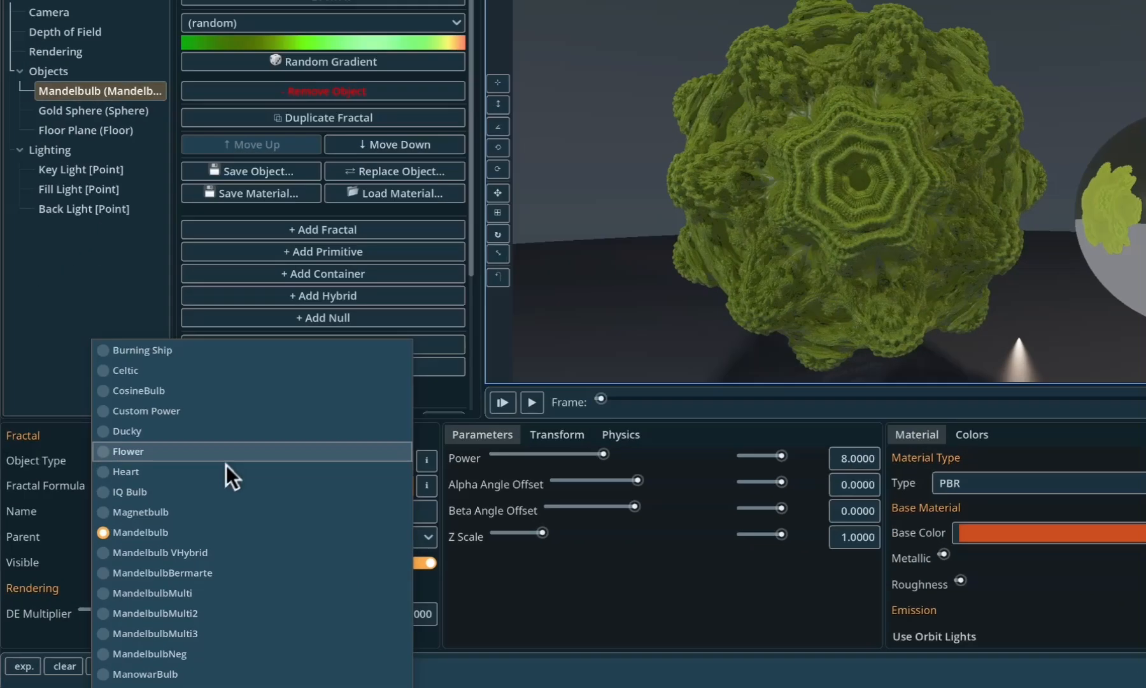
left_click(187, 481)
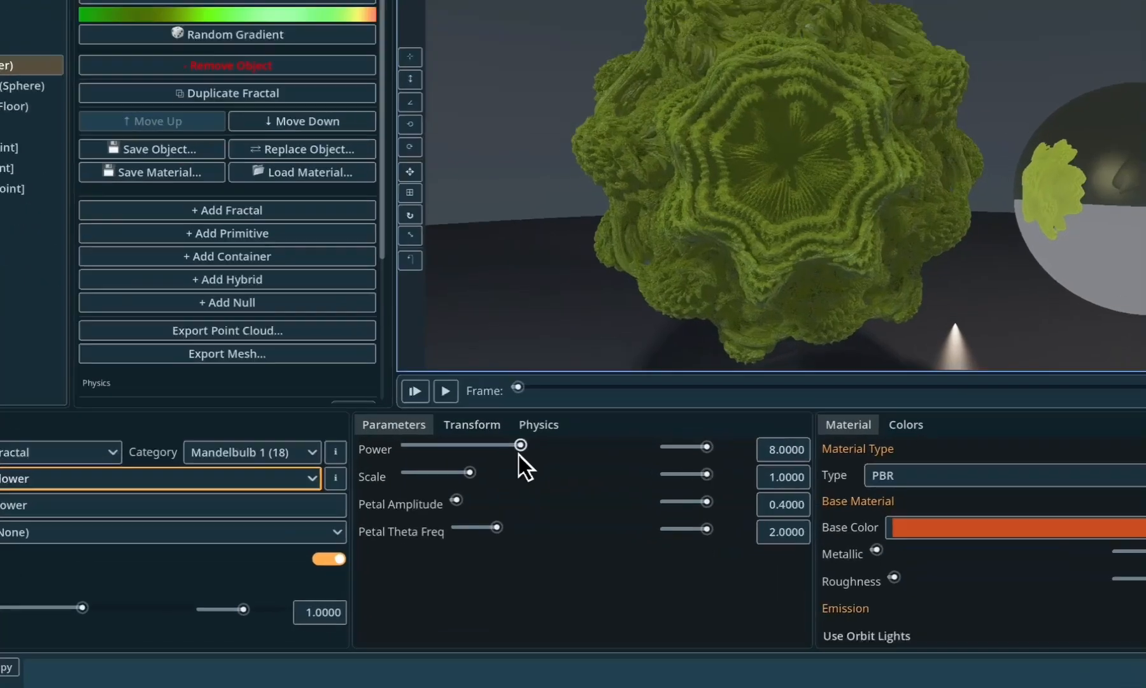
- Adjust the Flower fractal's Power and Scale parameters and give it a random gradient
mouse_move(500, 484)
left_mouse_down()
mouse_move(507, 491)
mouse_move(493, 490)
left_mouse_up()
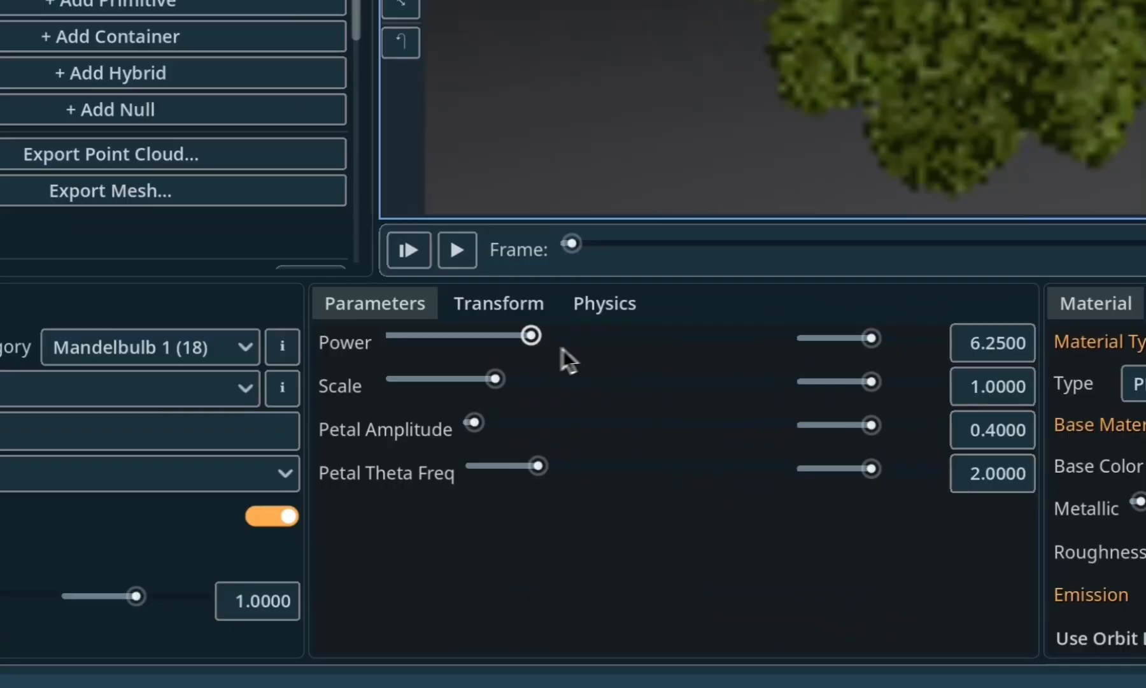
mouse_move(562, 348)
left_mouse_down()
mouse_move(581, 353)
mouse_move(564, 355)
left_mouse_up()
left_click_drag(498, 381, 425, 410)
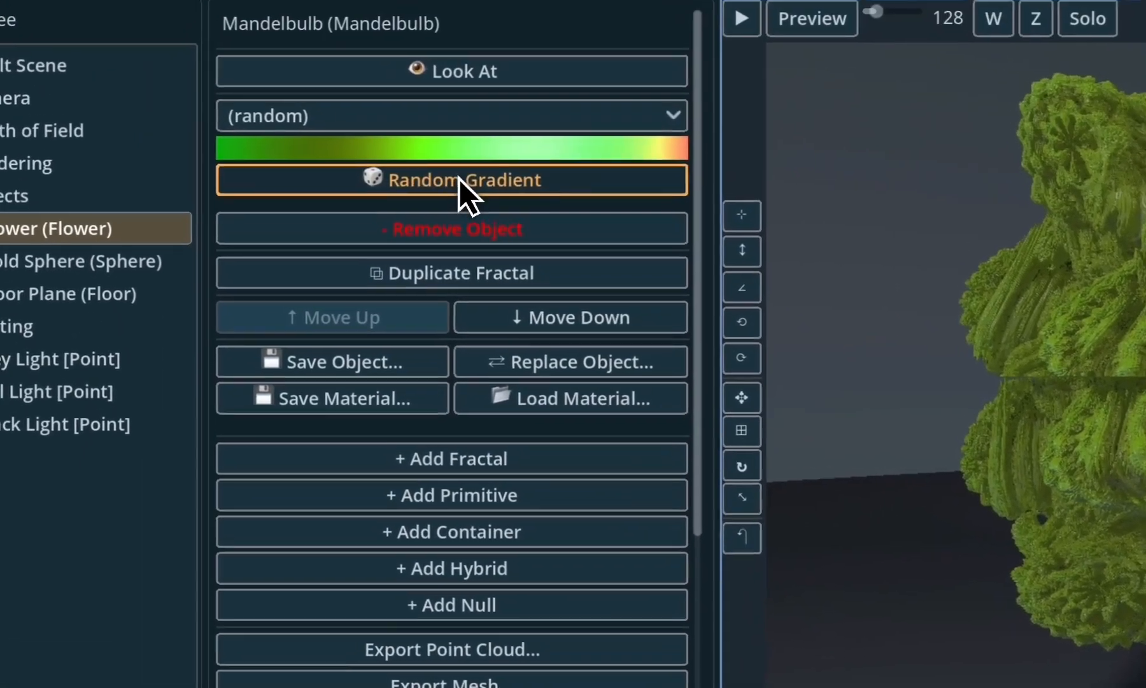
left_click(459, 179)
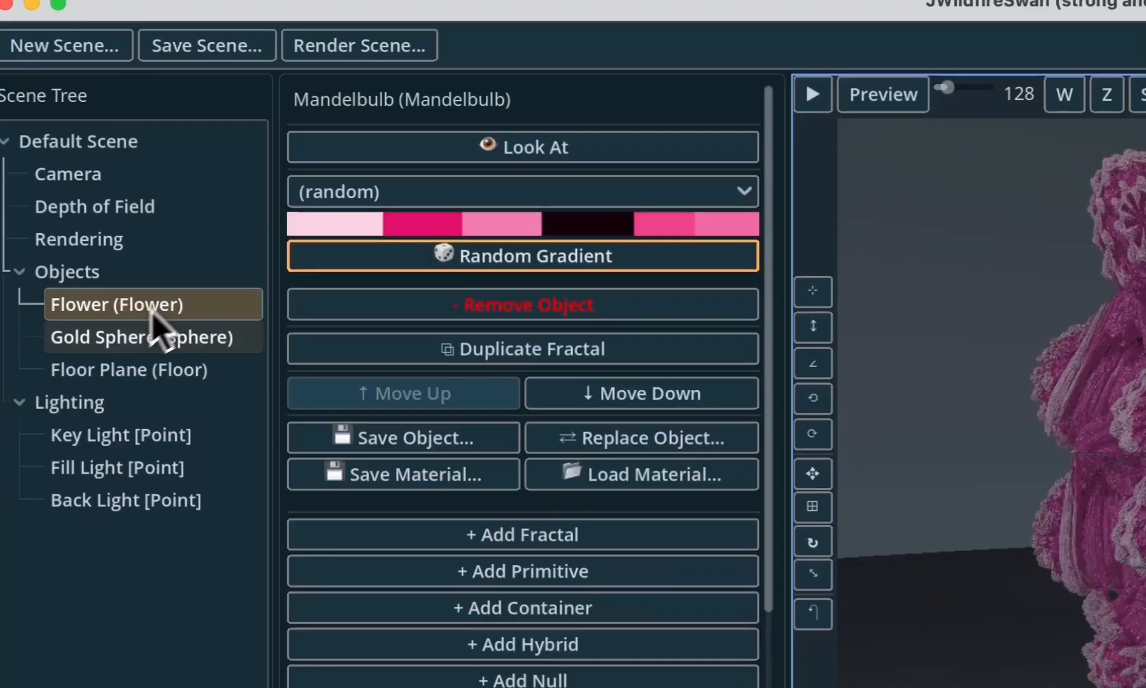
- Change the Gold Sphere's primitive type to Cog
left_click(59, 262)
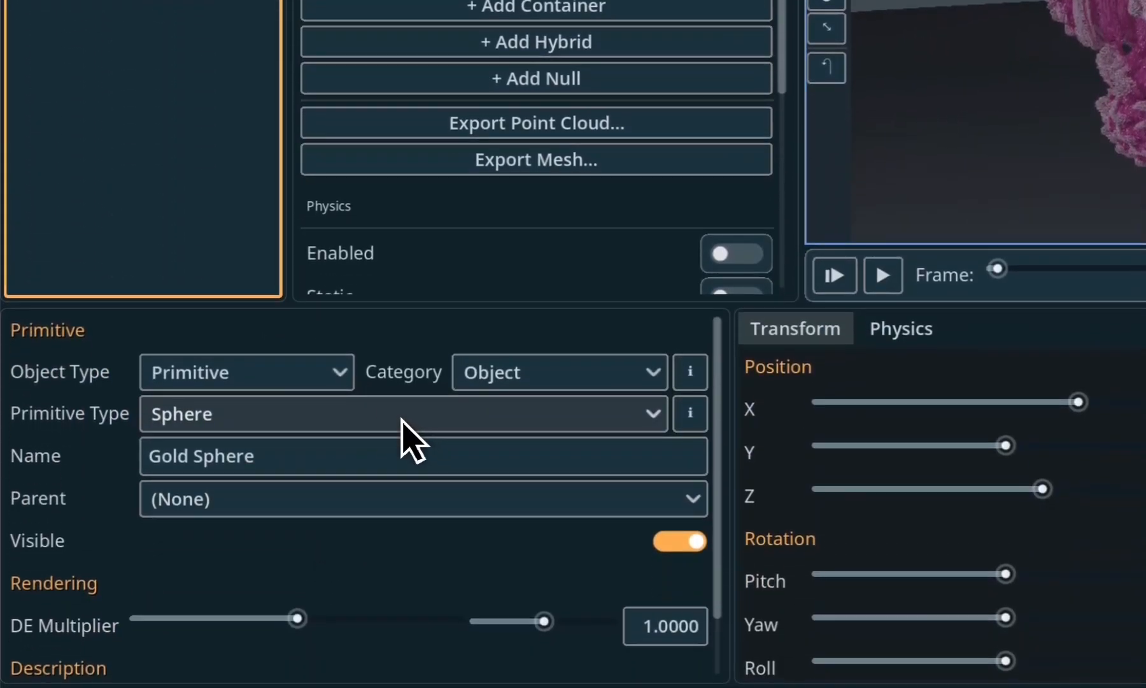
left_click(403, 421)
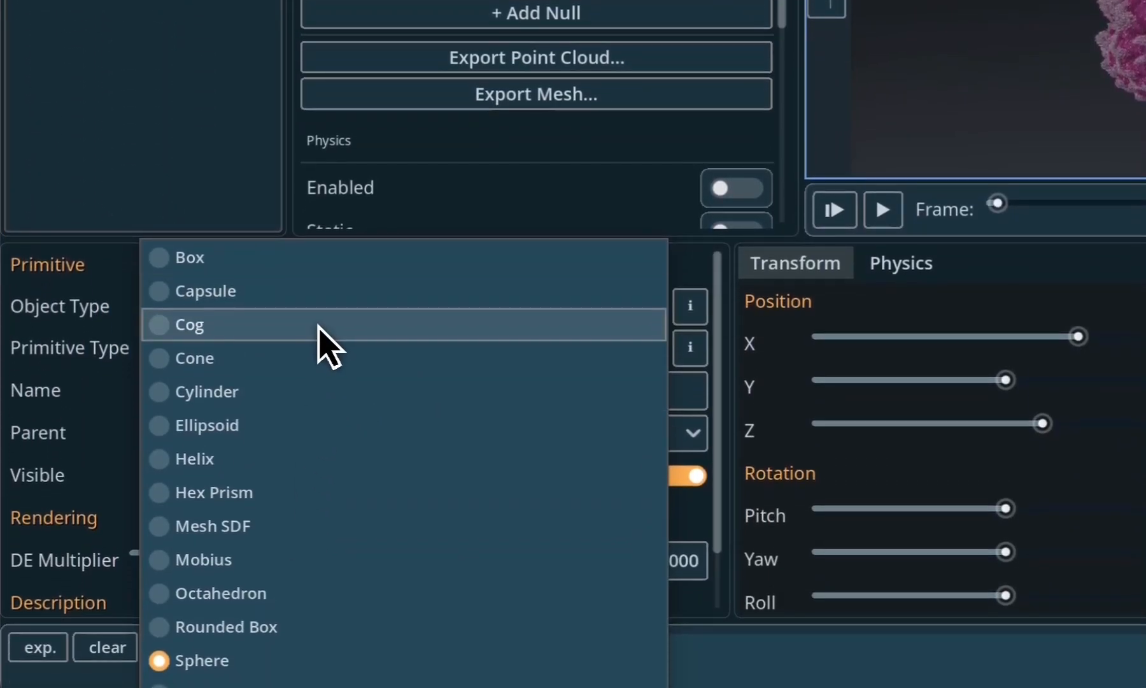
left_click(328, 347)
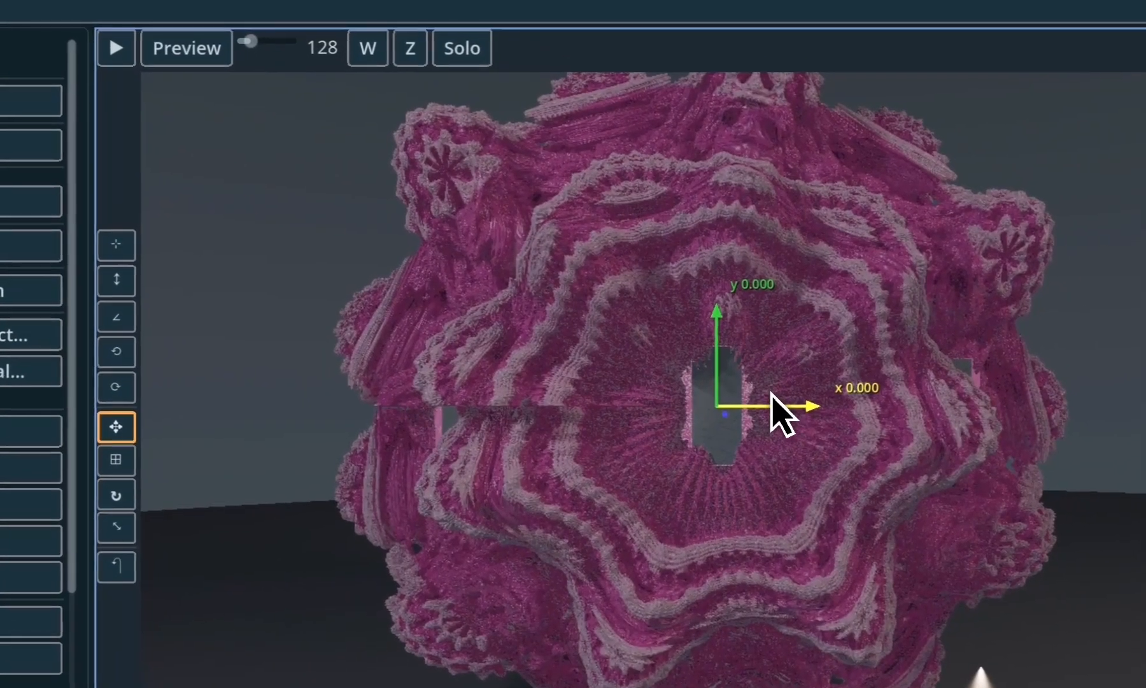
- Move the Cog along the X axis to the right of the Flower fractal and rotate it to face the camera
left_click_drag(936, 249, 1033, 253)
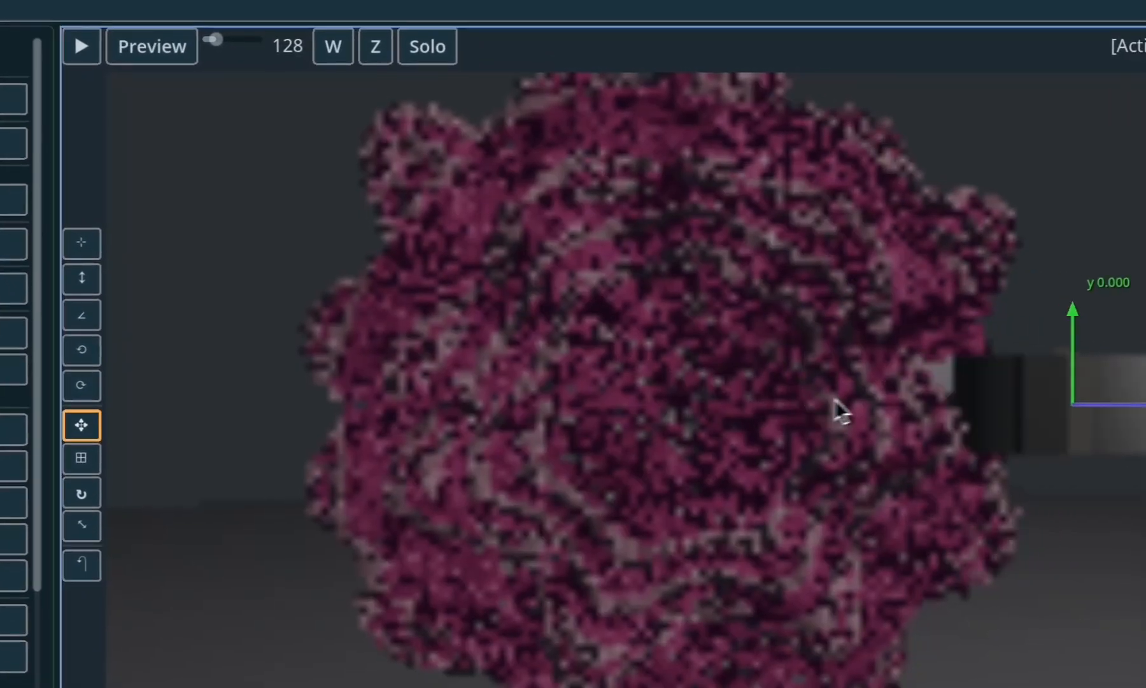
left_click_drag(835, 400, 917, 393)
key("r")
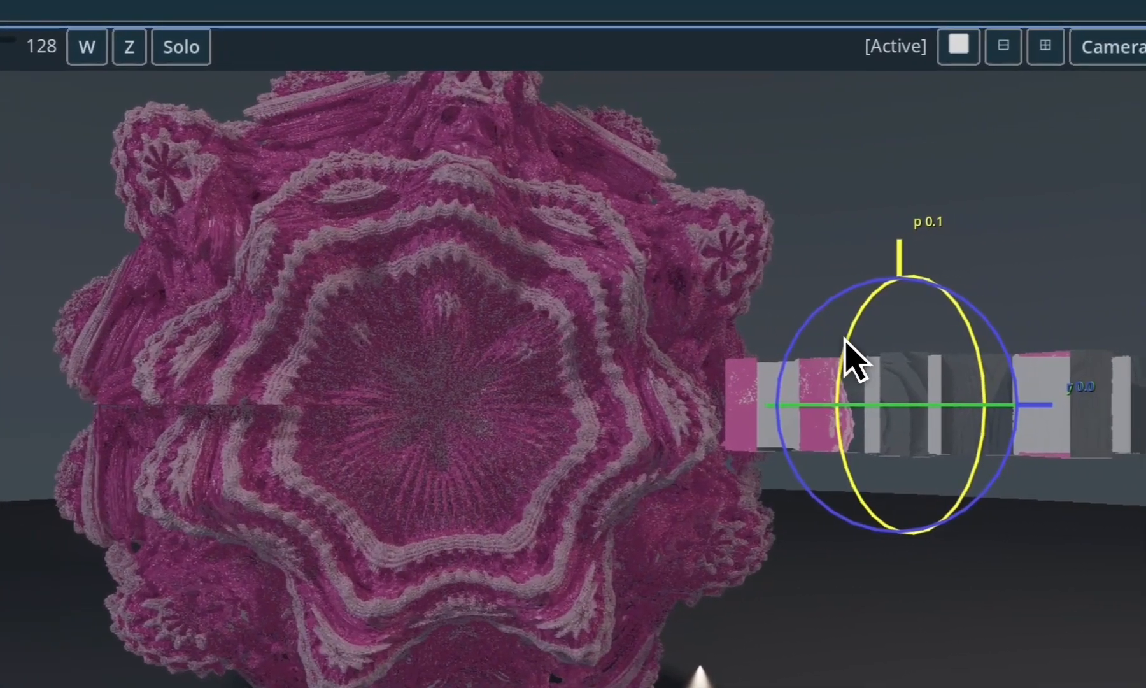
left_click_drag(1018, 350, 910, 386)
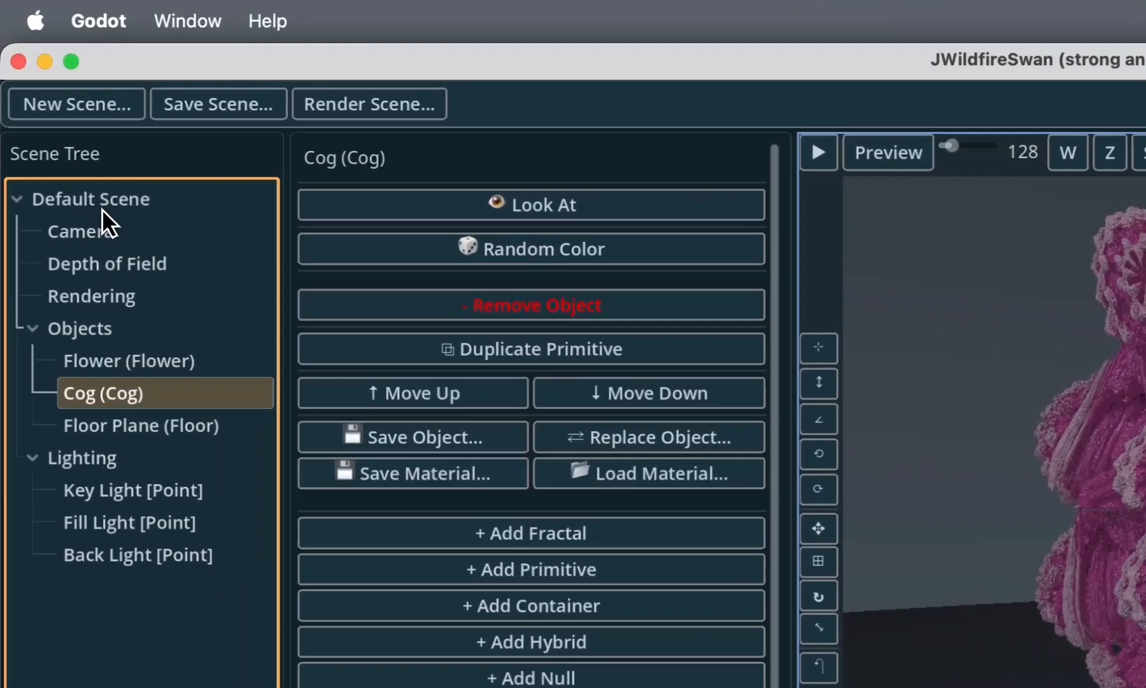
- Load the Union (Sphere + Box) and Subtraction (Sphere - Box) scenes from the CSG Operations examples
left_click(52, 106)
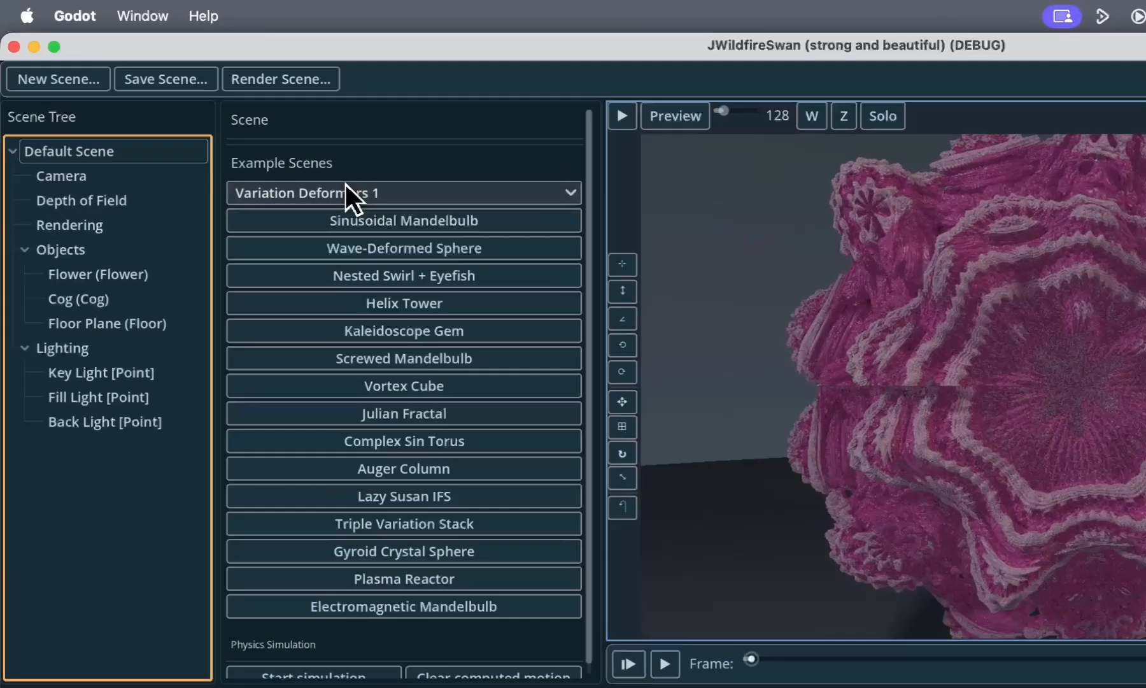
left_click(226, 127)
left_click(225, 145)
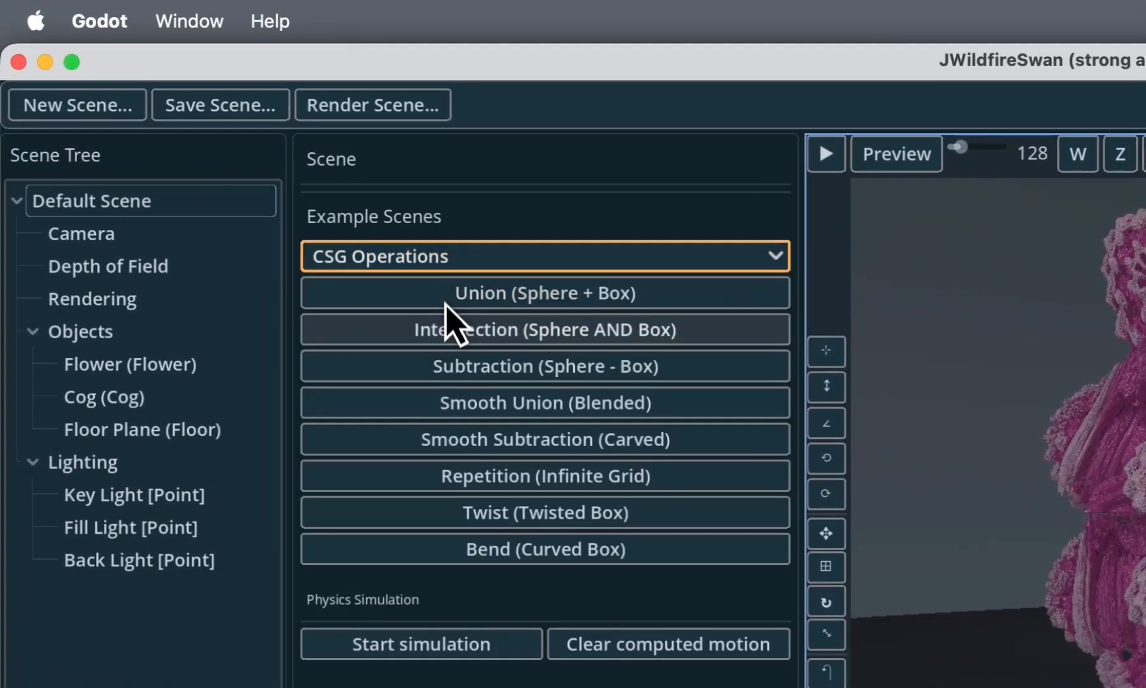
left_click(461, 296)
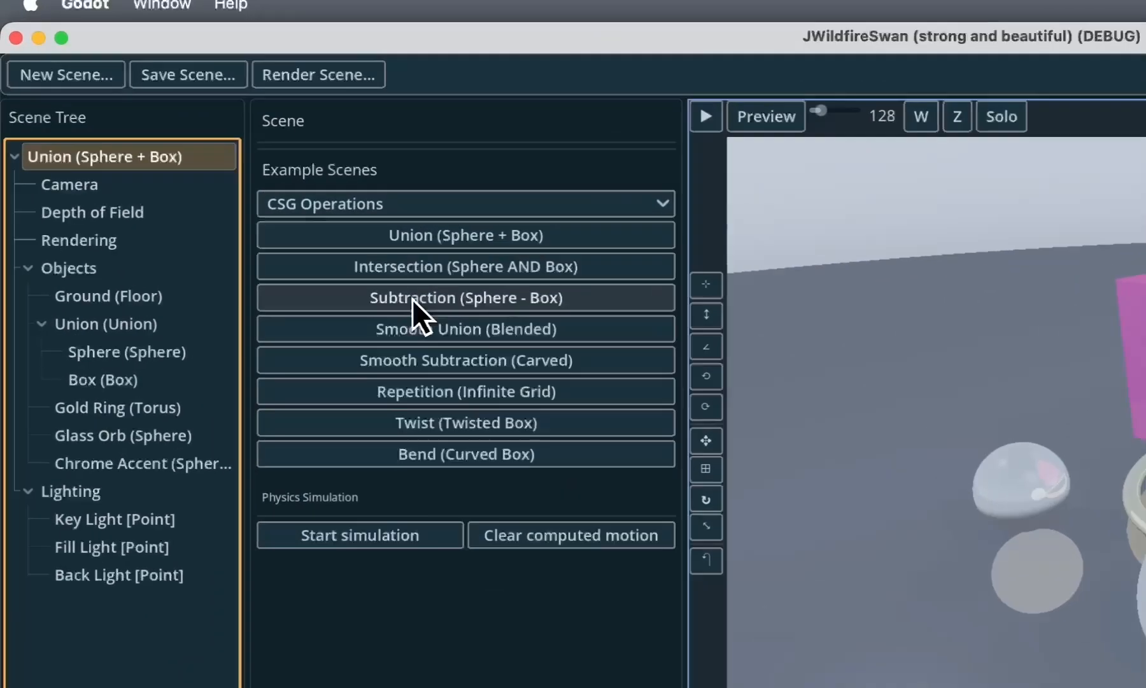
left_click(242, 181)
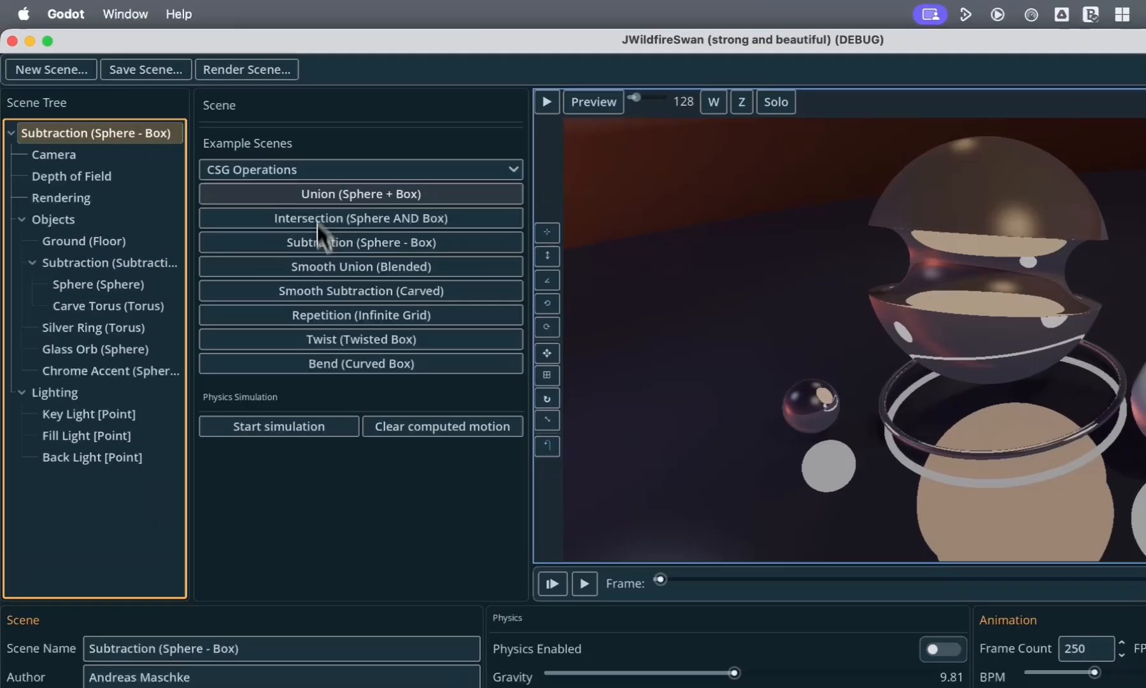
- Load the Sinusoidal Mandelbulb, Wave-Deformed Sphere and Nested Swirl + Eyefish scenes from the Variation Deformers 1 examples
left_click(233, 128)
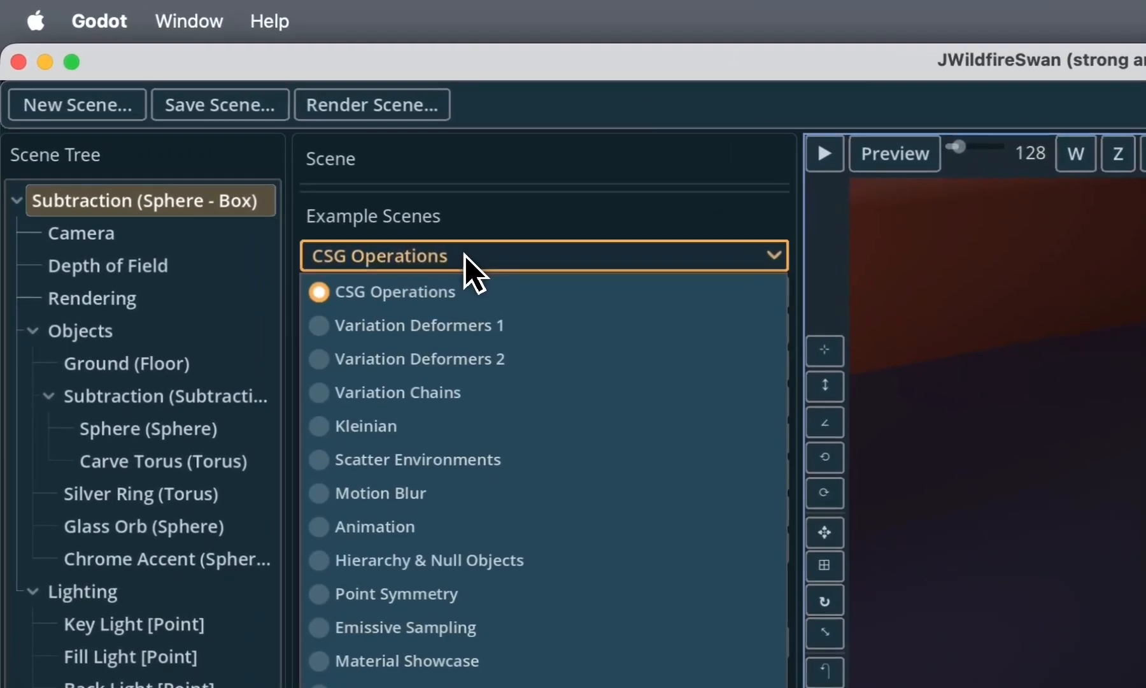
left_click(236, 164)
left_click(473, 303)
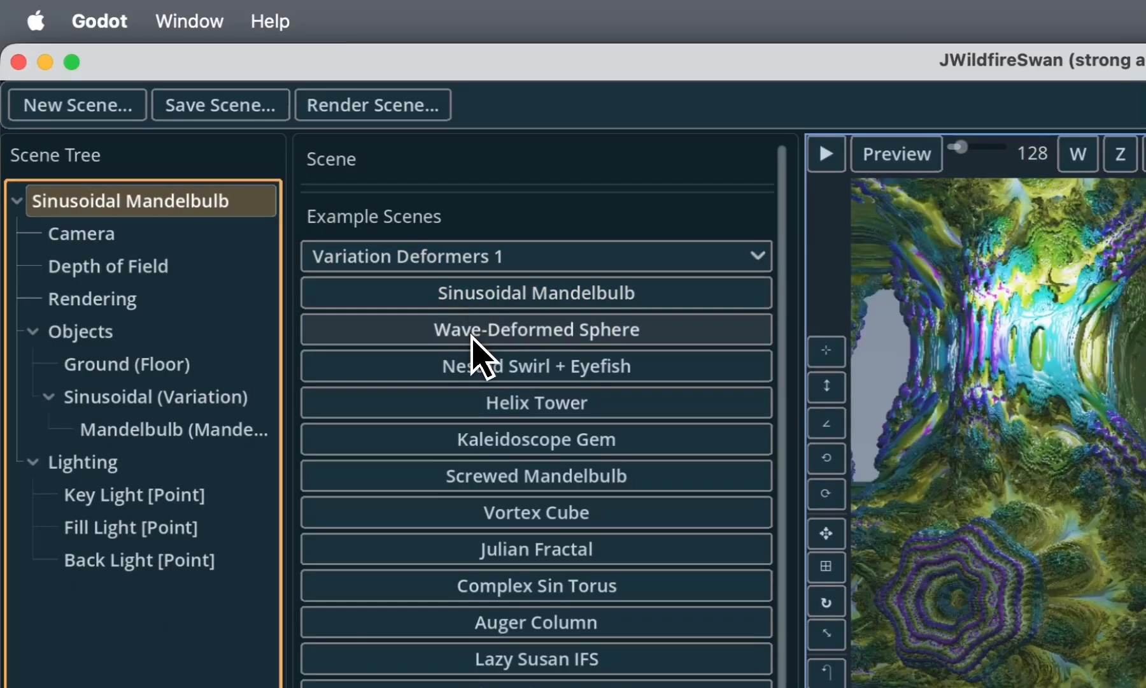
left_click(474, 337)
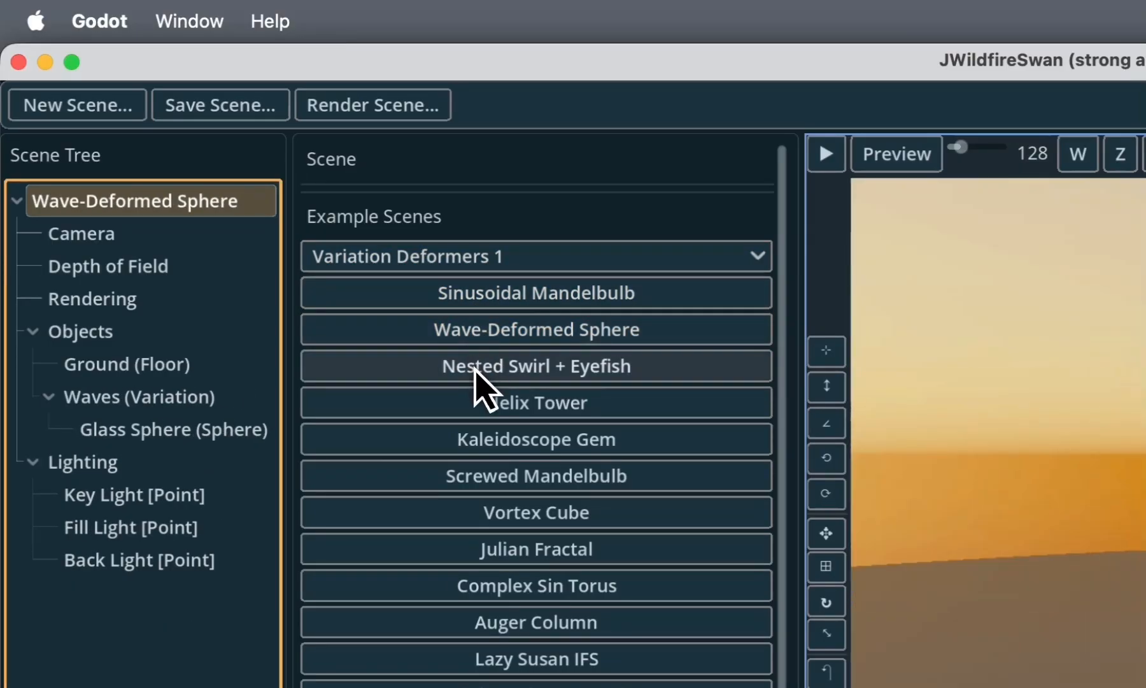
left_click(484, 377)
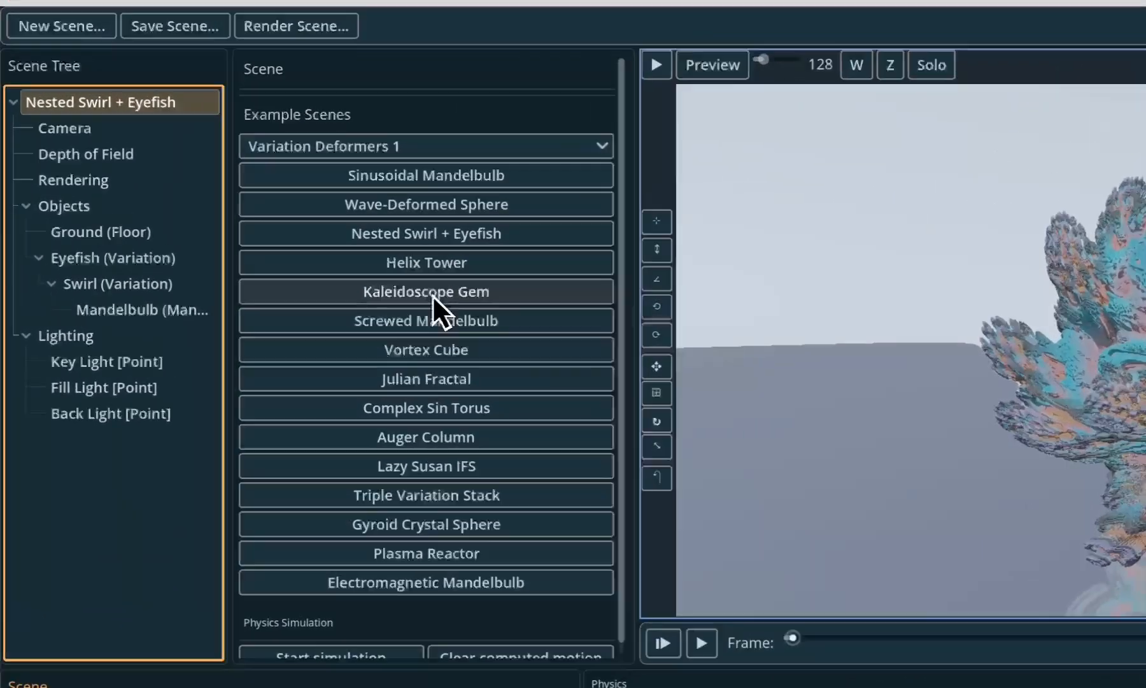
- Load the Kaleidoscope Gem example scene and add a hybrid object to it
left_click(274, 220)
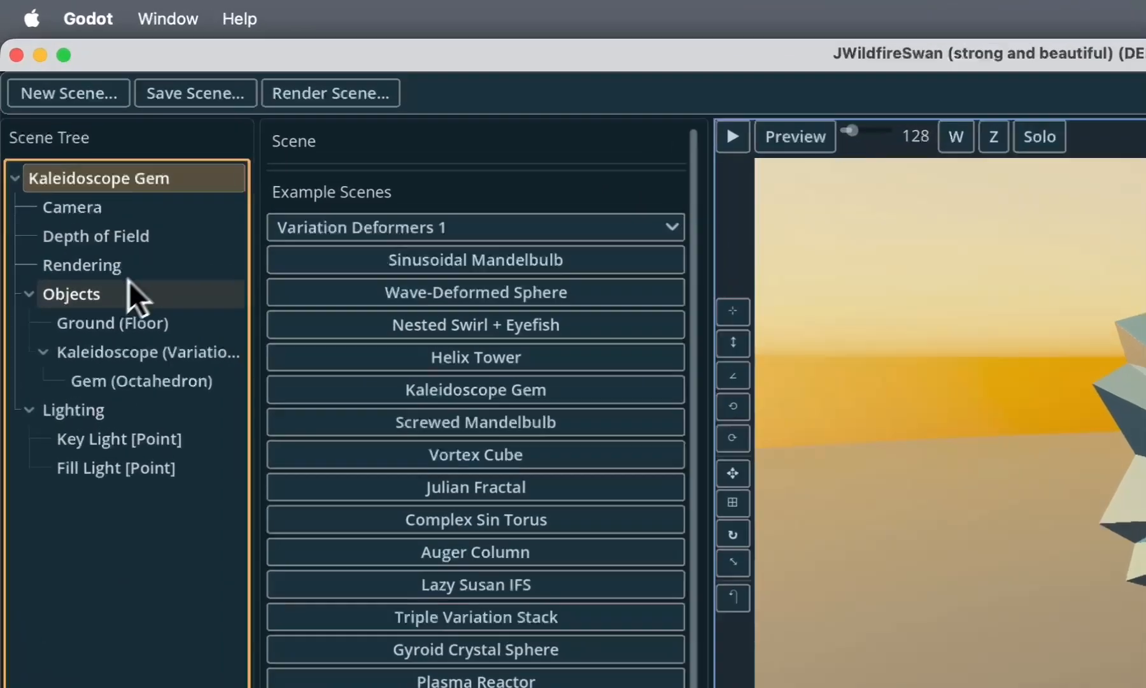
left_click(67, 166)
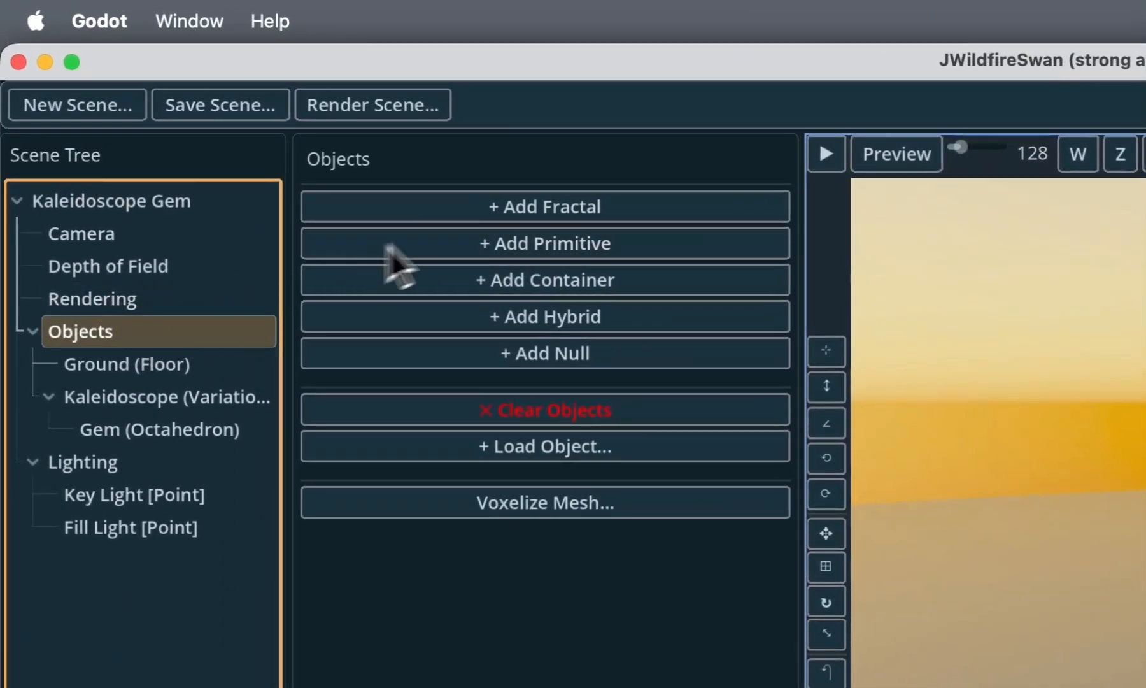
left_click(485, 319)
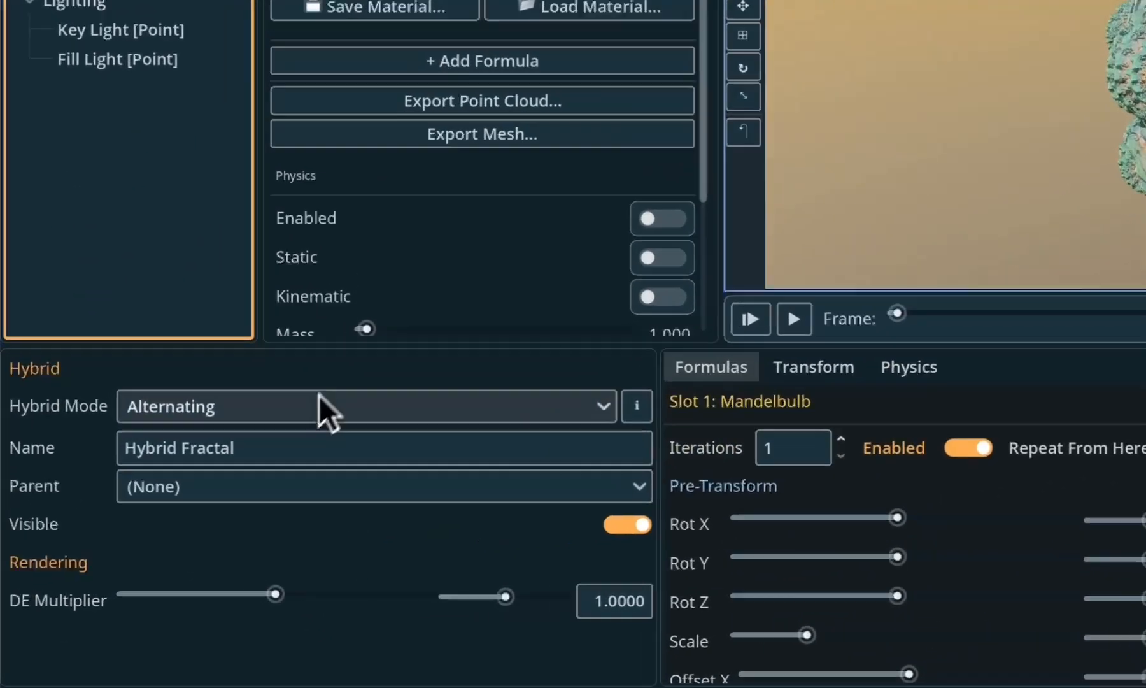
- Review the hybrid modes available for the Hybrid Fractal and view the options of the Kaleidoscope variation container
left_click(171, 491)
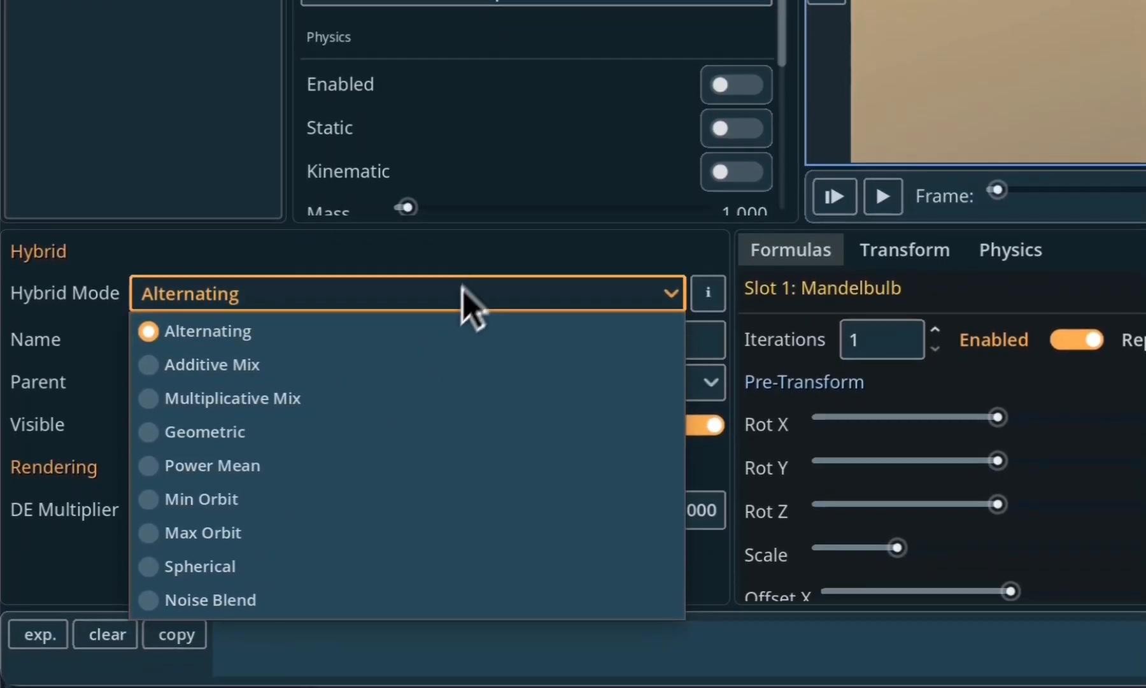
left_click(474, 353)
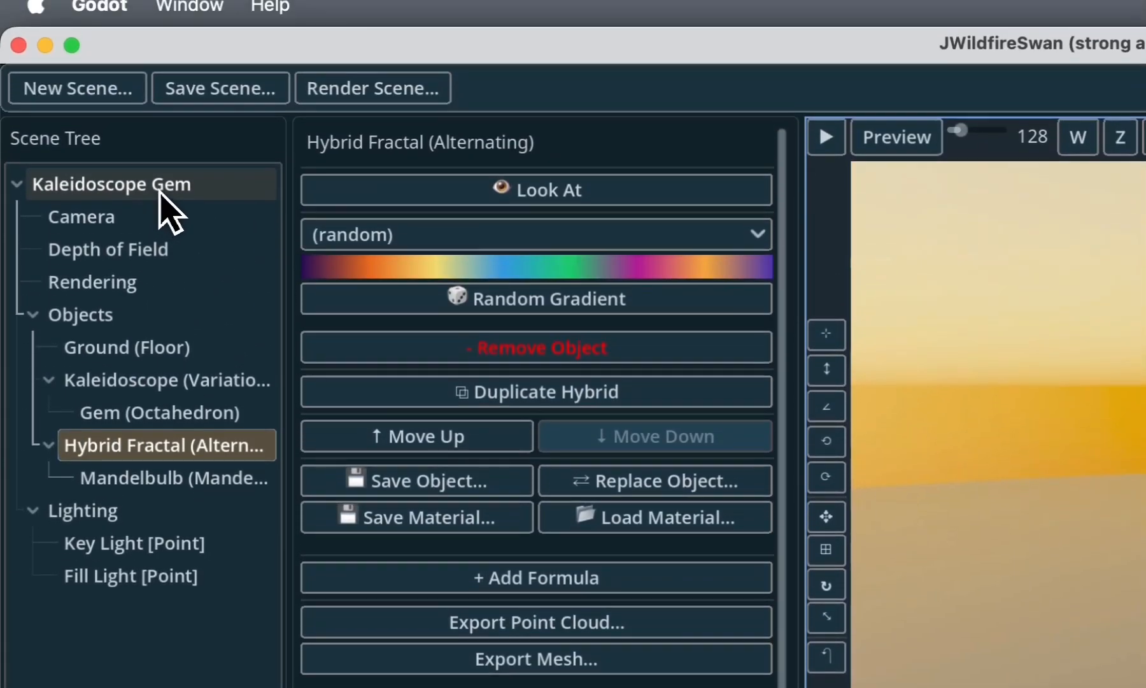
left_click(160, 203)
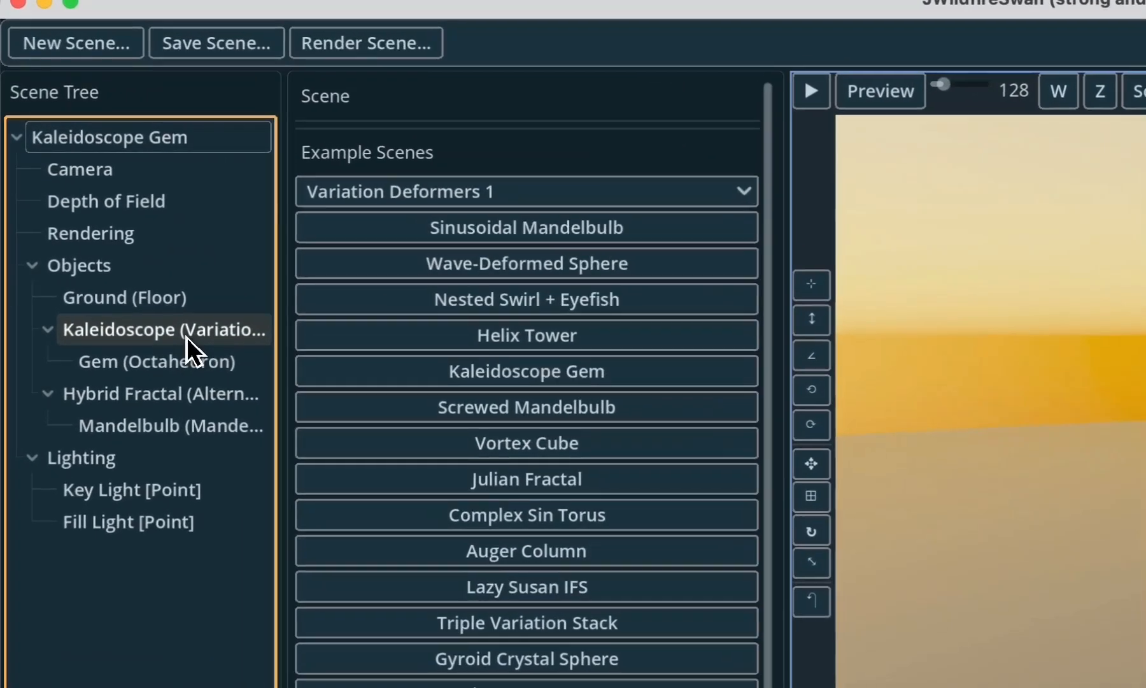
left_click(186, 337)
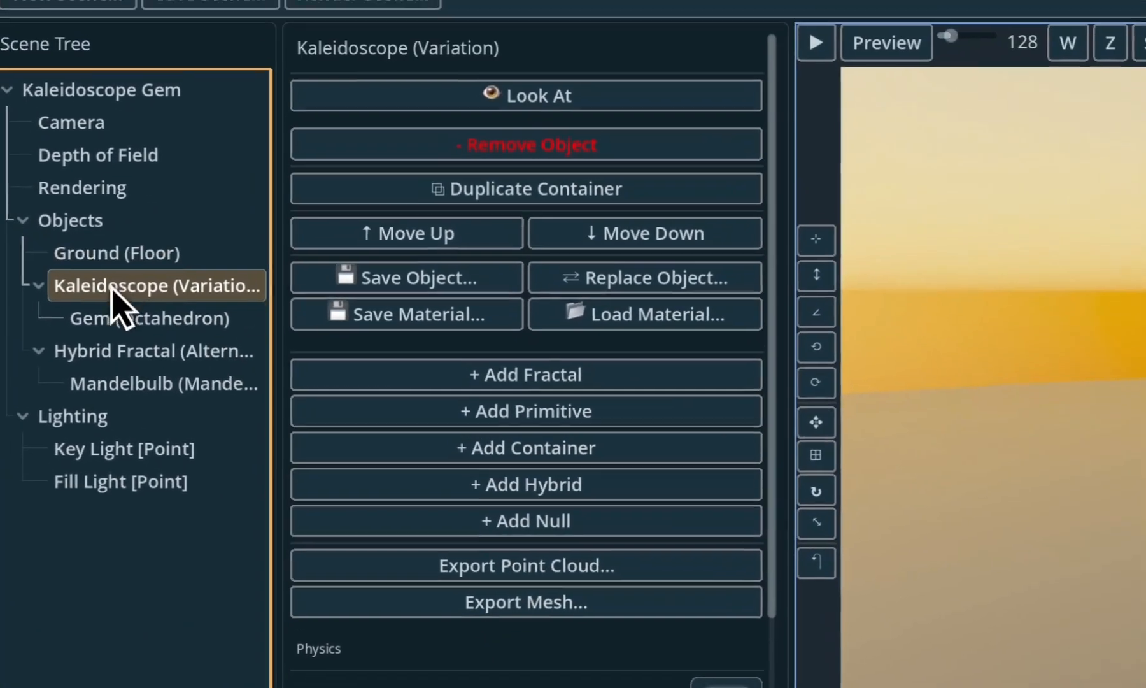
- Change the Gem octahedron's material type to Glass and look through the glass properties
left_click(131, 317)
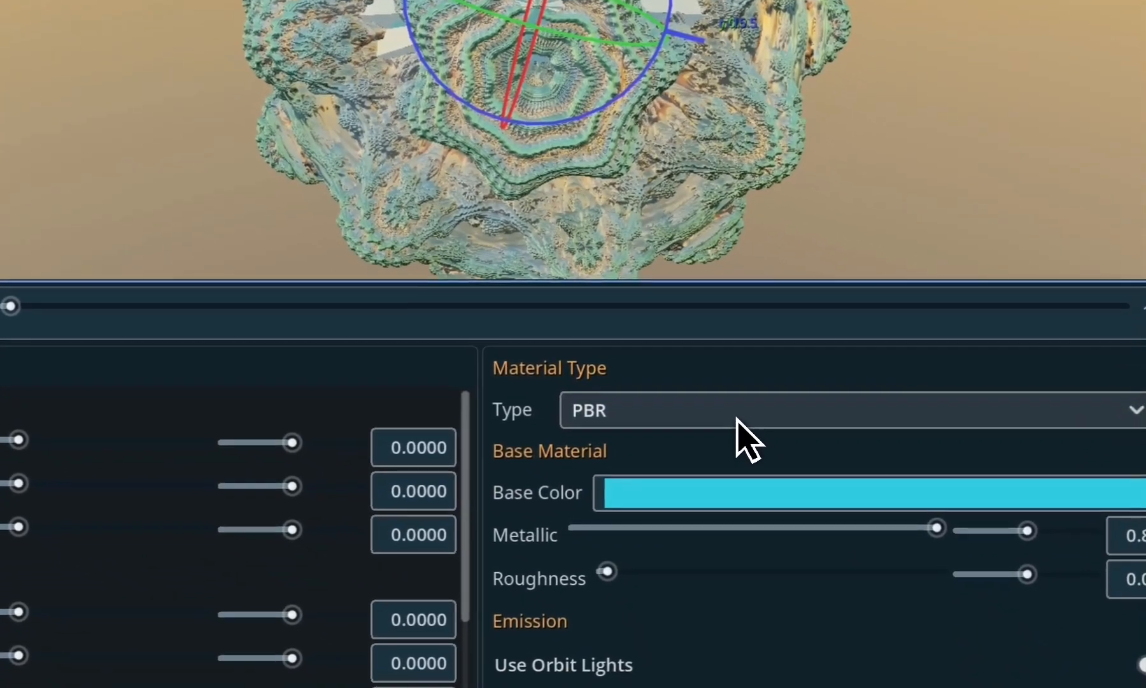
left_click(737, 419)
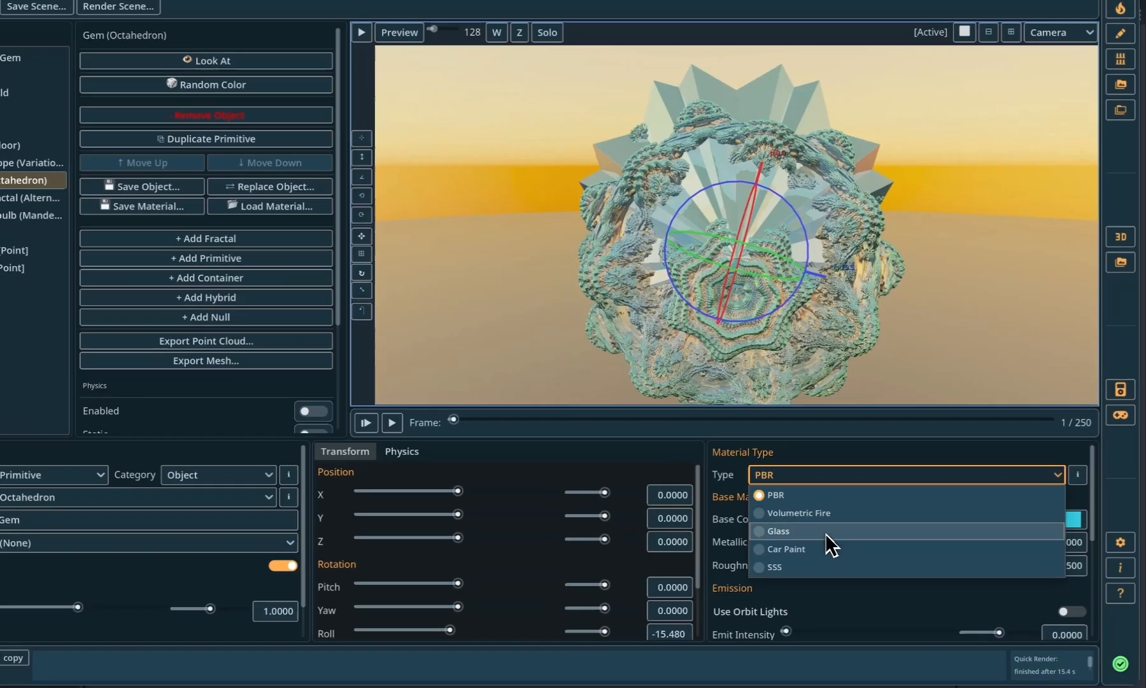
left_click(846, 542)
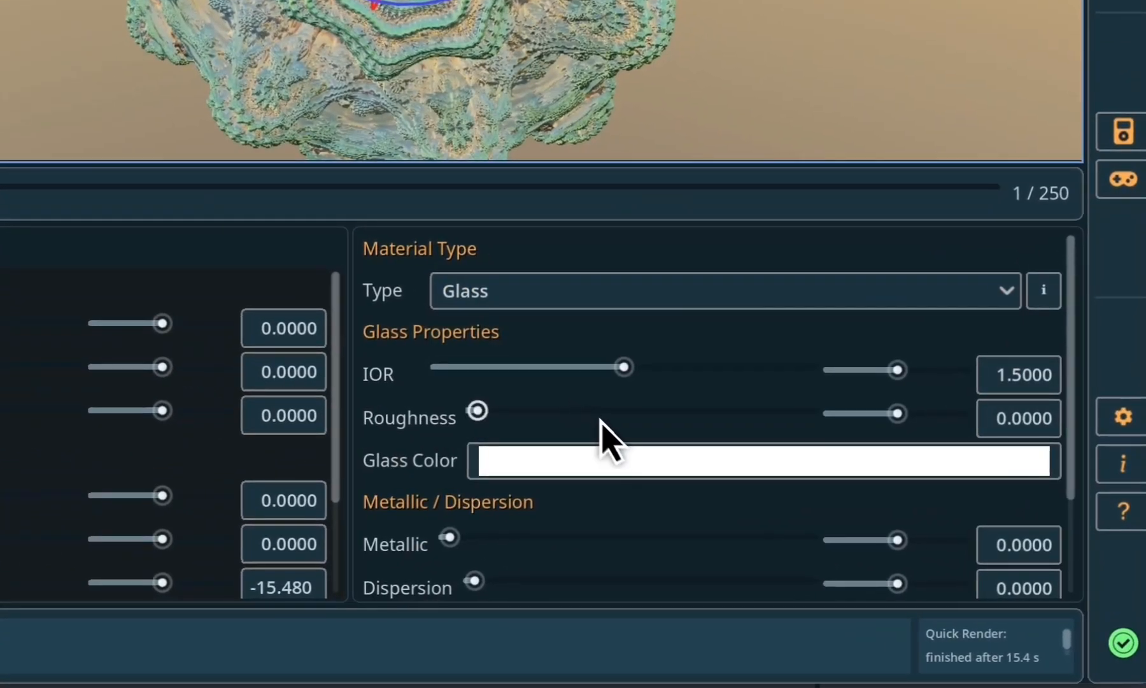
scroll(598, 430, "down", 1)
scroll(596, 427, "up", 1)
- Try the Car Paint and SSS material types on the Gem octahedron and finish with Volumetric Fire
left_click(552, 291)
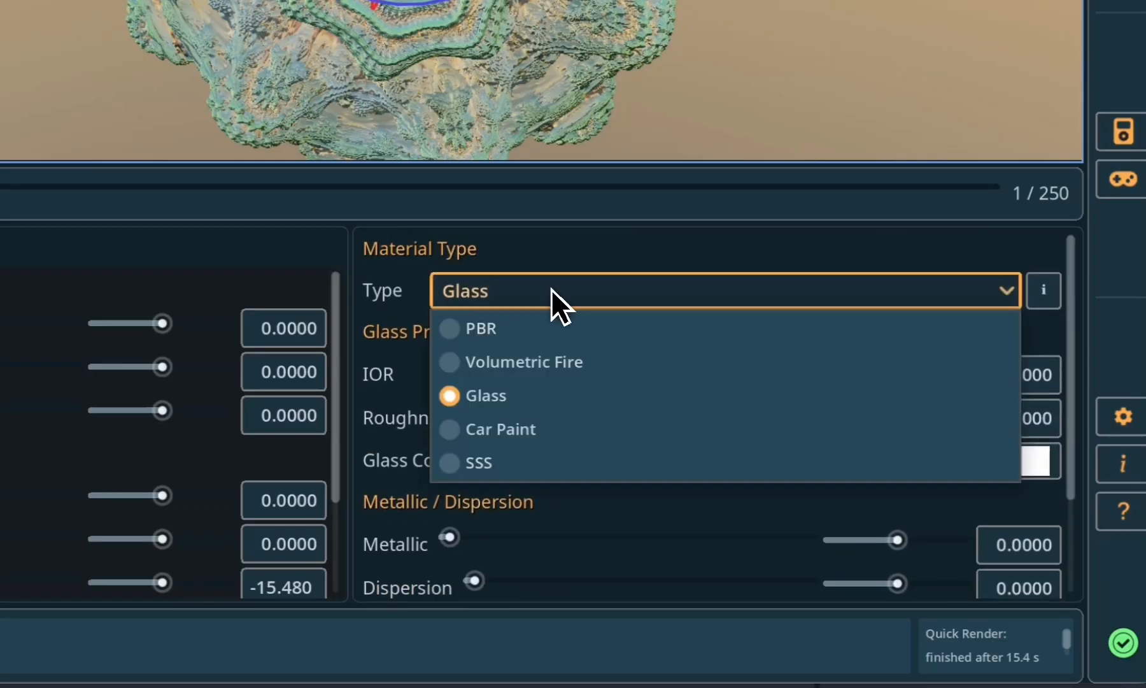
left_click(517, 438)
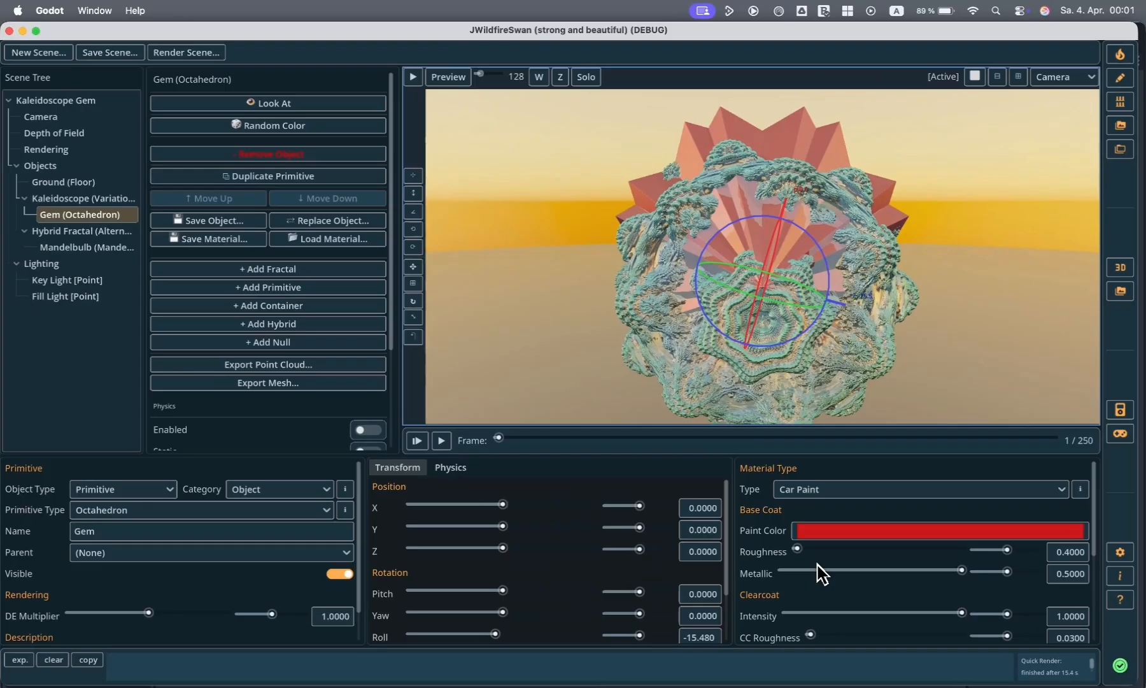
left_click(827, 491)
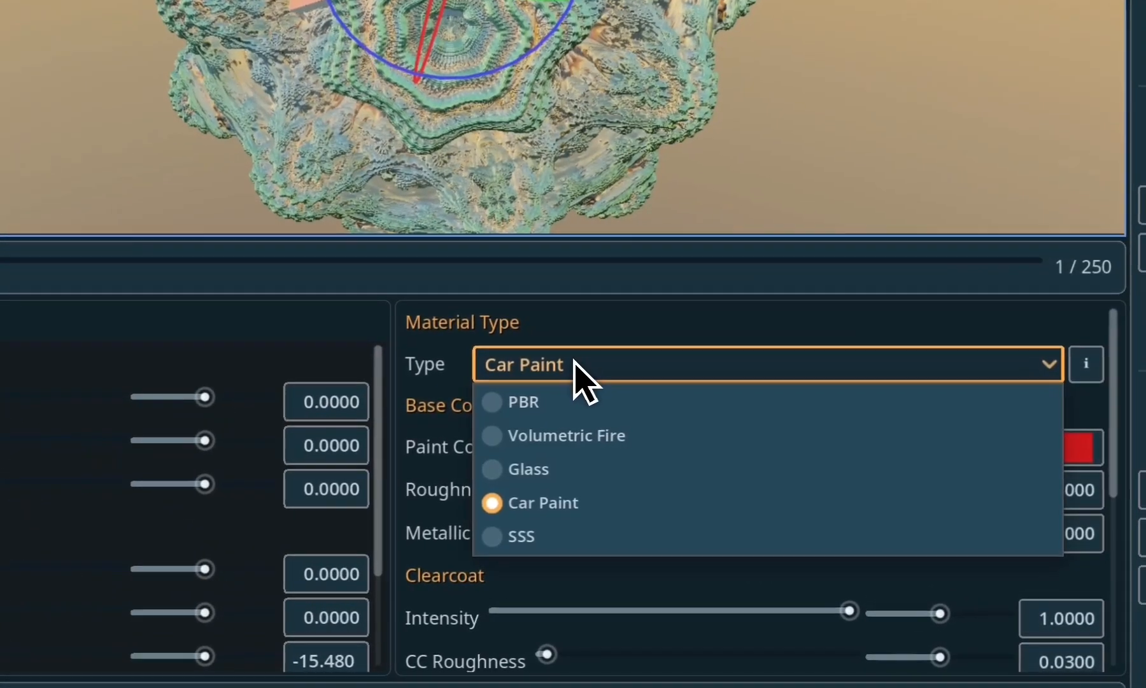
left_click(547, 541)
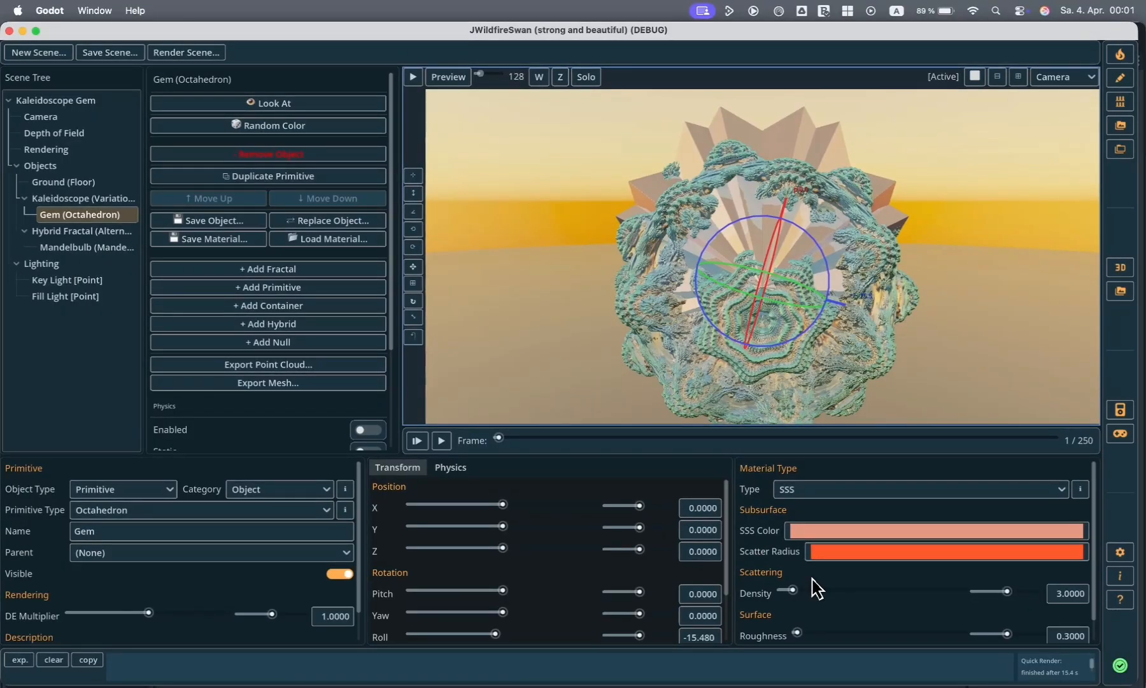
left_click(818, 492)
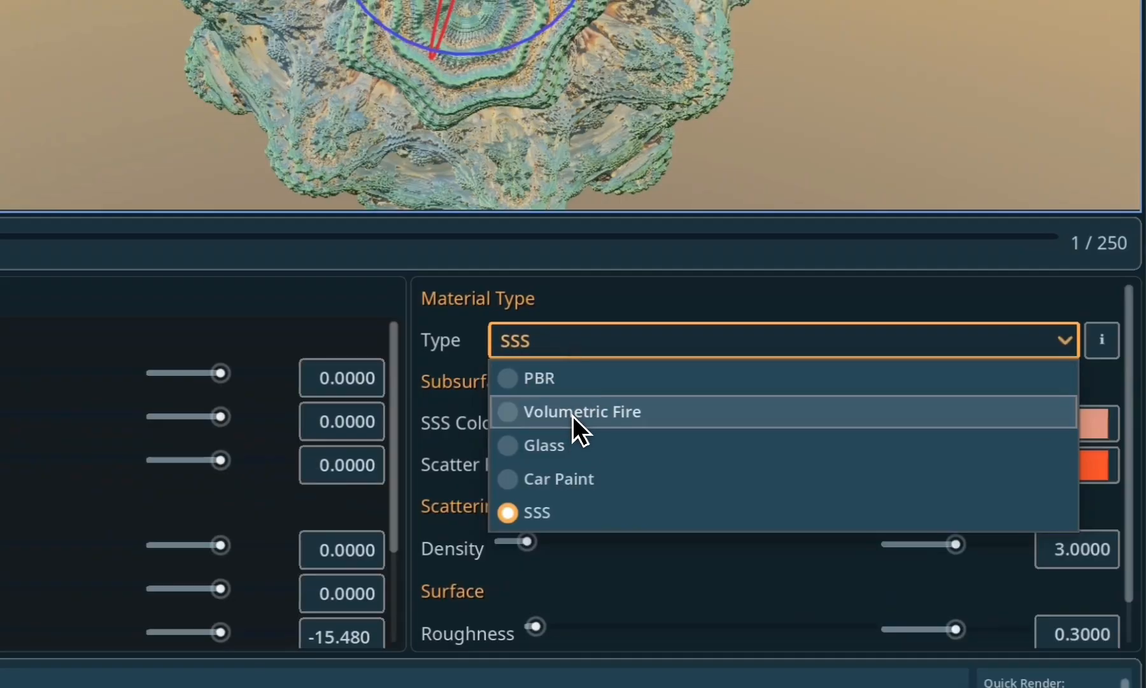
left_click(572, 412)
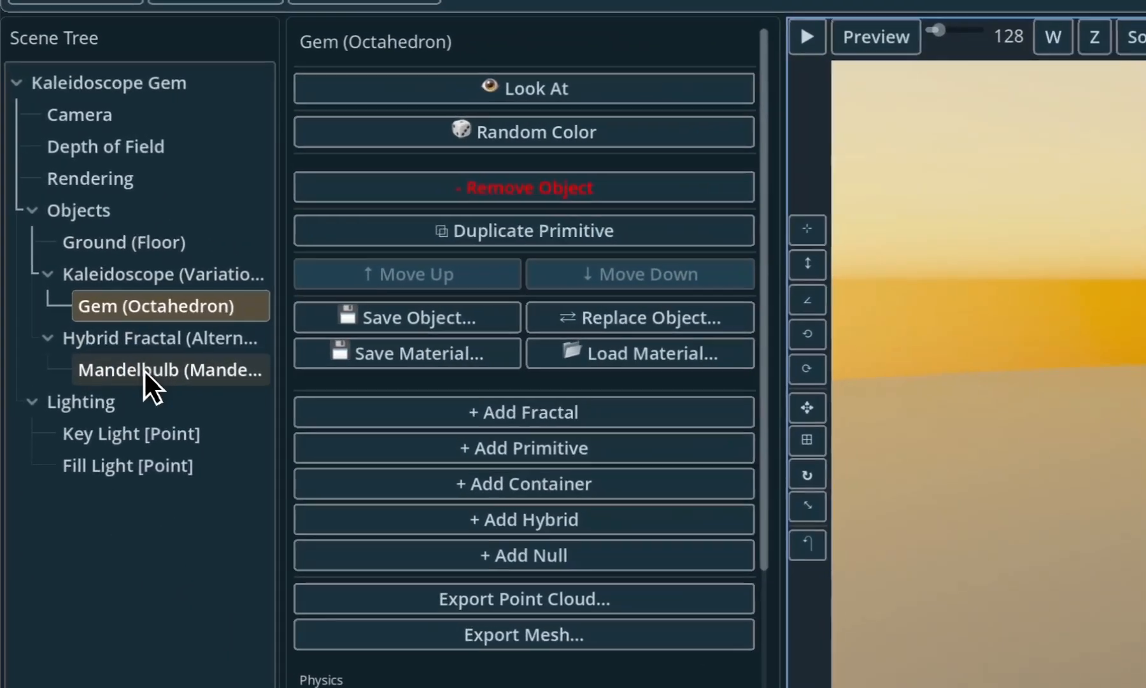
- Inspect the Mandelbulb's color gradient in the gradient editor, close the editor, and view the scene's Lighting settings
left_click(72, 249)
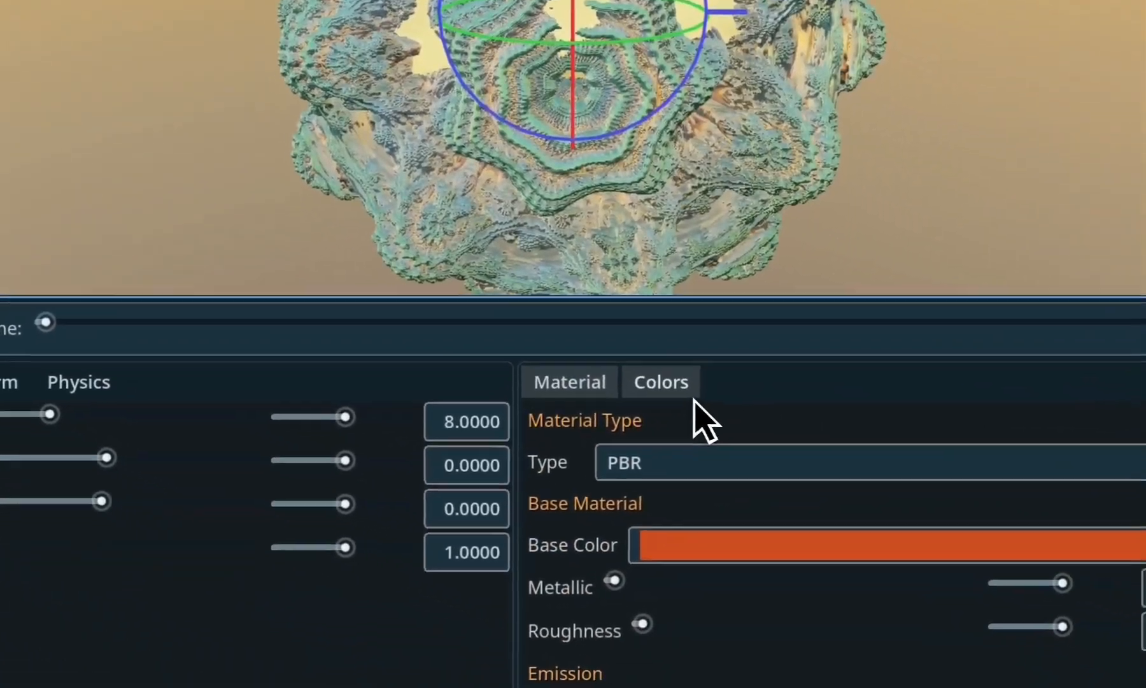
left_click(692, 392)
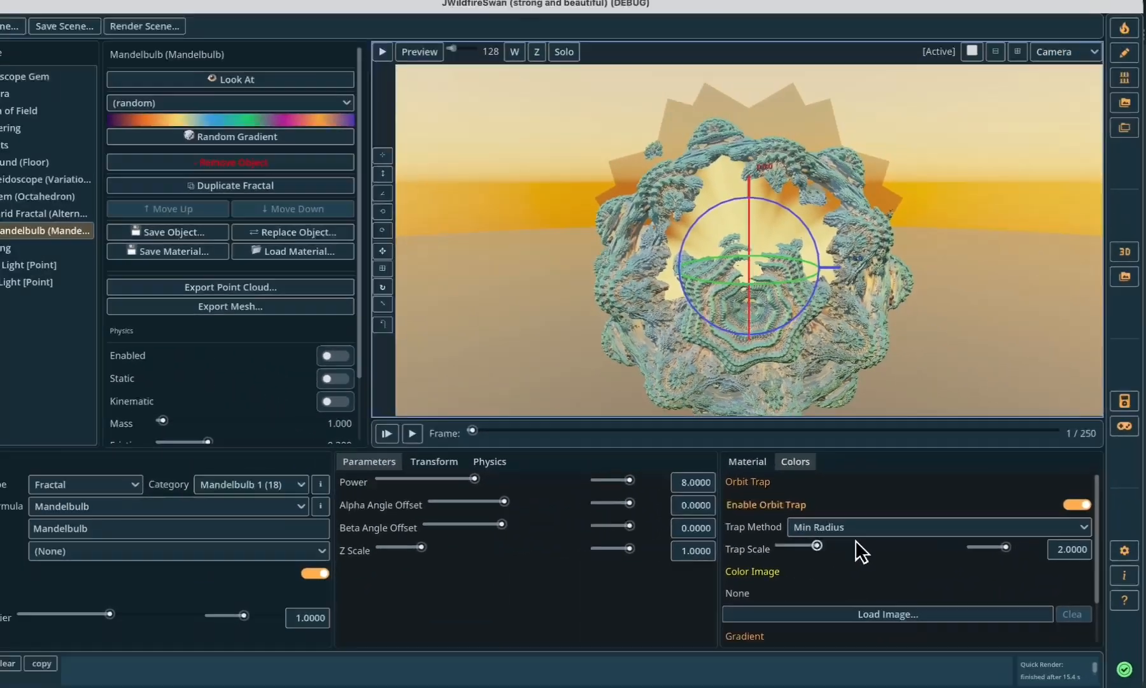
scroll(860, 550, "down", 2)
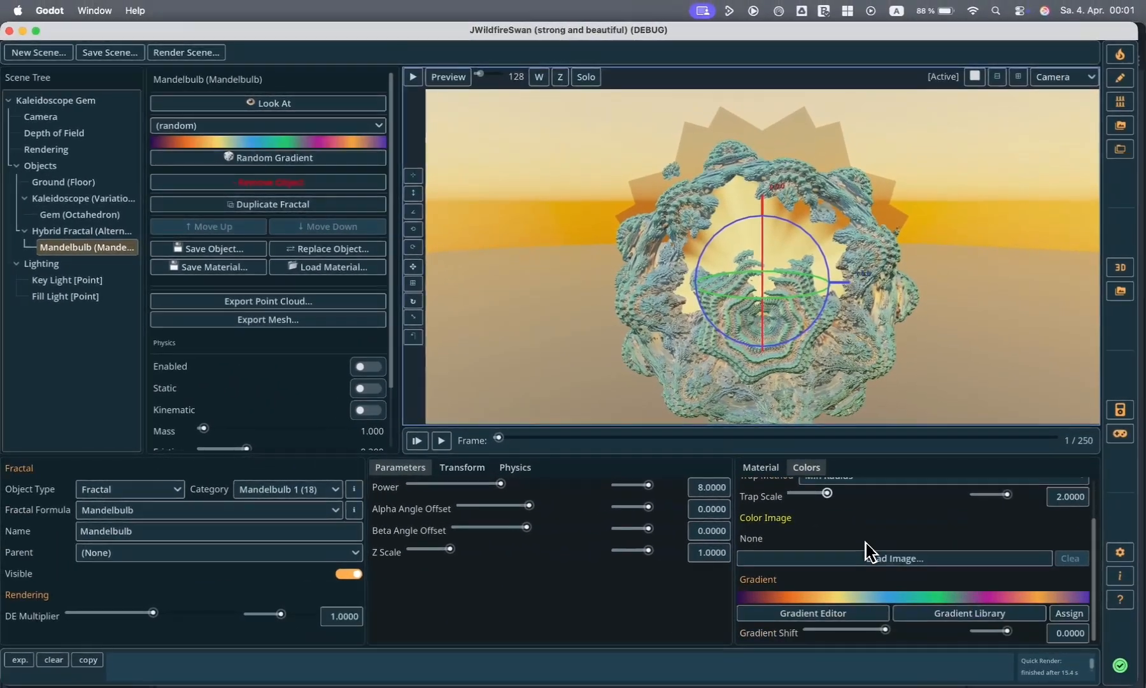
left_click(844, 613)
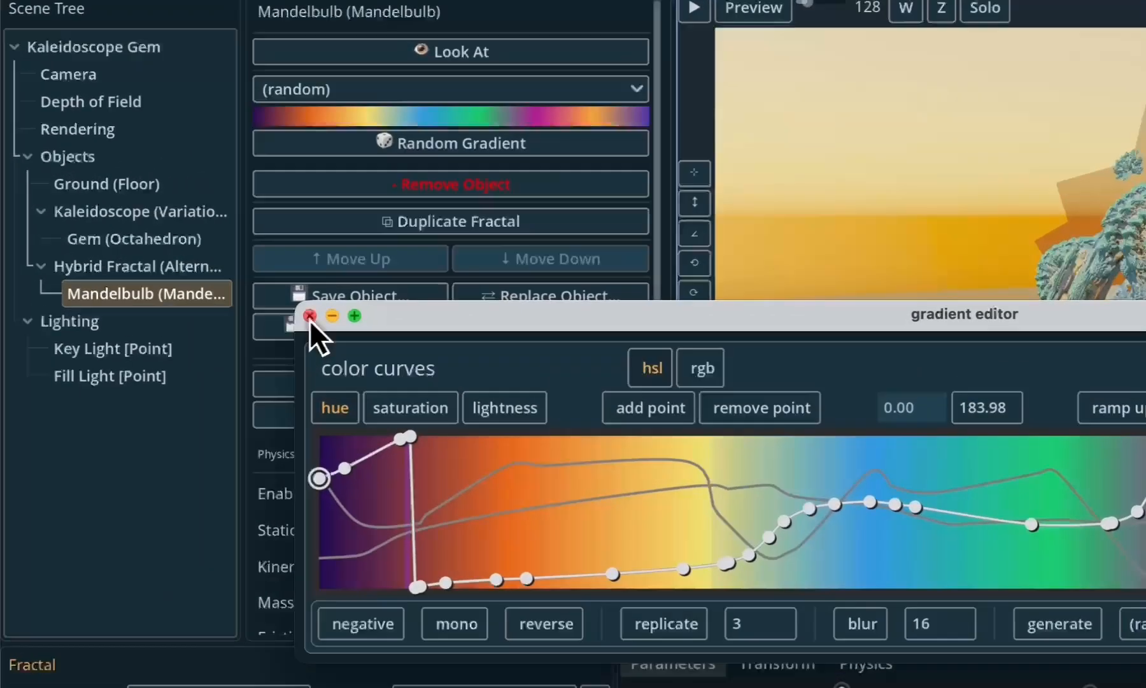
left_click(184, 260)
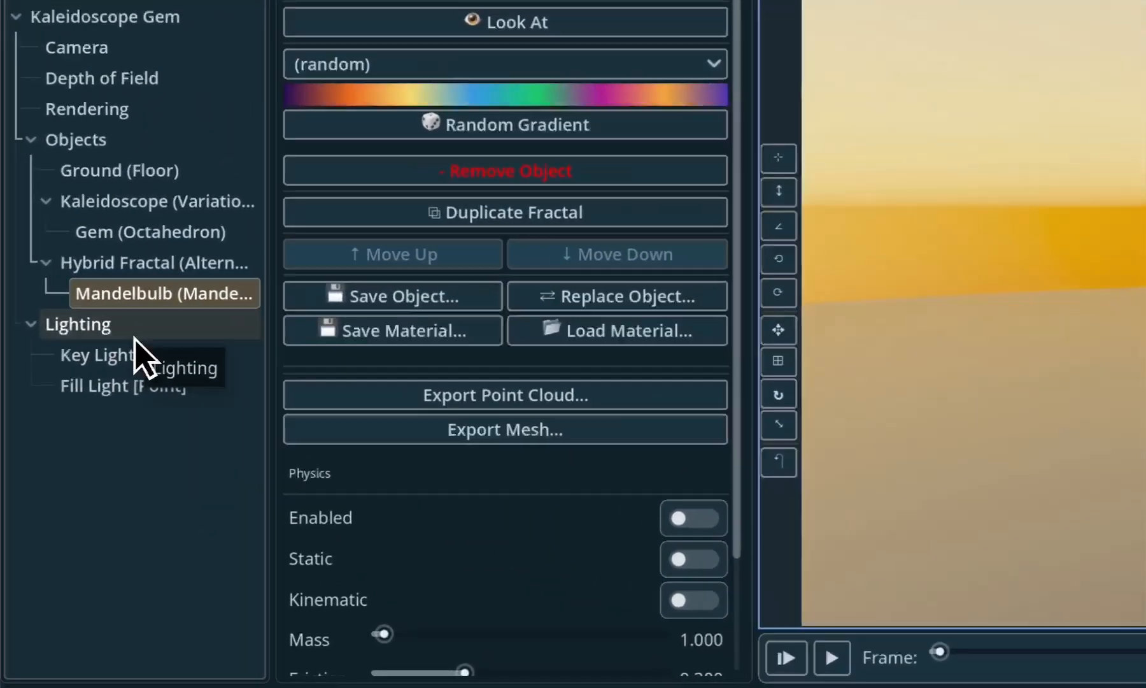
left_click(71, 266)
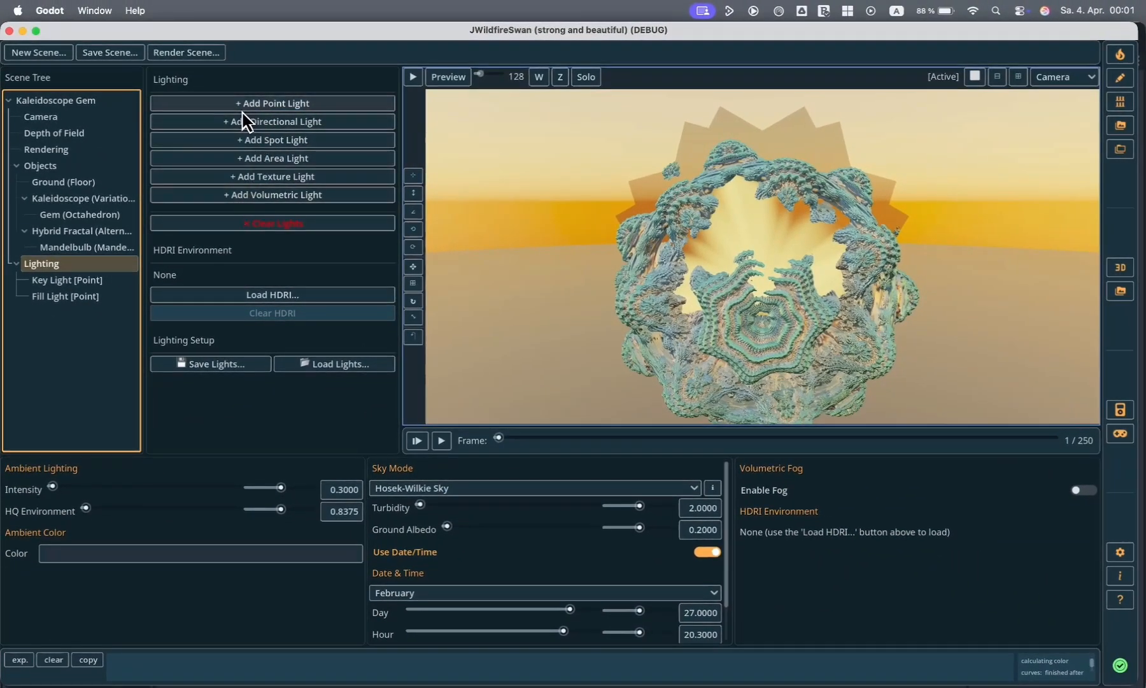
- Load the Spot Lights (Stage) scene from the Lighting, Sky & Tests examples and briefly run its HQ render
left_click(86, 101)
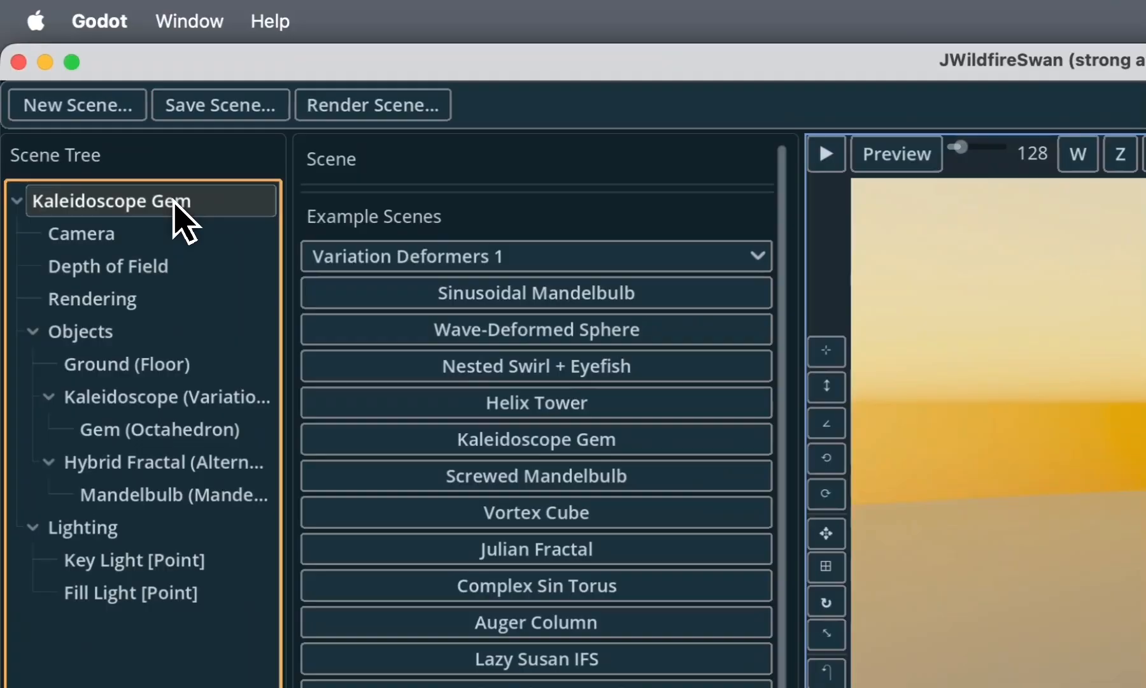
left_click(378, 258)
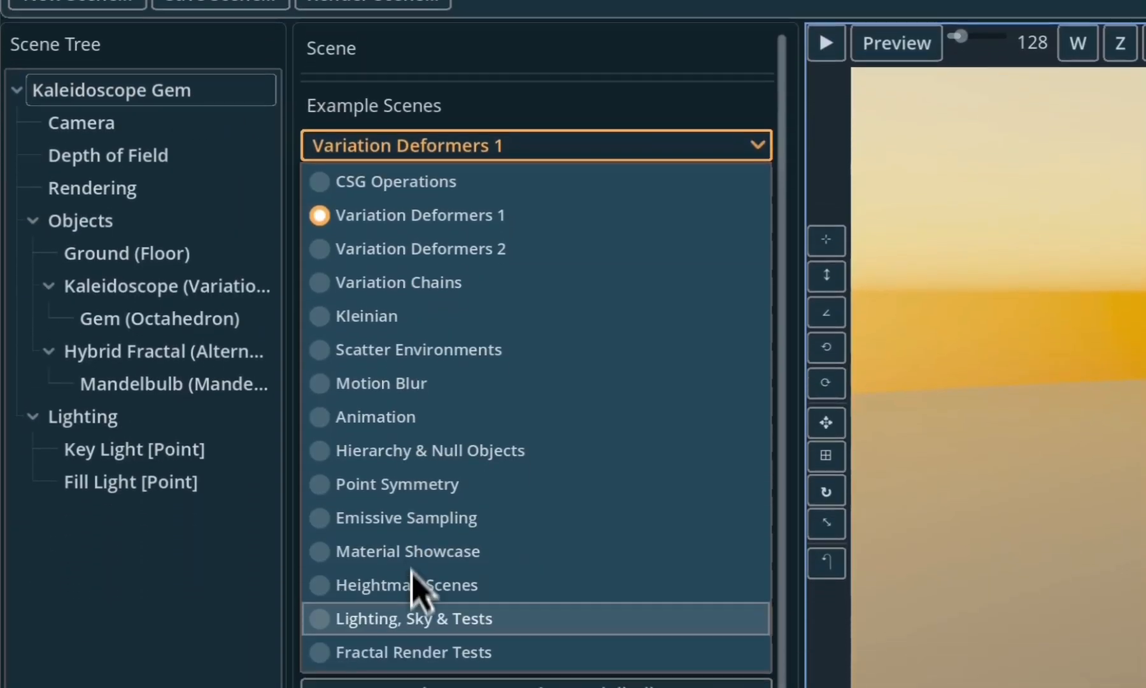
left_click(414, 614)
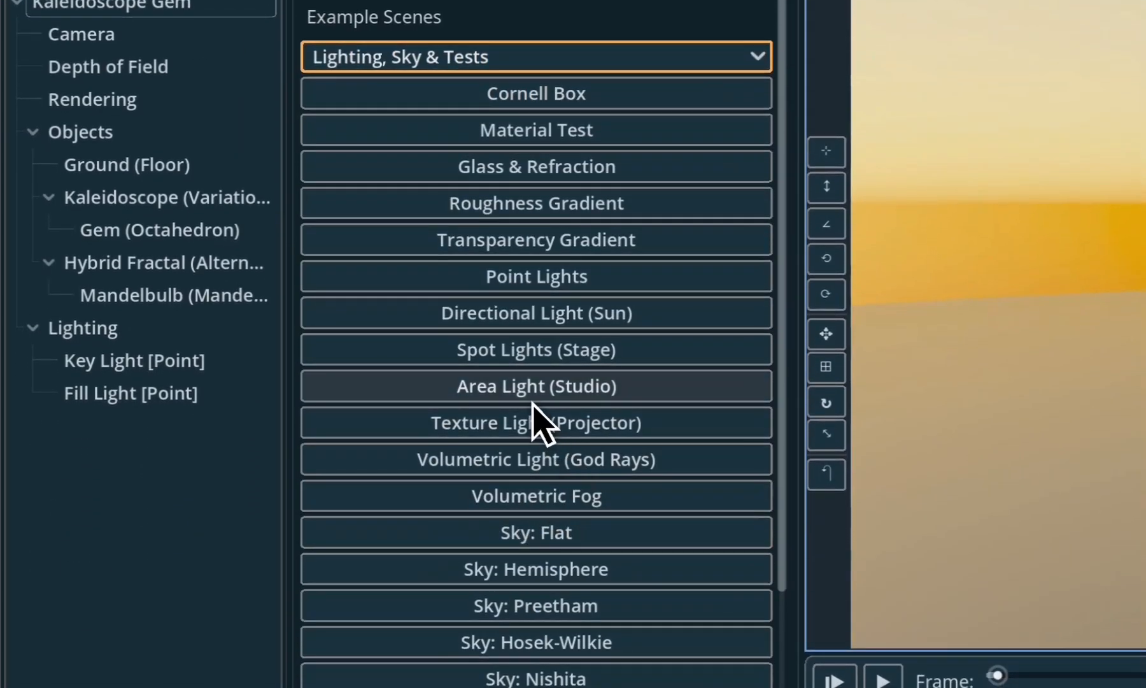
left_click(549, 359)
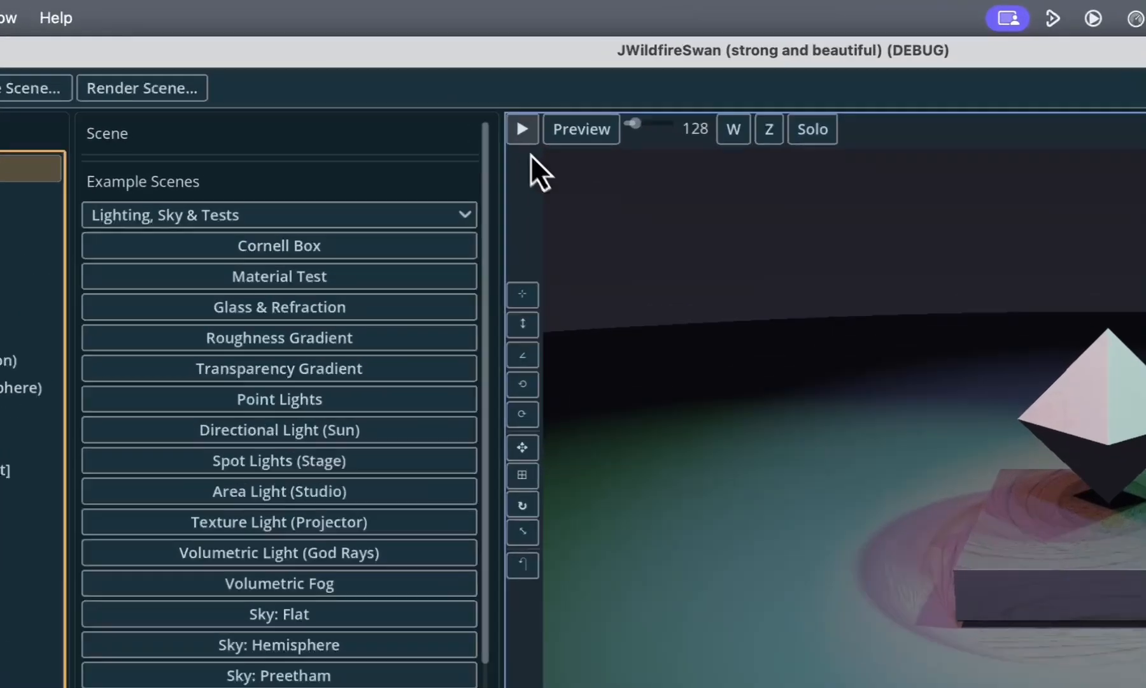
left_click(413, 81)
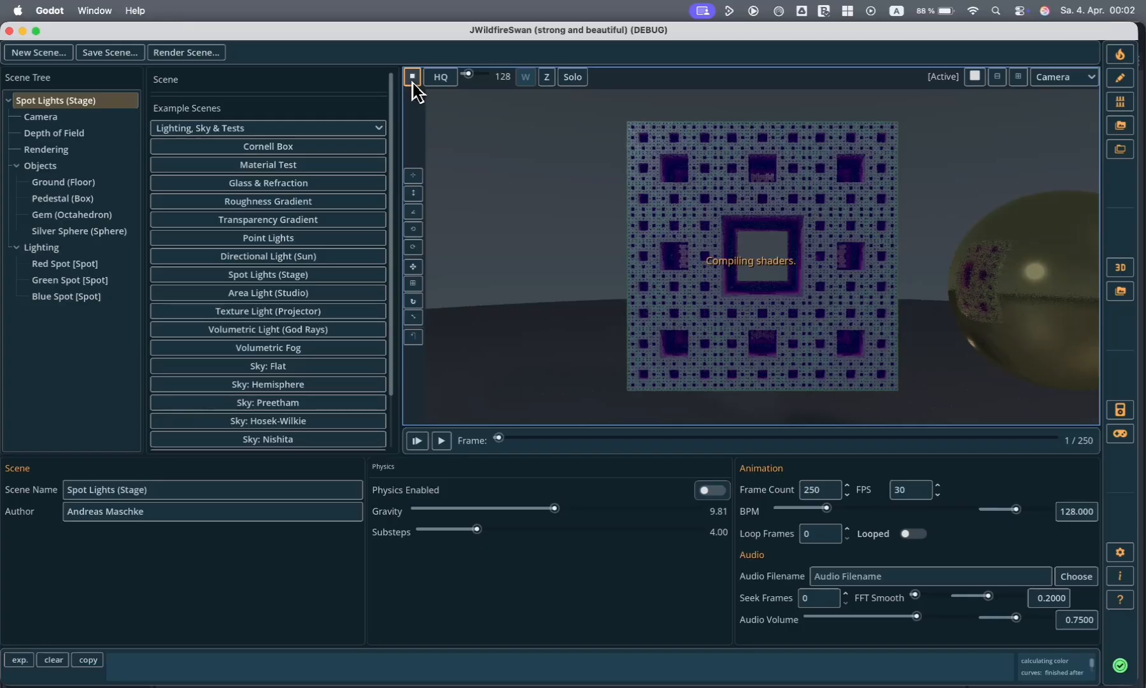
left_click(412, 77)
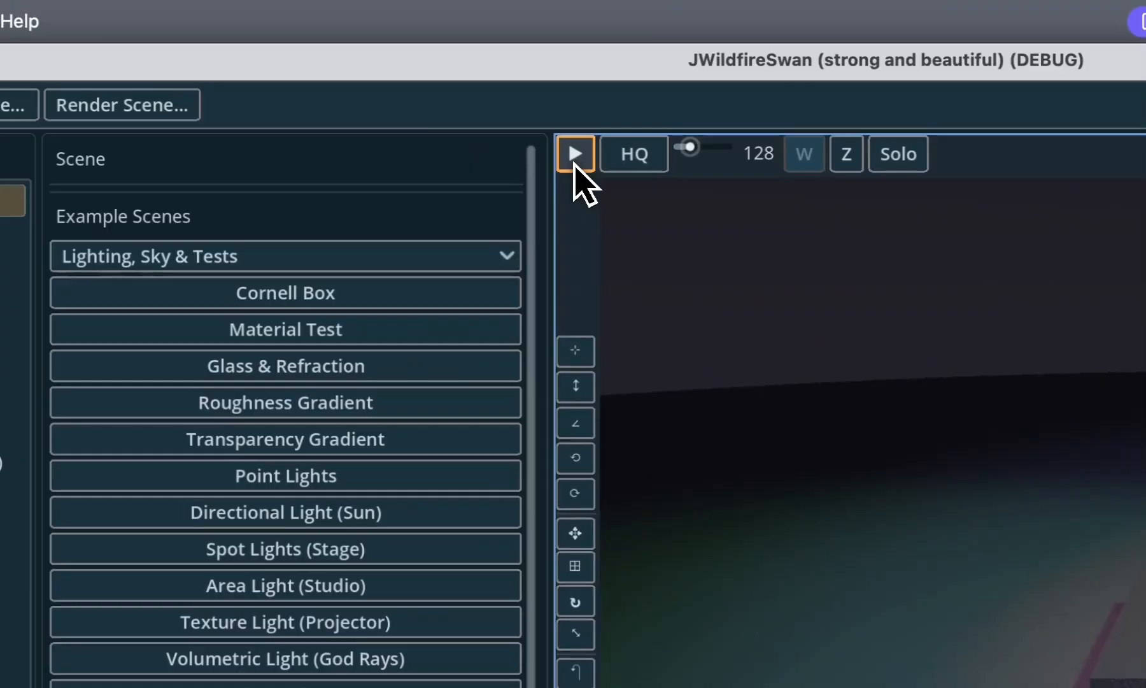
- Move the Silver Sphere to the other side of the pedestal at X -1.88 and Z about -0.73, and bring the camera closer
left_click(751, 449)
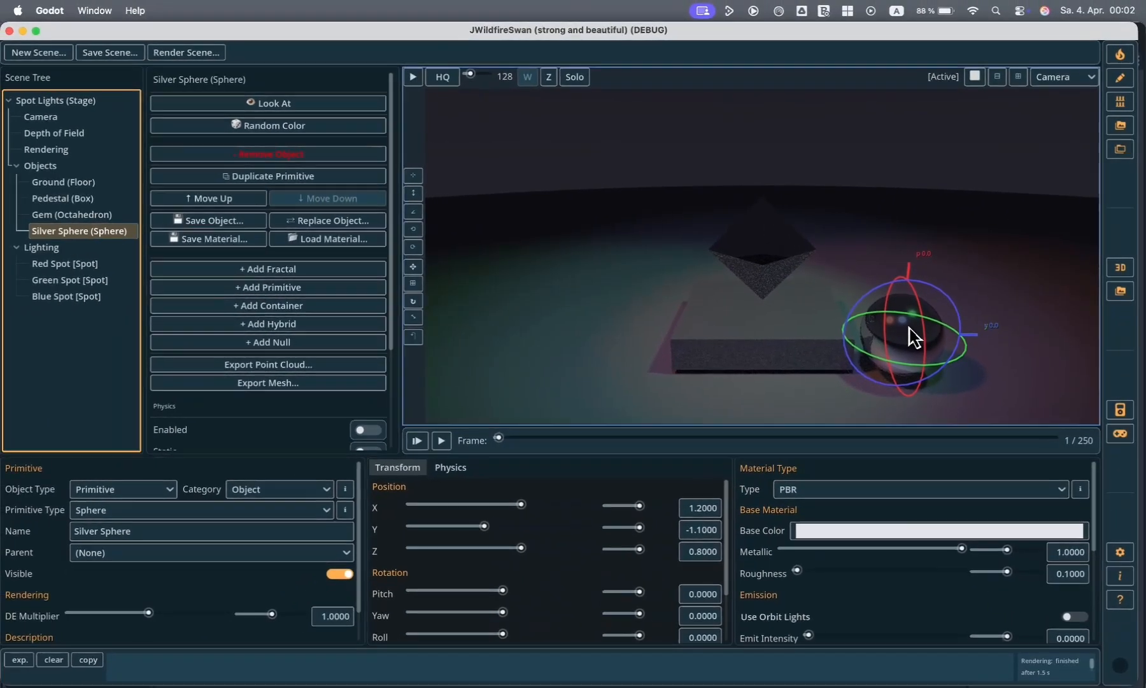
left_click(750, 447)
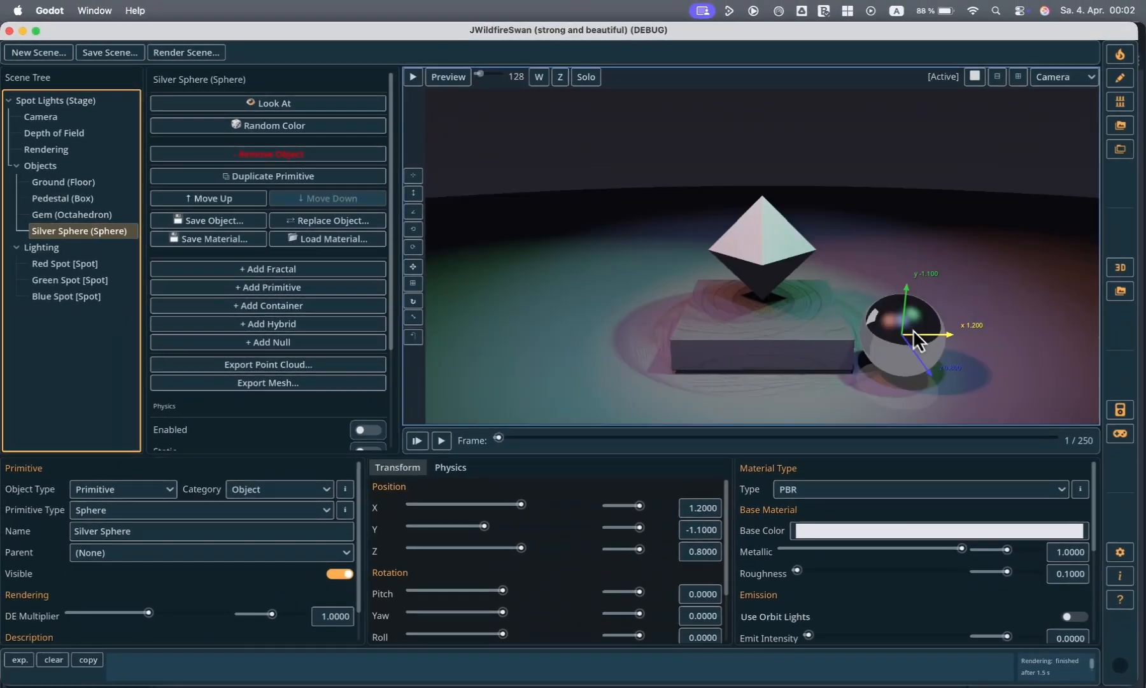
left_click_drag(919, 335, 762, 356)
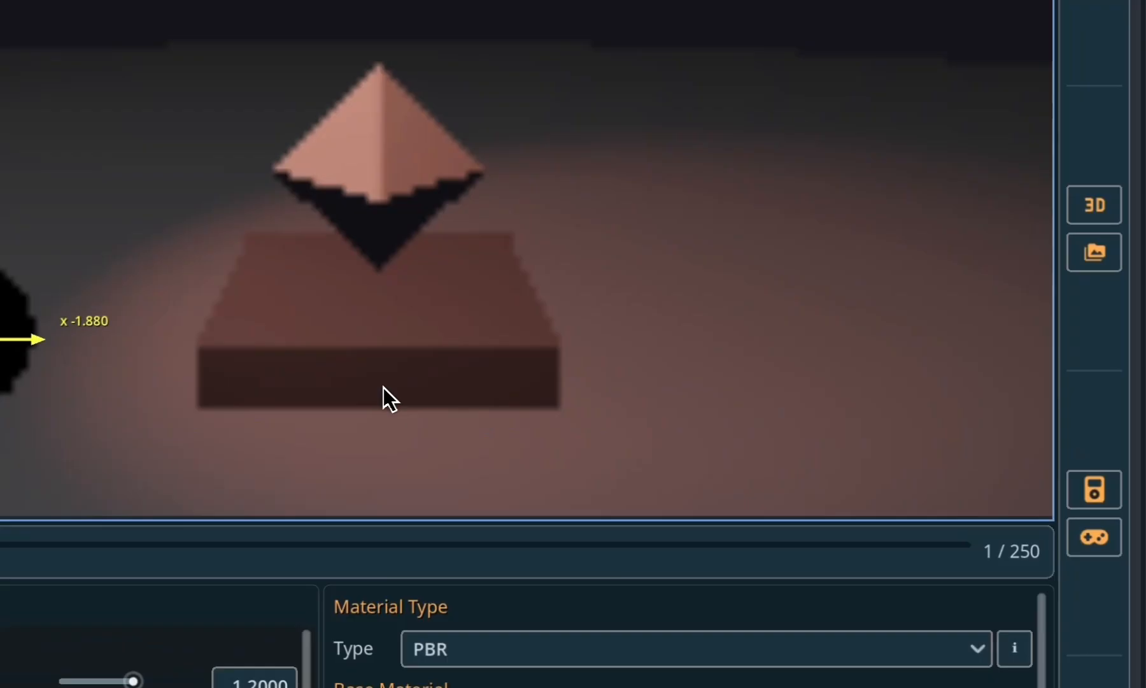
left_click_drag(384, 387, 380, 386)
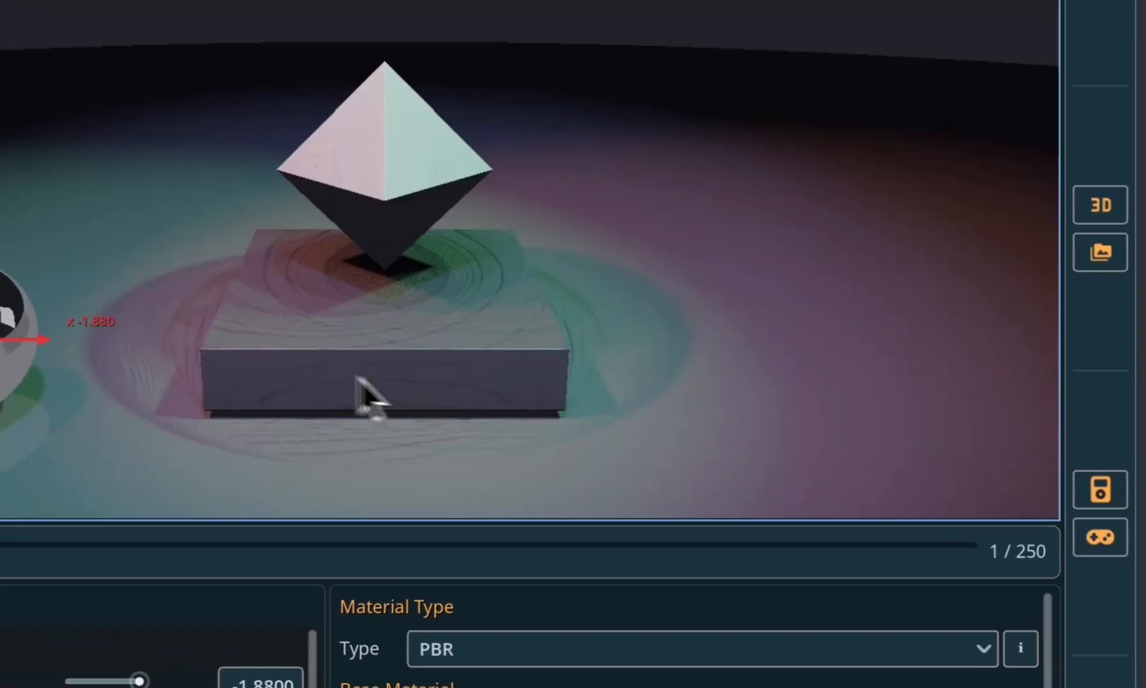
left_click_drag(306, 340, 422, 234)
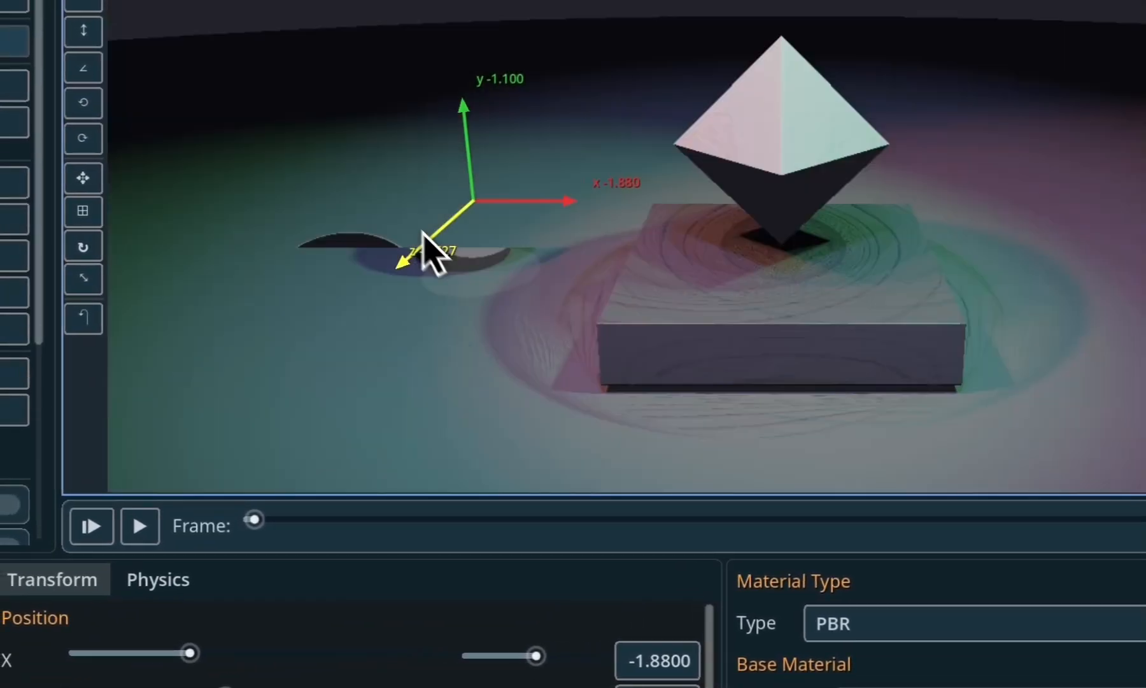
left_click_drag(83, 32, 46, 272)
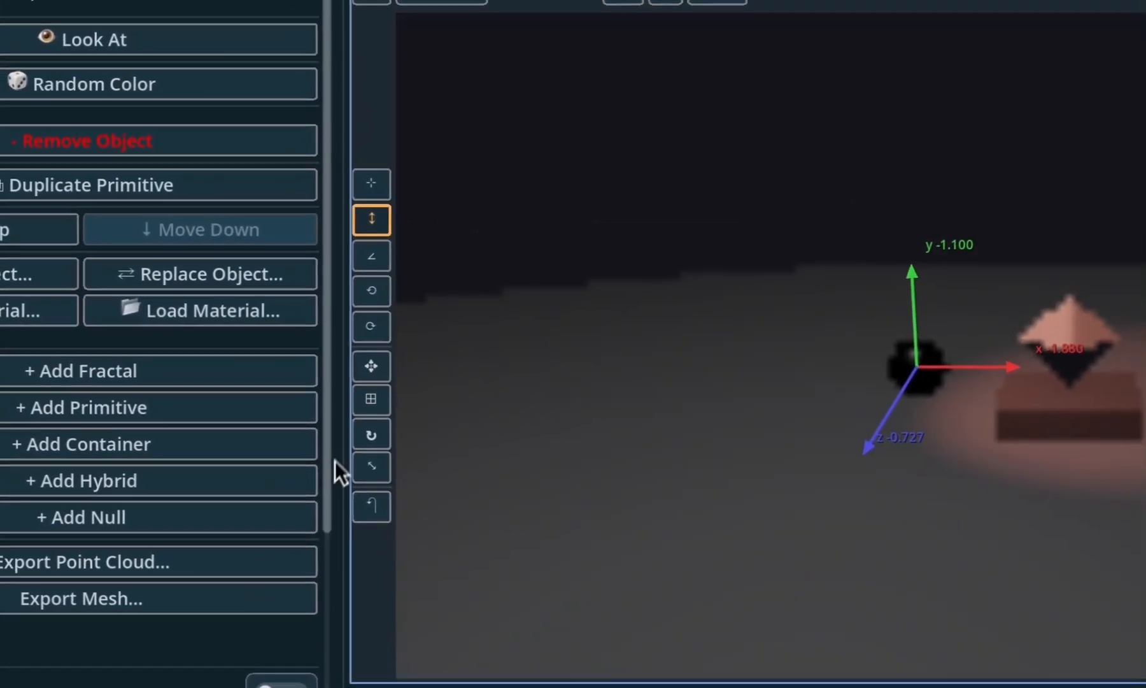
left_click_drag(335, 460, 479, 183)
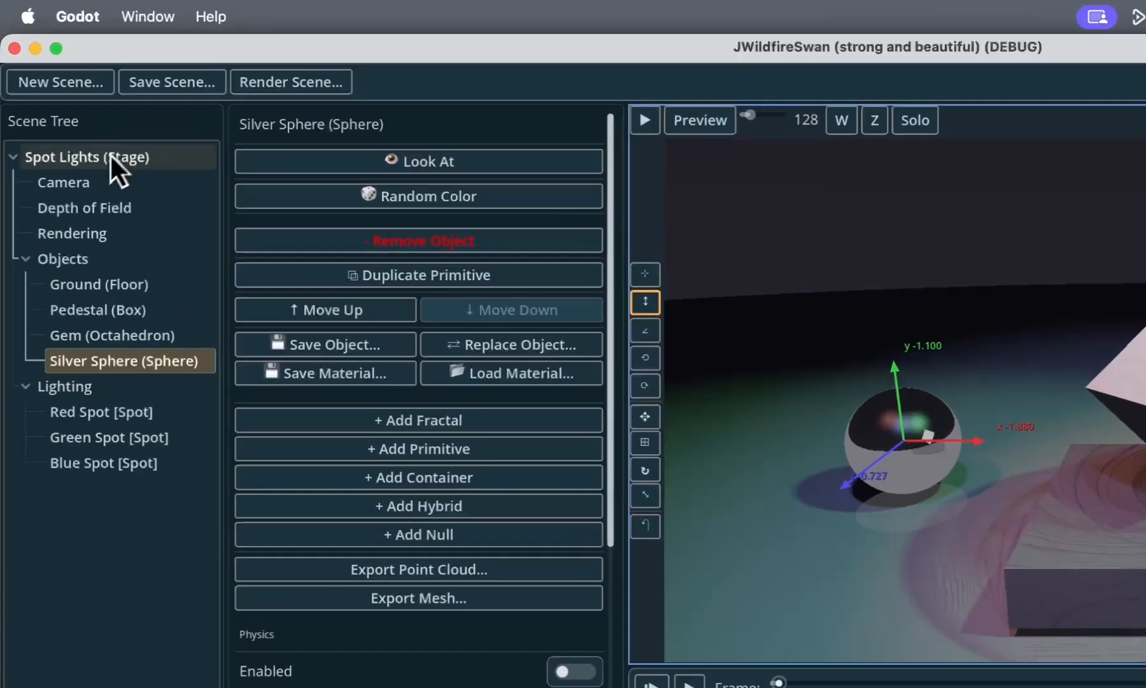
- Return to the scene settings, look through the Variation Deformers 2 and CSG Operations example categories, and choose the Kleinian category
left_click(76, 102)
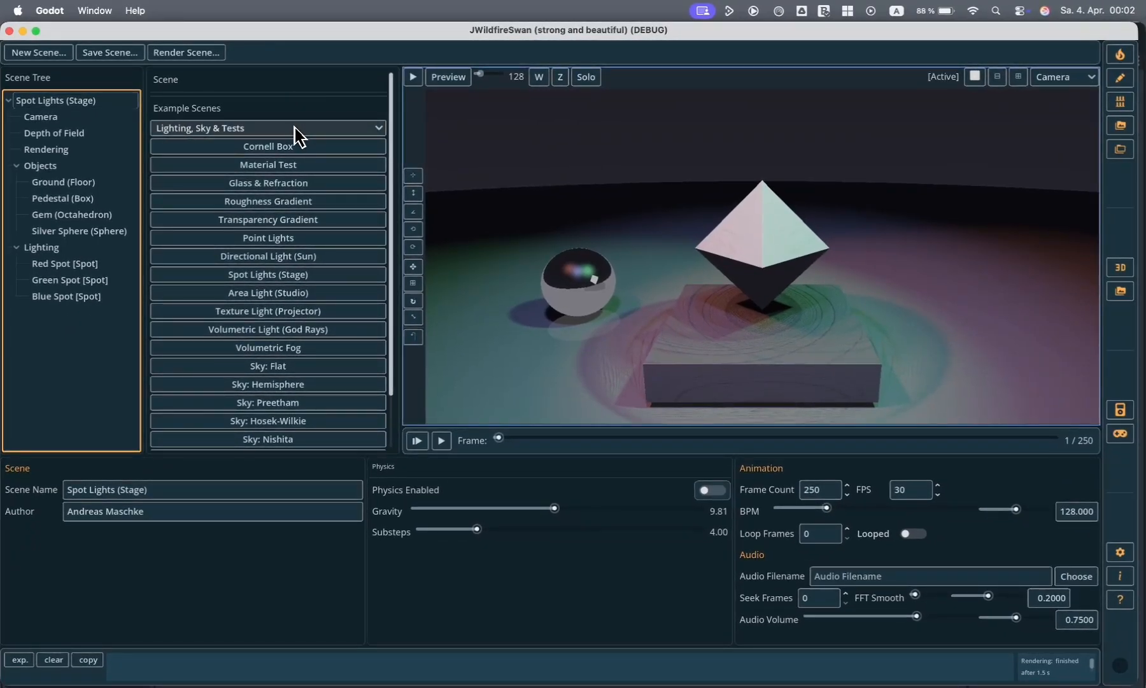
left_click(298, 132)
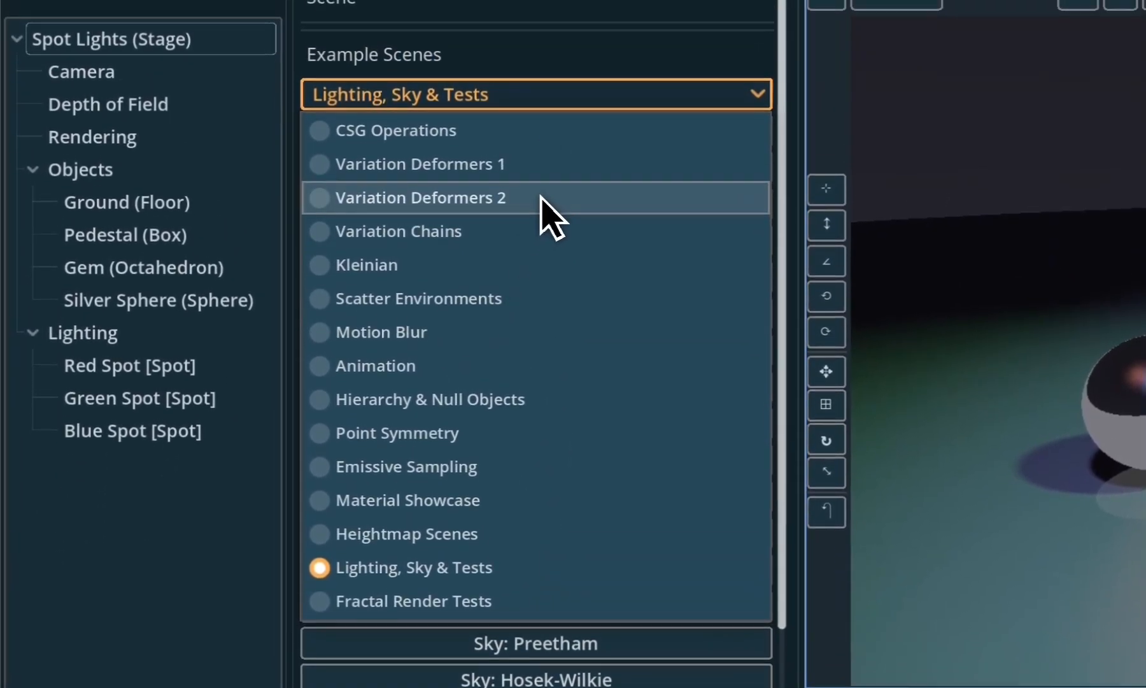
left_click(542, 183)
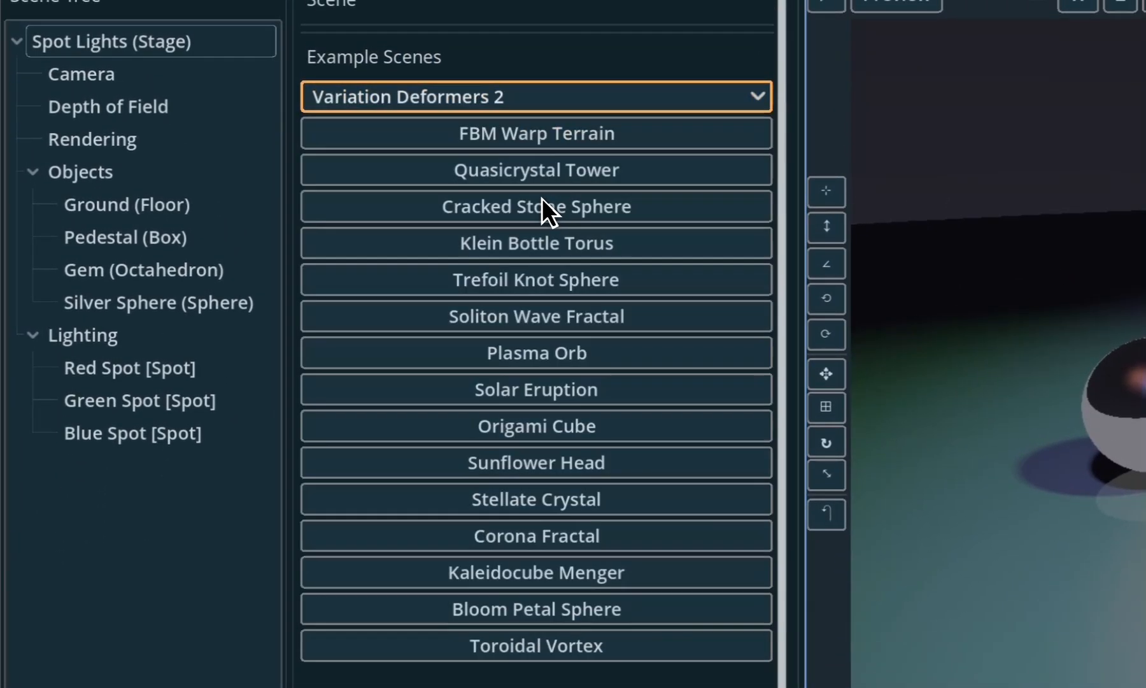
left_click(512, 98)
left_click(503, 132)
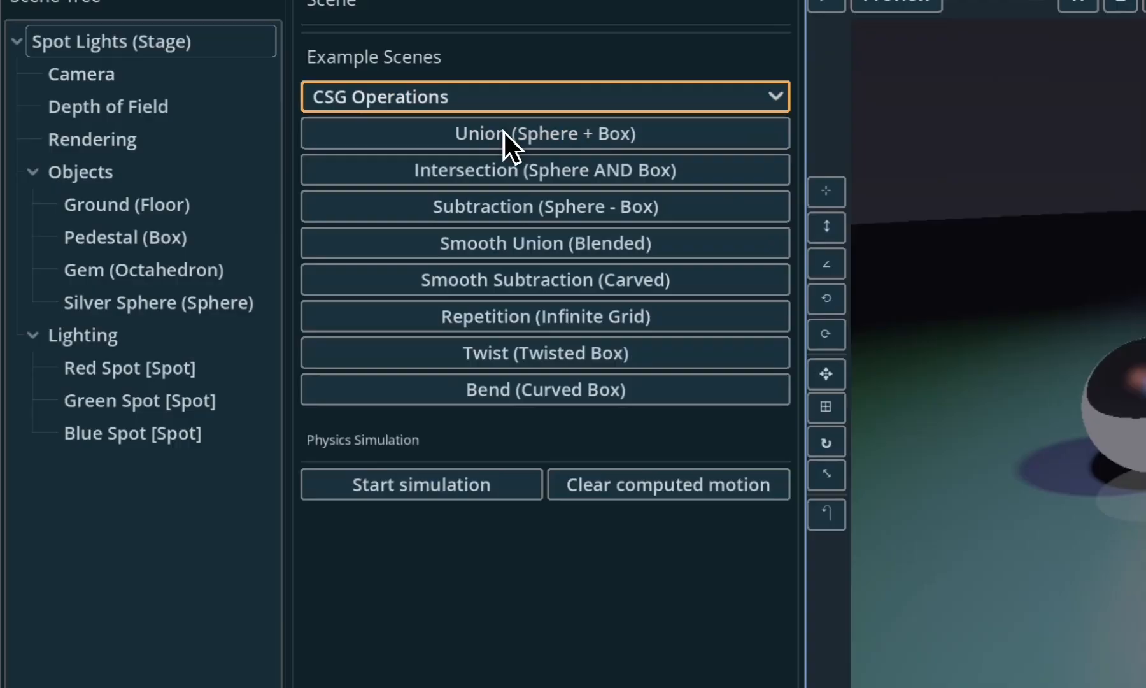
left_click(517, 98)
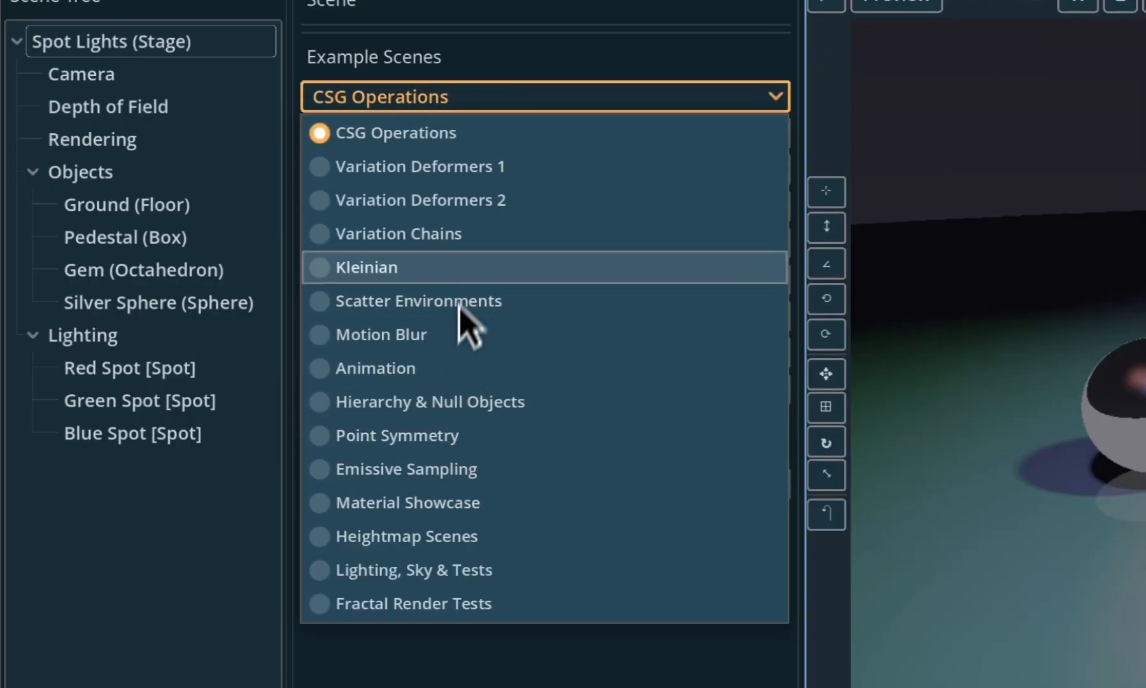
left_click(466, 258)
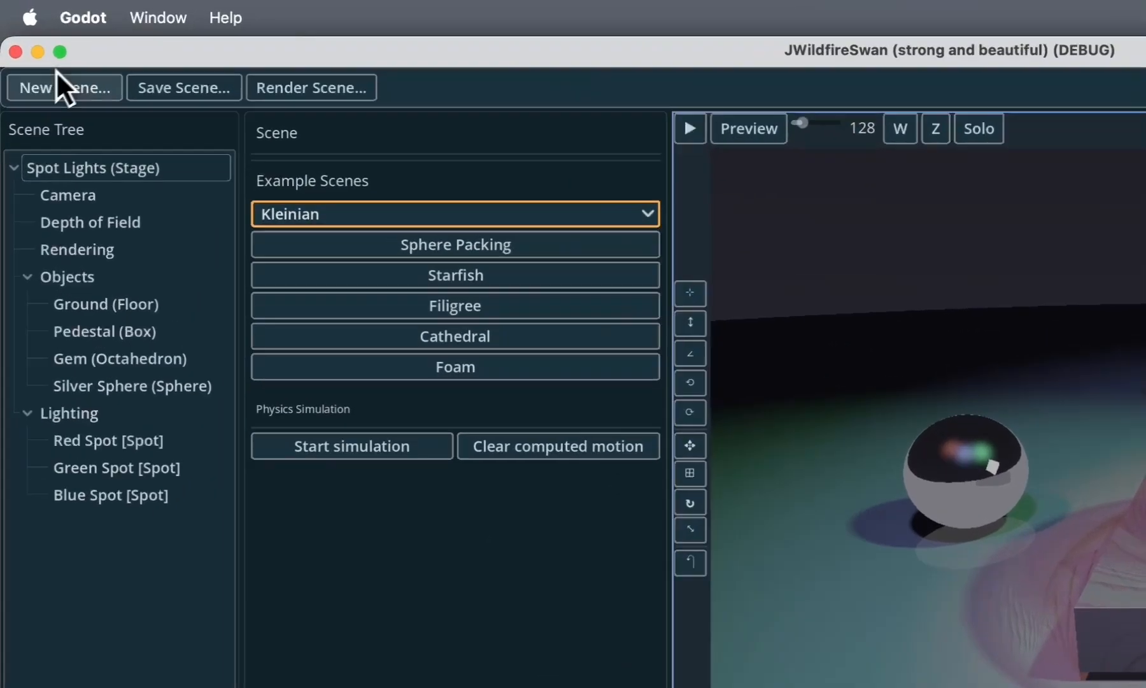
- Open the Random Batch generator, show its output folder, and enter the most recent rand_mb3d_batch folder
left_click(36, 53)
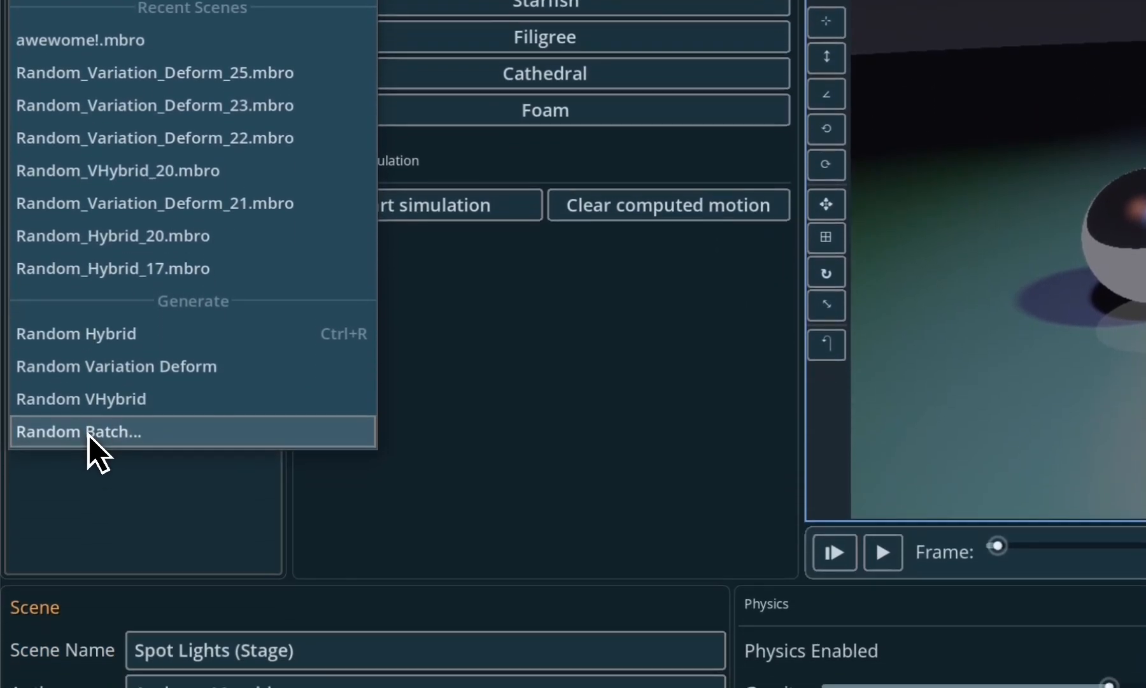
left_click(90, 433)
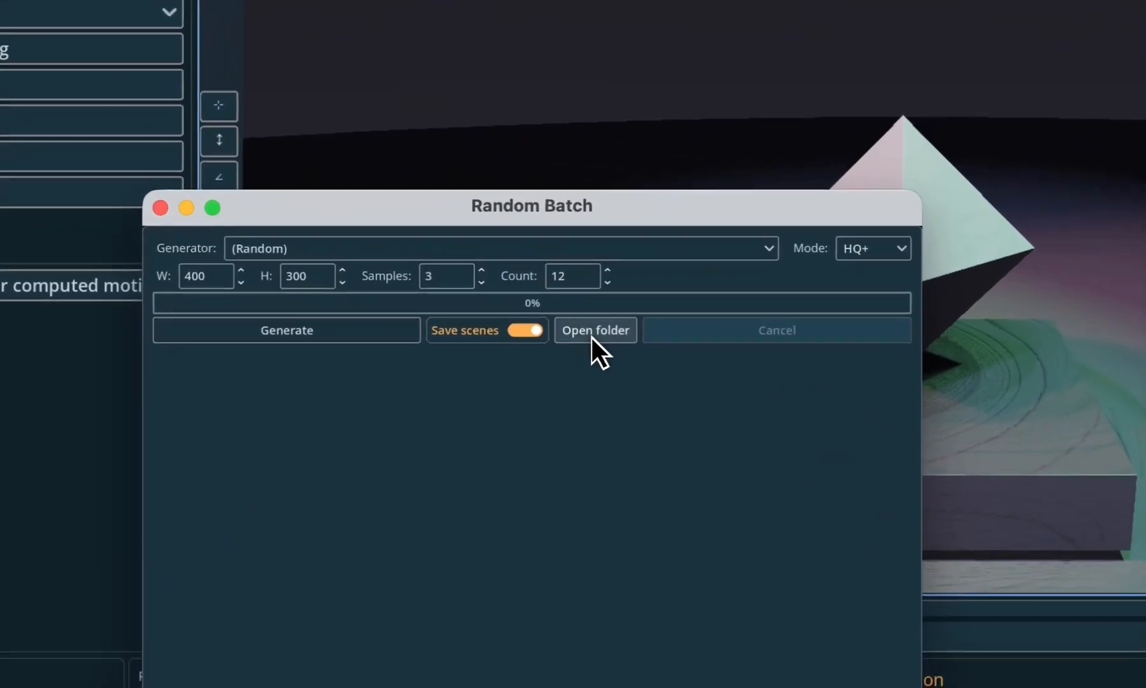
left_click(605, 291)
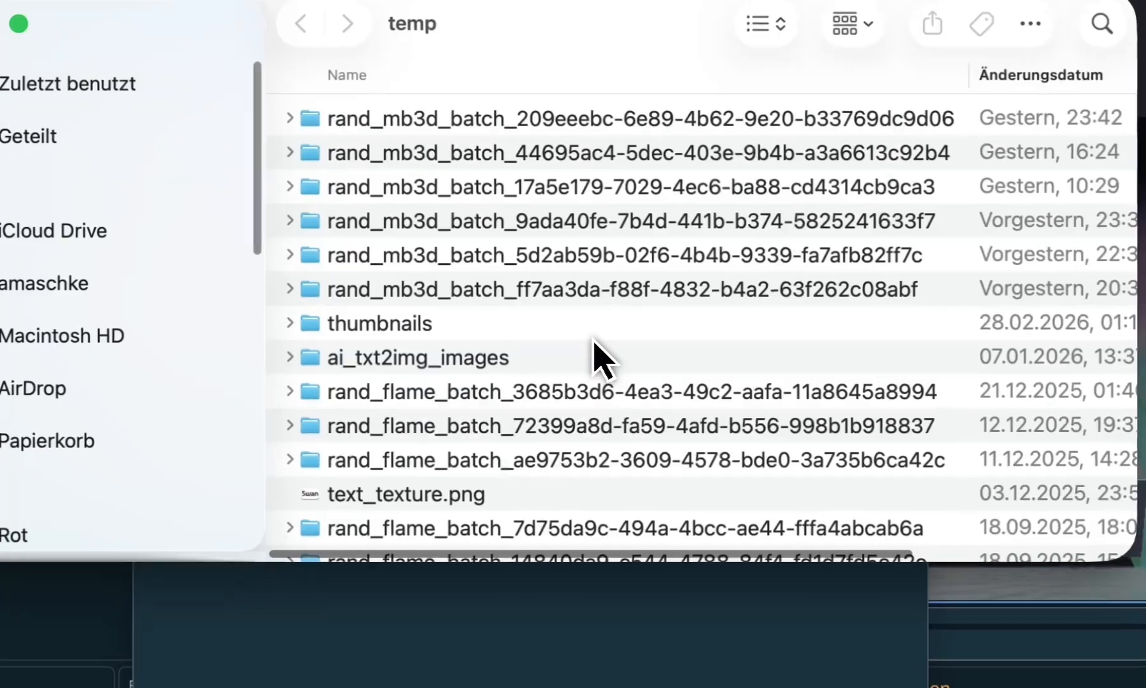
double_click(513, 121)
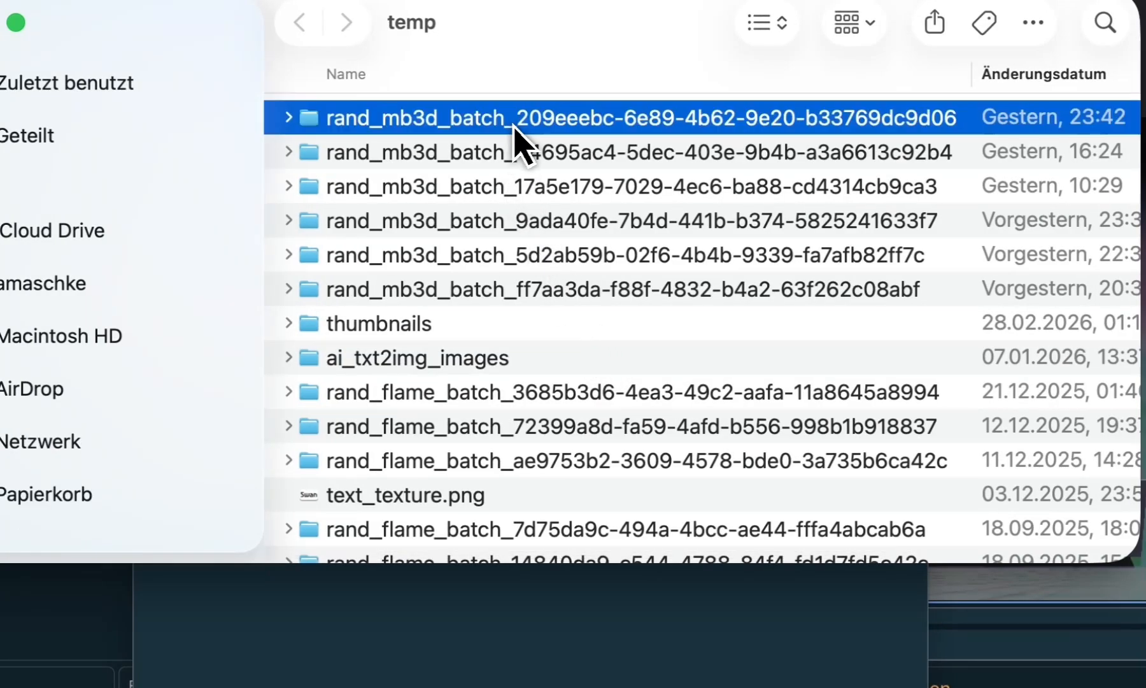
- Browse the batch folder's generated PNG images and .mbro scene files, and close the folder and the Random Batch window
left_click(398, 151)
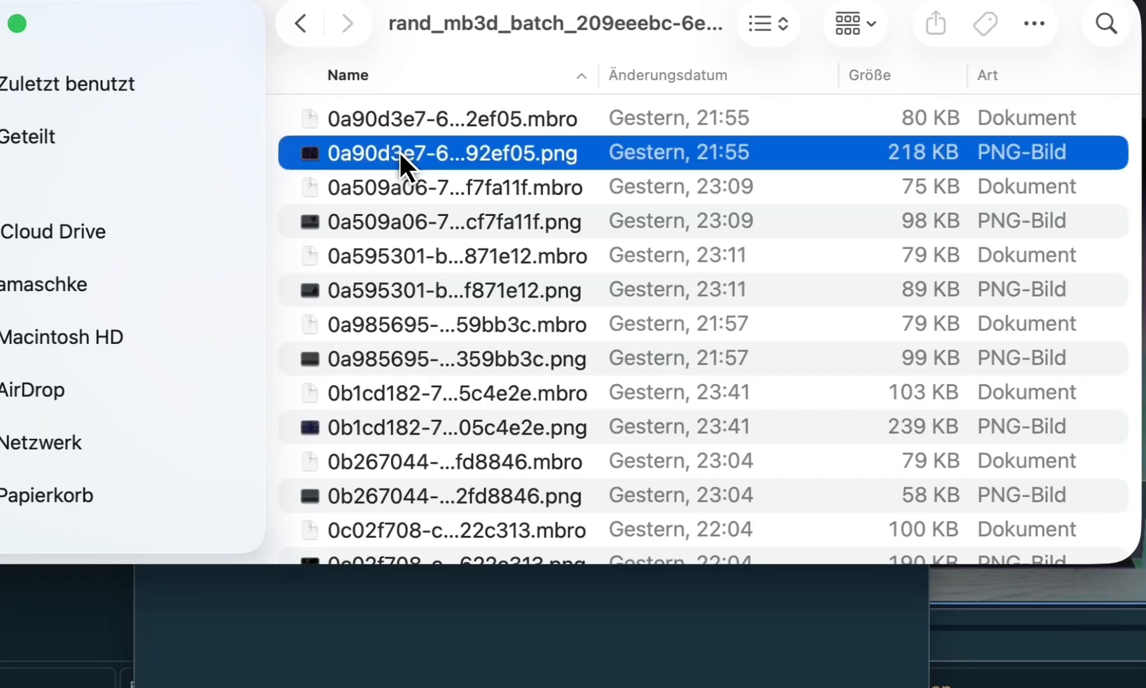
left_click(397, 392)
scroll(397, 388, "down", 10)
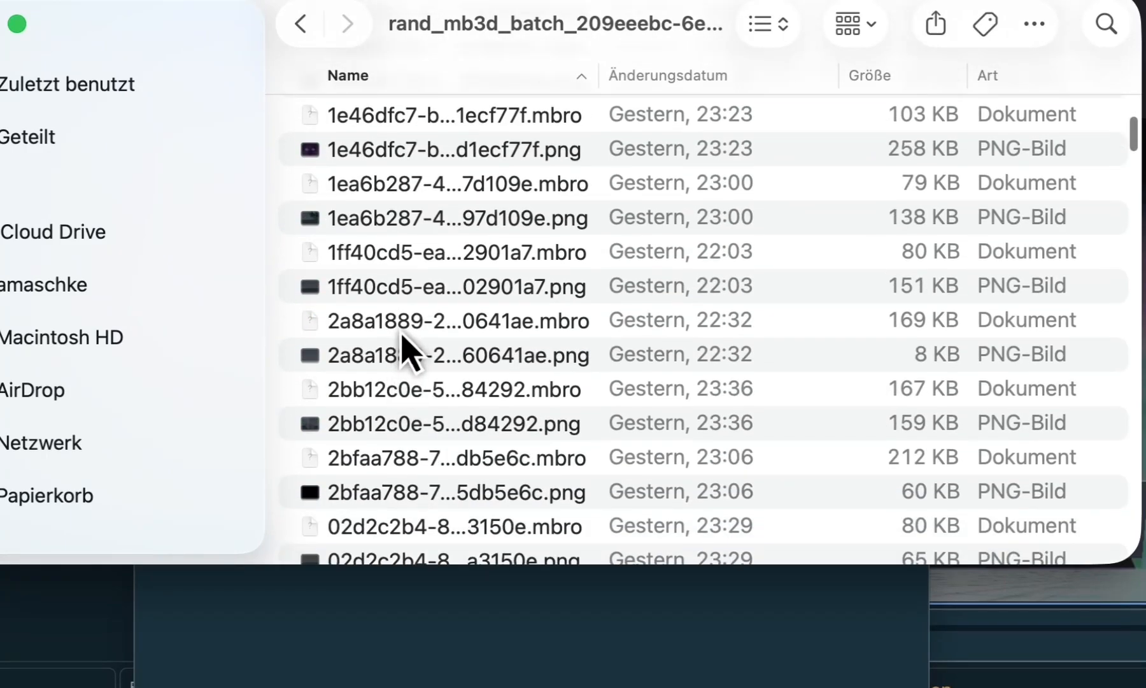
left_click(404, 325)
left_click(401, 291)
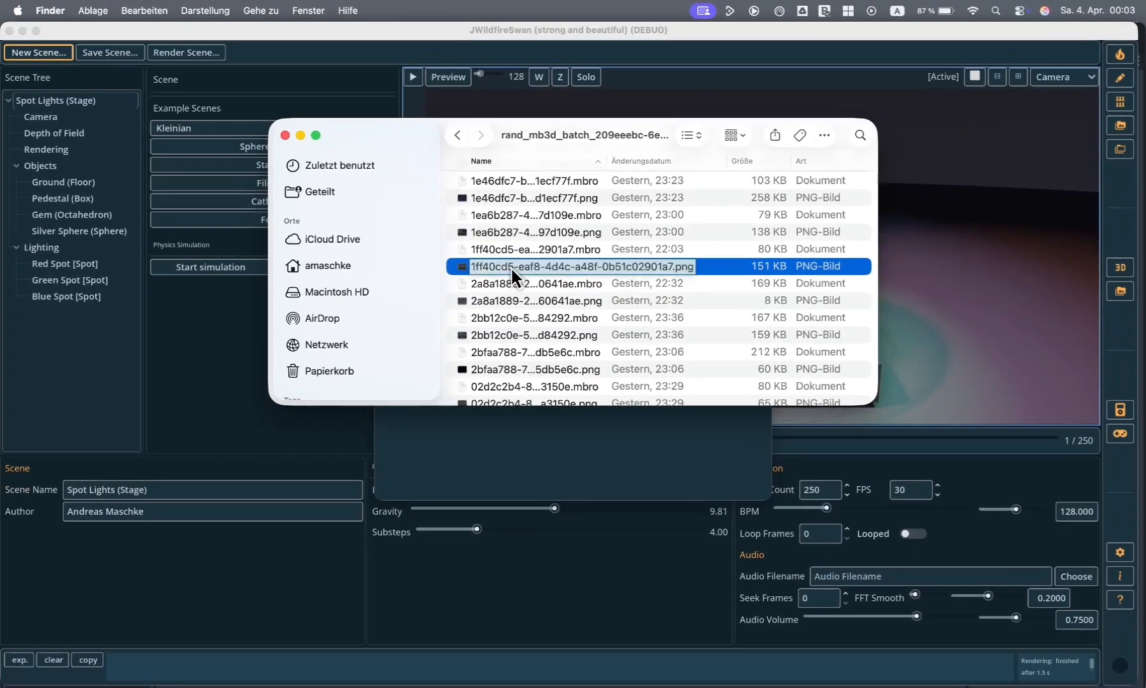
scroll(403, 294, "down", 5)
scroll(512, 270, "down", 10)
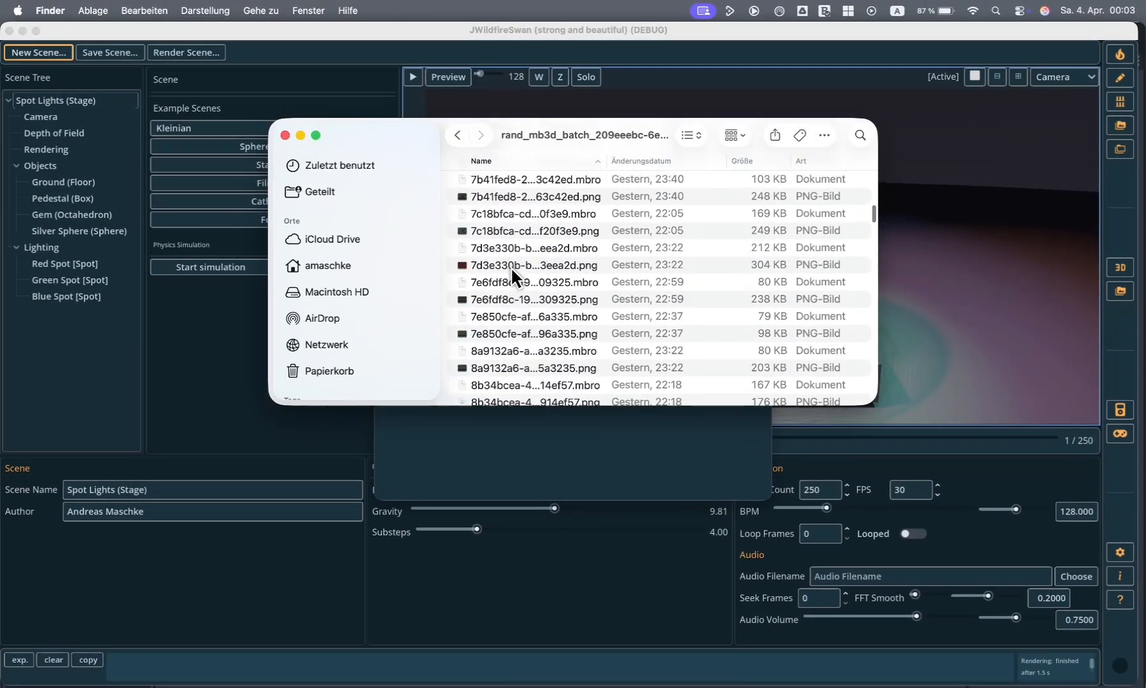
scroll(512, 270, "down", 10)
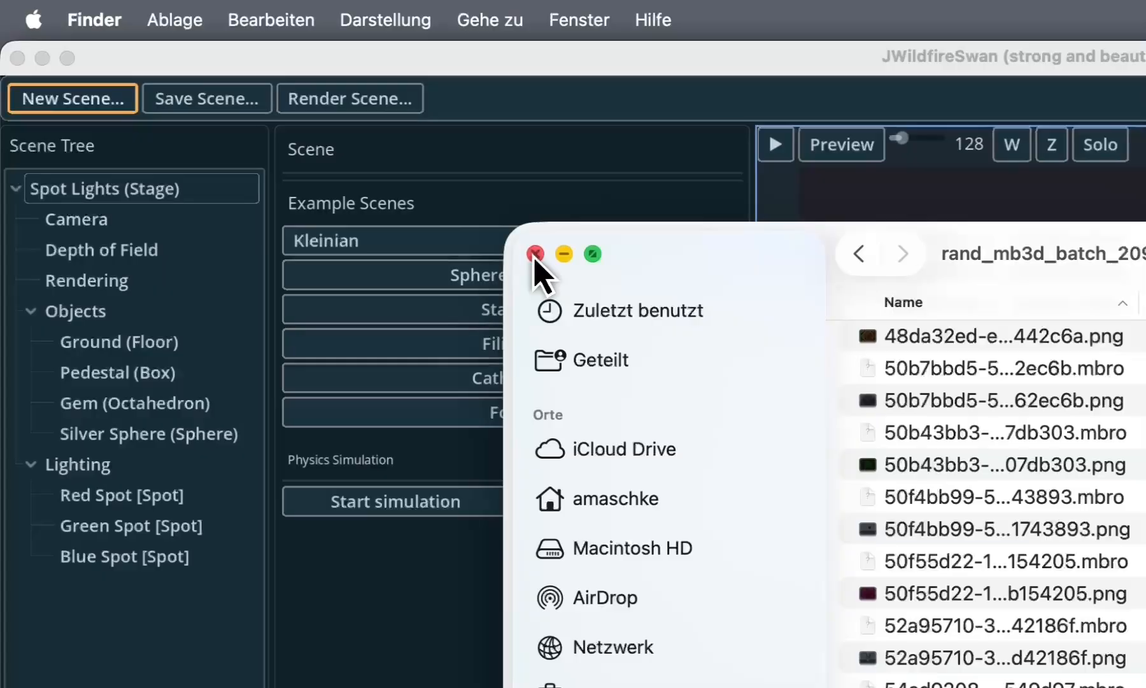
left_click(535, 254)
left_click(767, 455)
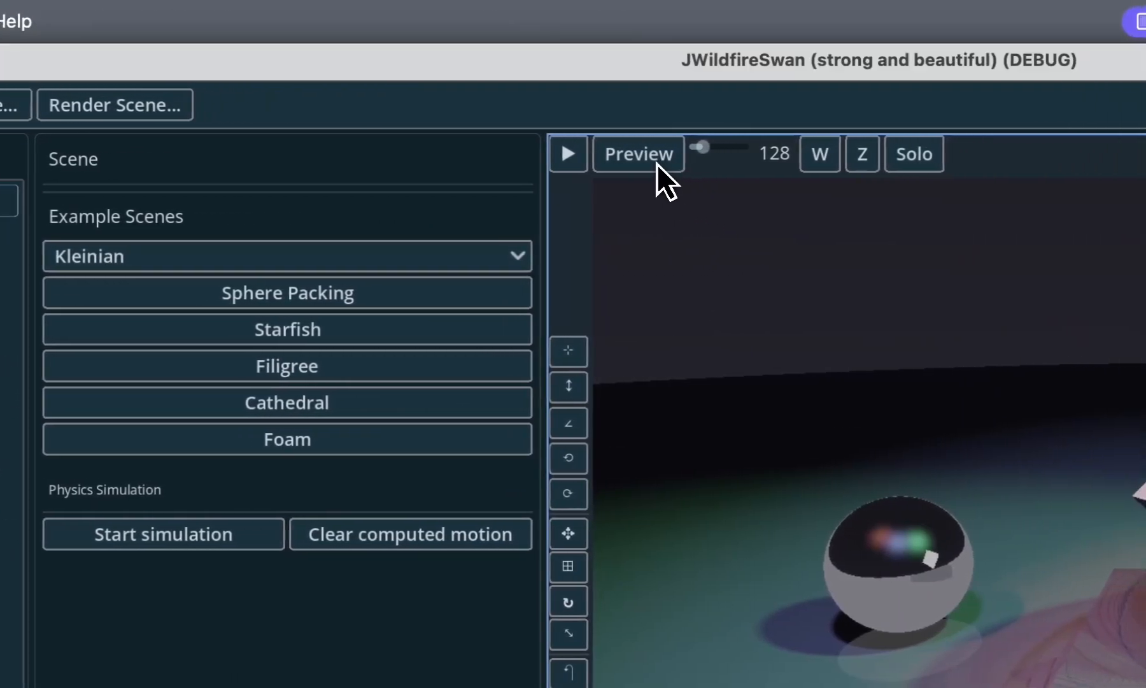
- Switch the viewport from Preview to HQ and briefly render the Spot Lights scene
left_click(635, 159)
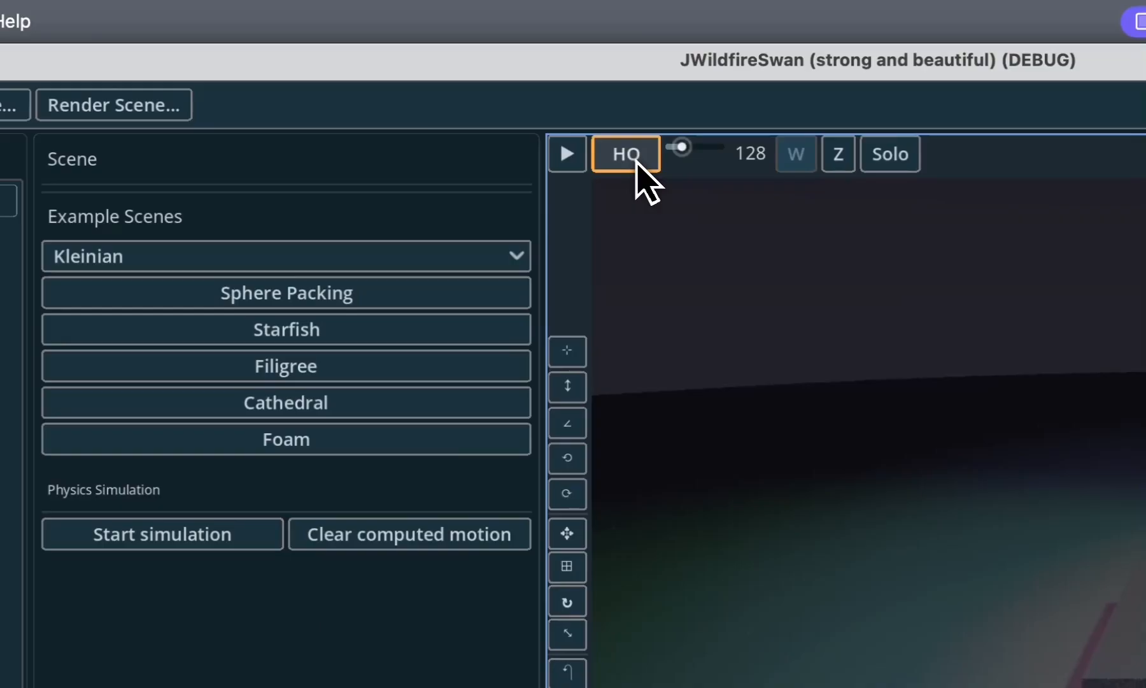
left_click(576, 164)
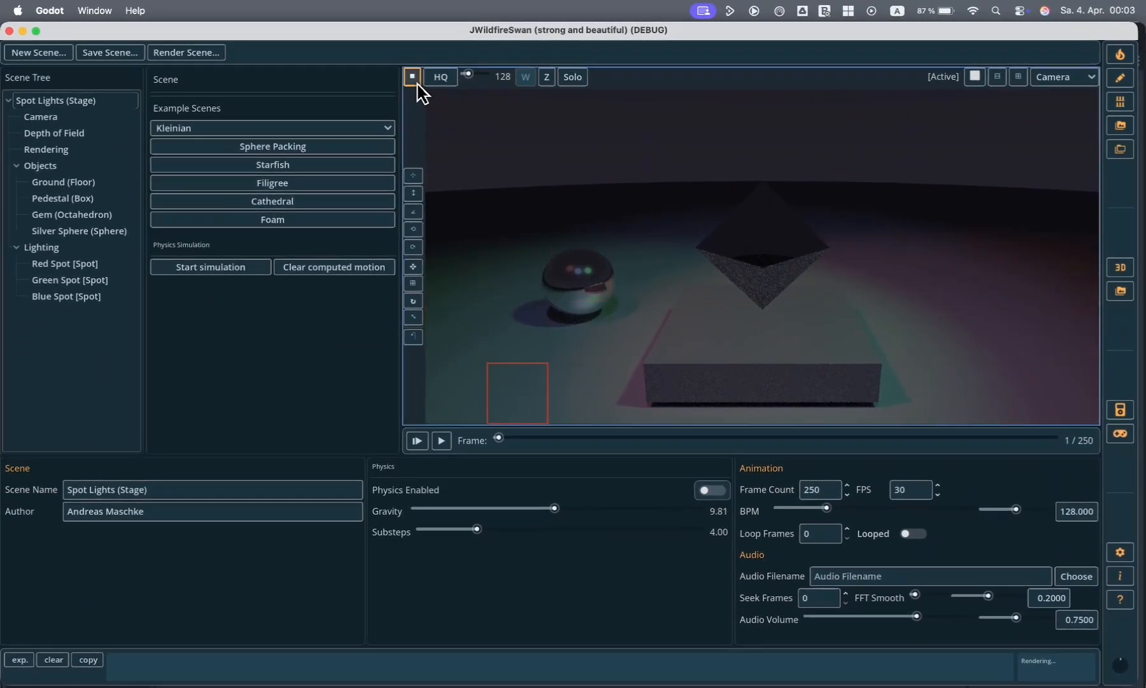
left_click(413, 80)
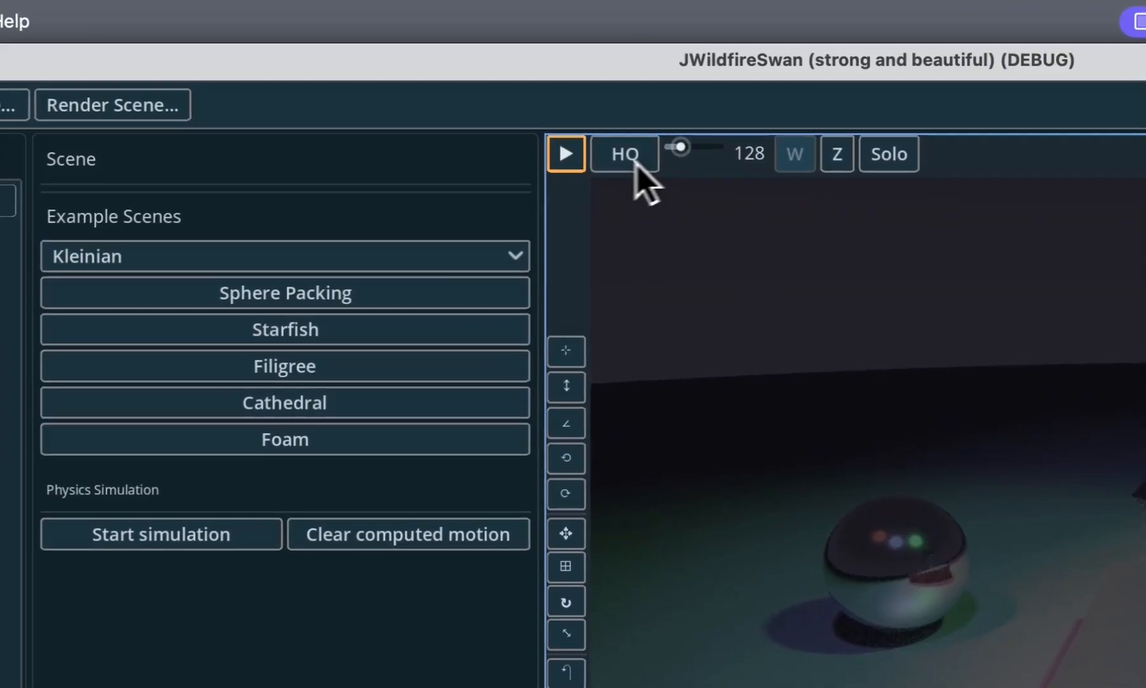
- Set the viewport's tile size to 256 and briefly run the HQ render again
left_click_drag(690, 148, 691, 149)
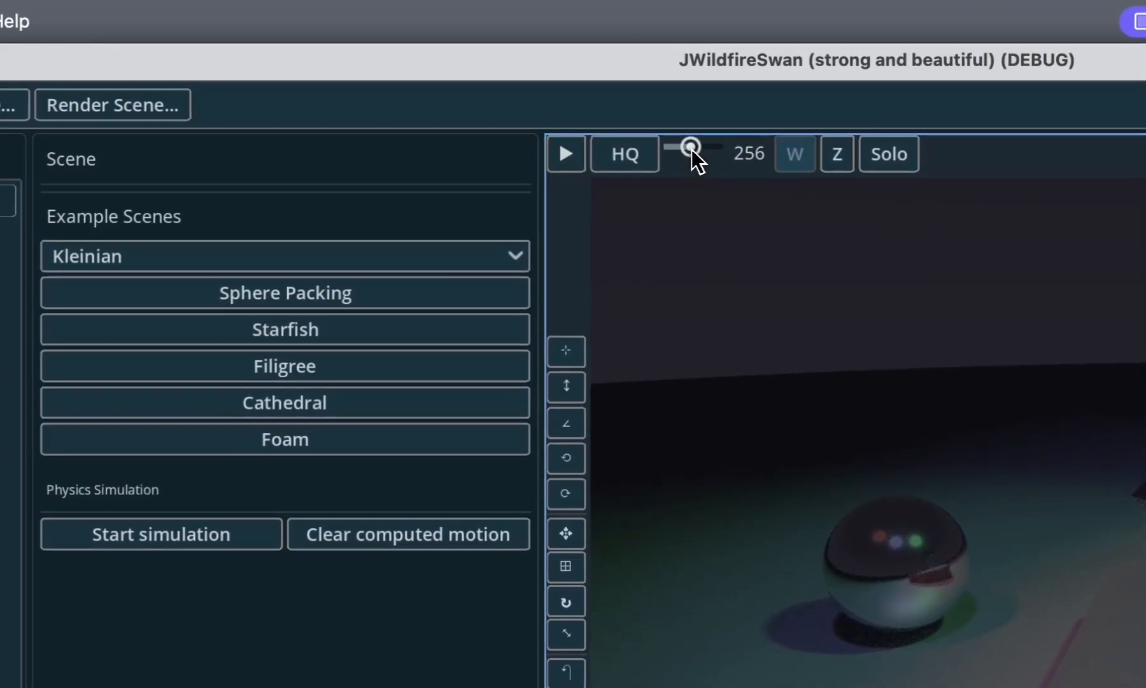
left_click(567, 155)
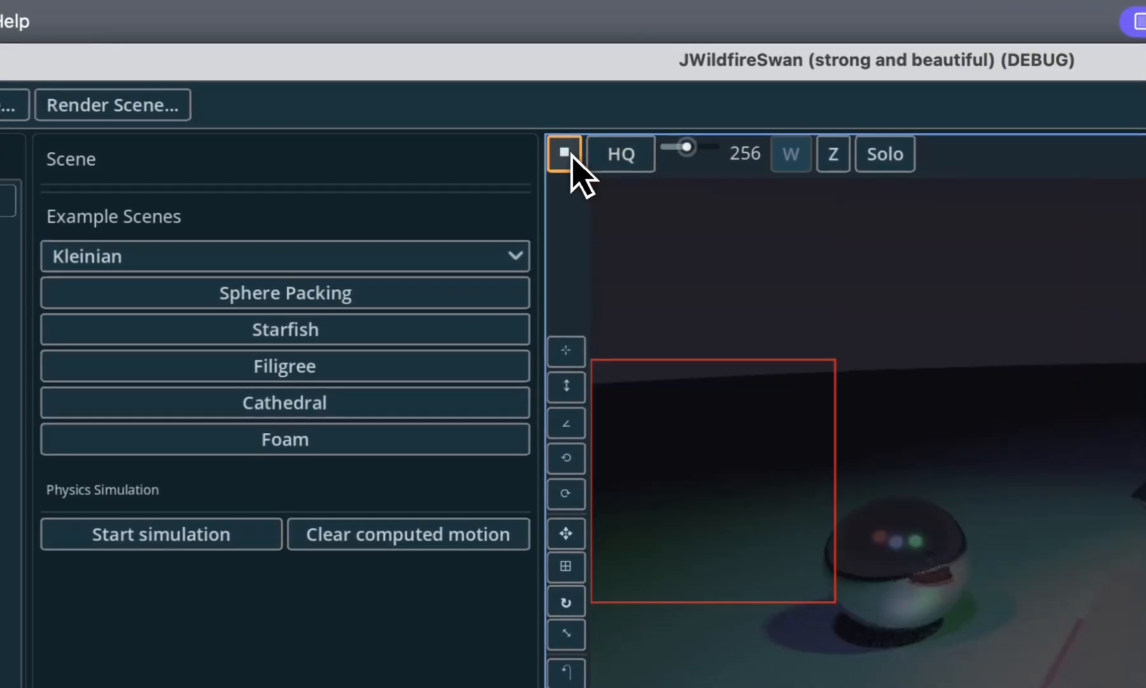
left_click(567, 155)
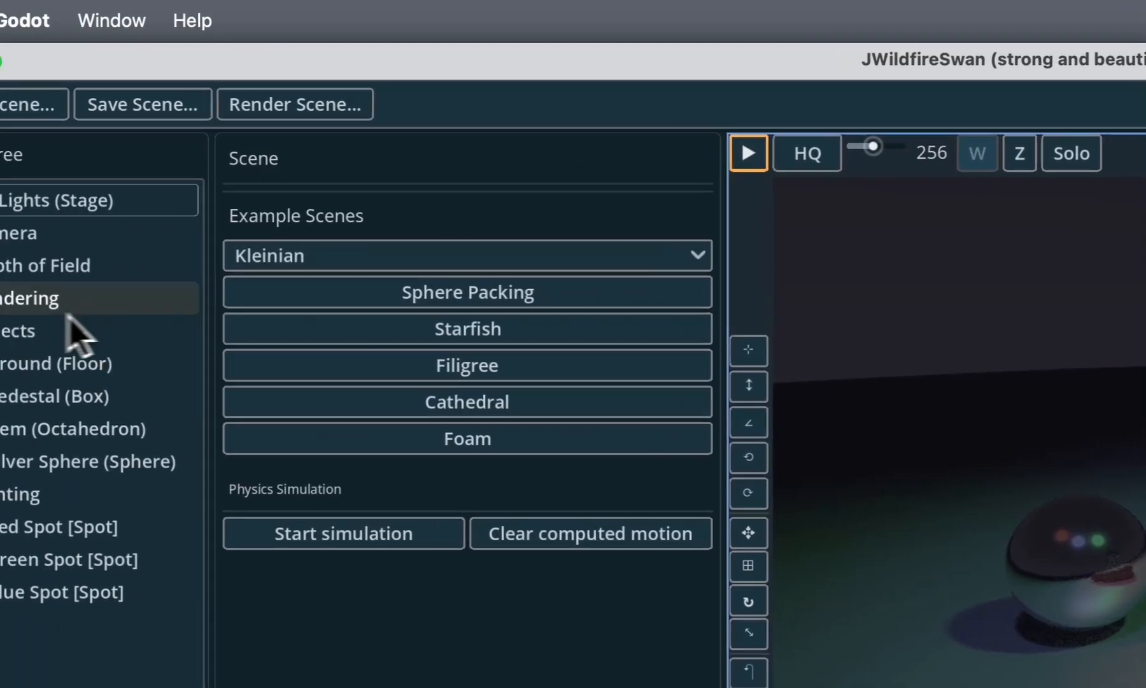
- Save the rendered scene's Z-buffer from the Rendering settings into the mbro_images folder under the suggested file name
left_click(121, 299)
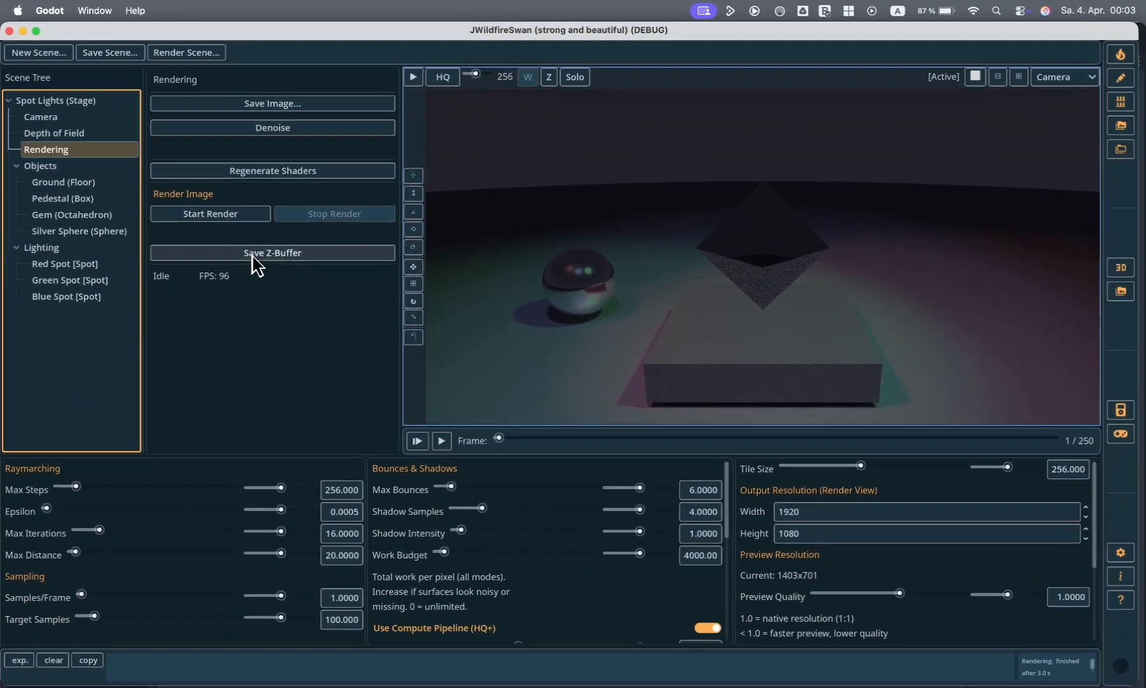
left_click(255, 253)
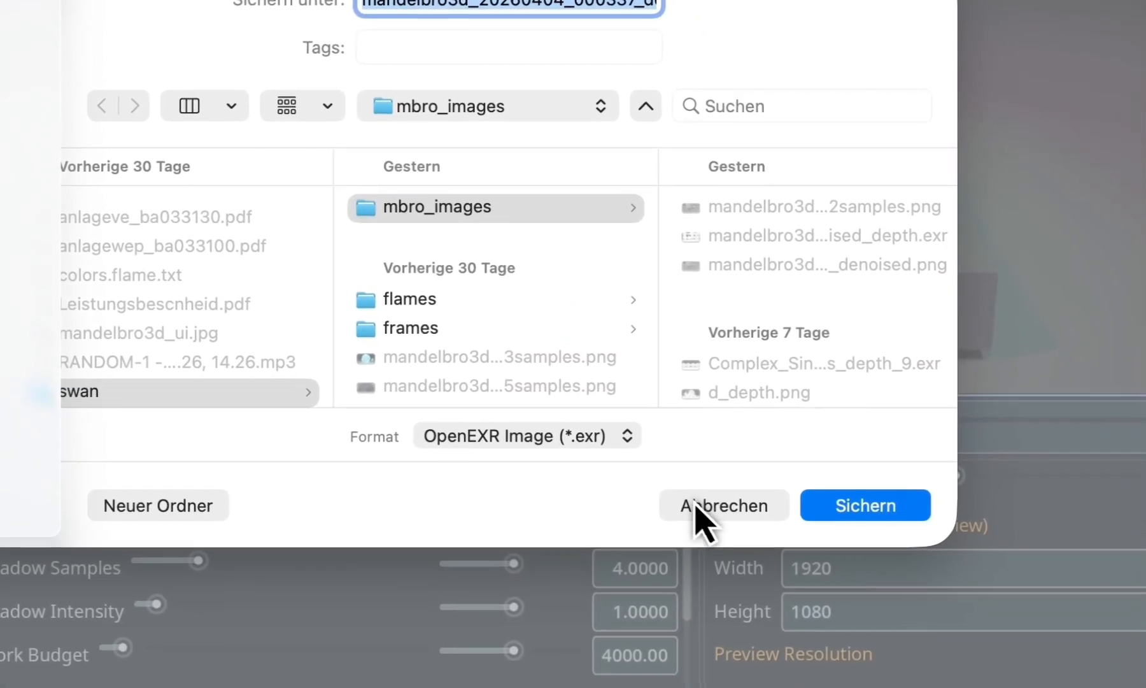
left_click(697, 505)
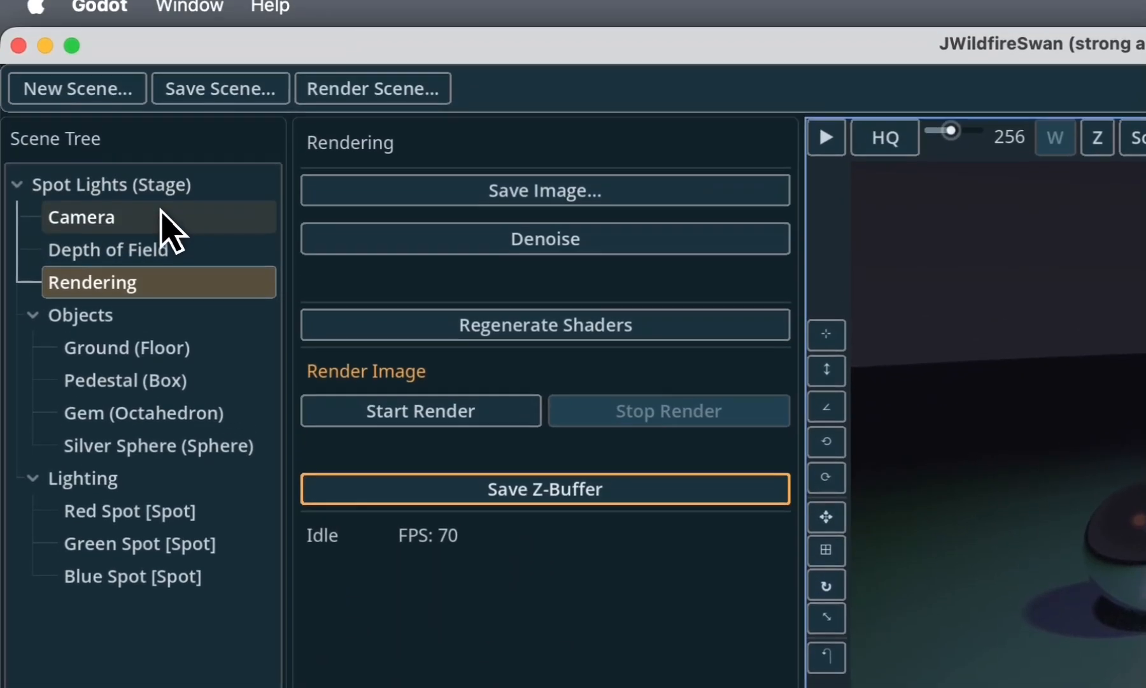
- Animate the camera's pitch by moving the timeline to frame 91 and setting Pitch to about -1.42 degrees
left_click(163, 220)
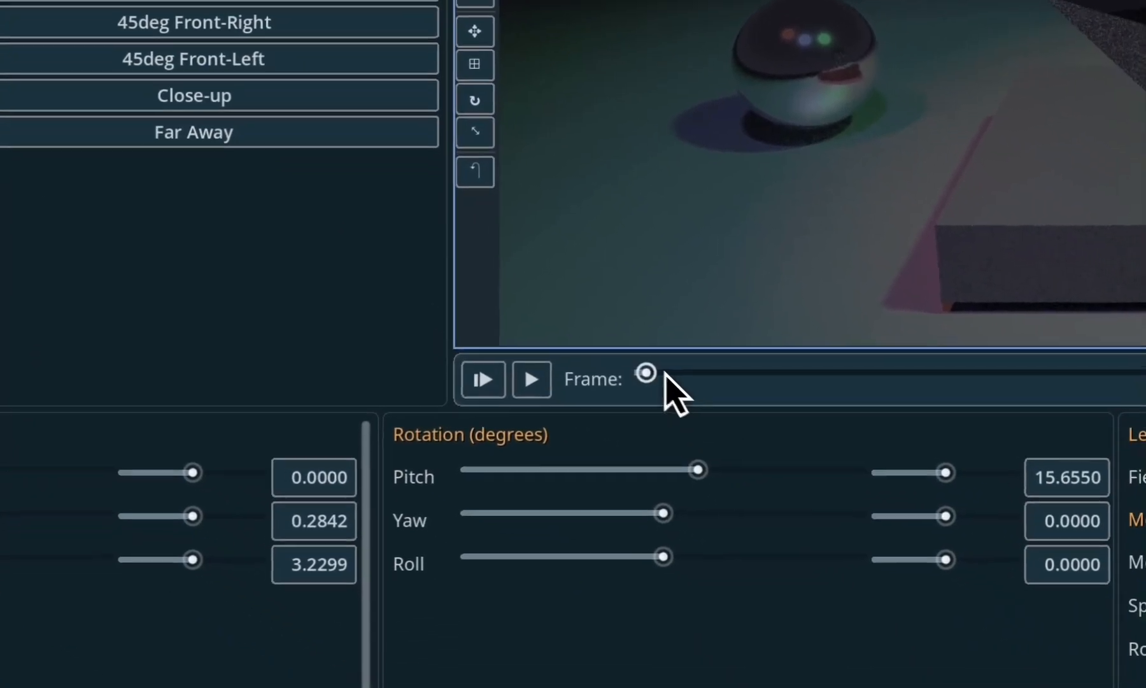
left_click_drag(664, 372, 746, 363)
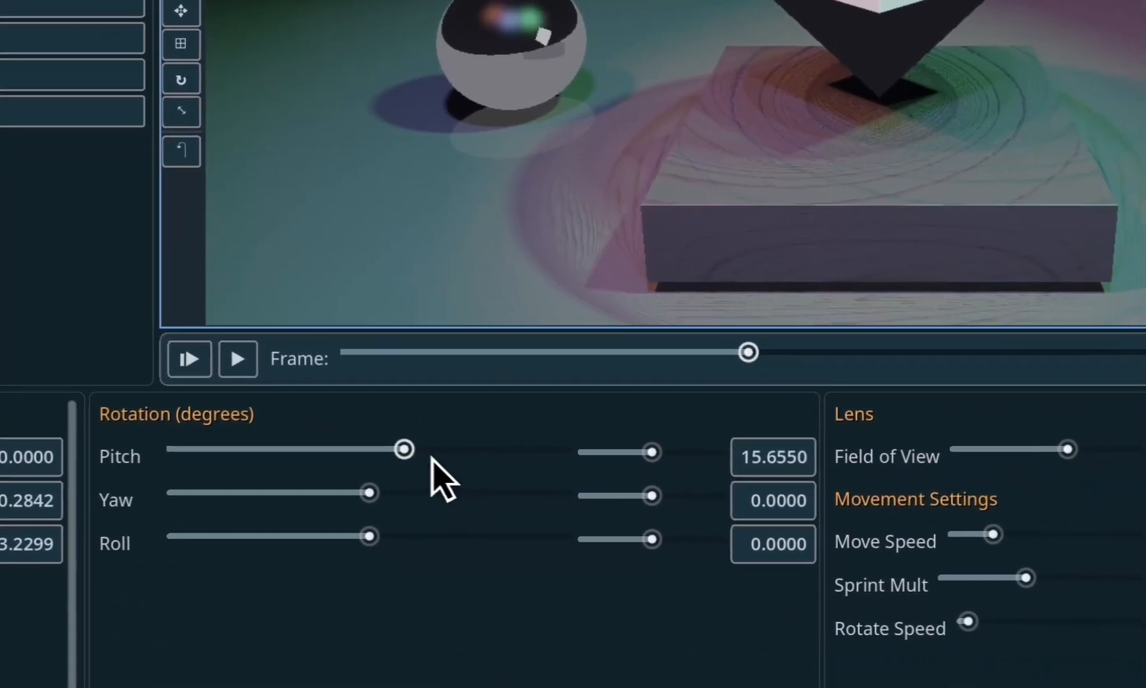
left_click_drag(430, 449, 403, 457)
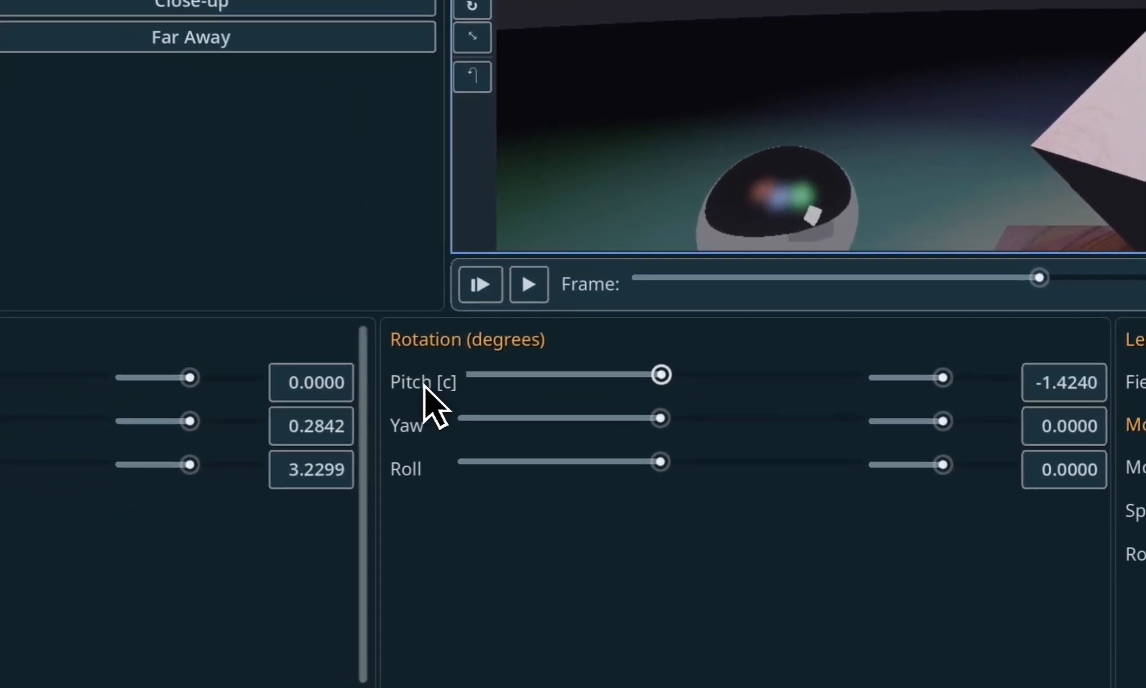
- Open the camera pitch's animation curve and try raising its frame 91 point to about 0.069
left_click(151, 456)
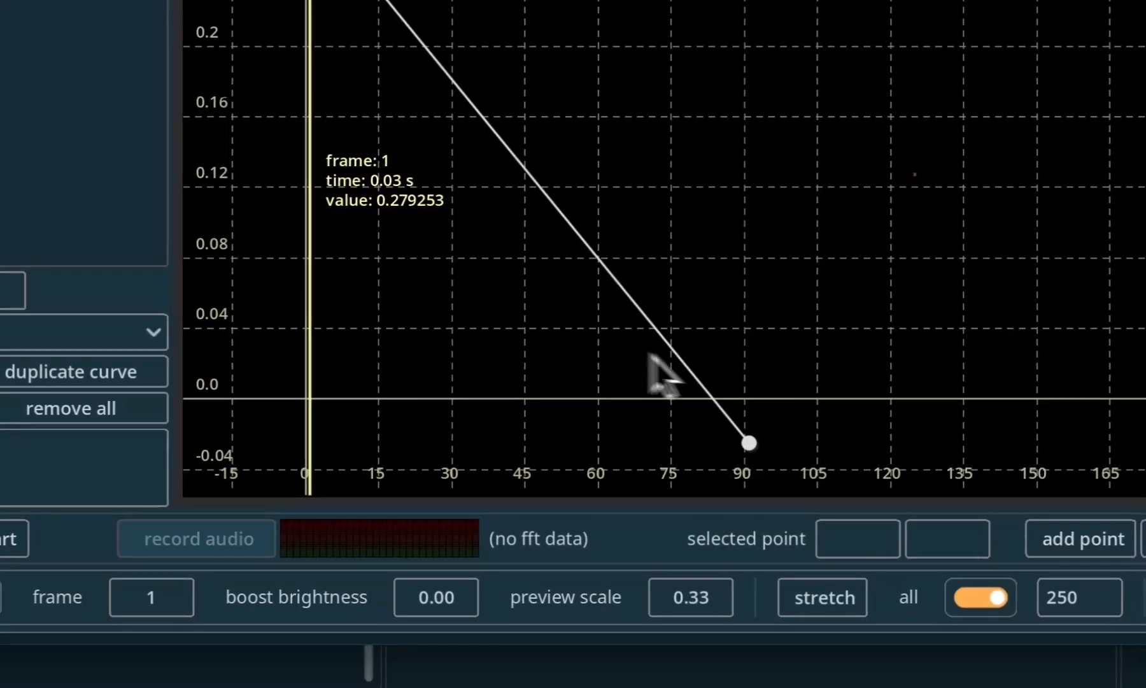
left_click_drag(749, 442, 805, 299)
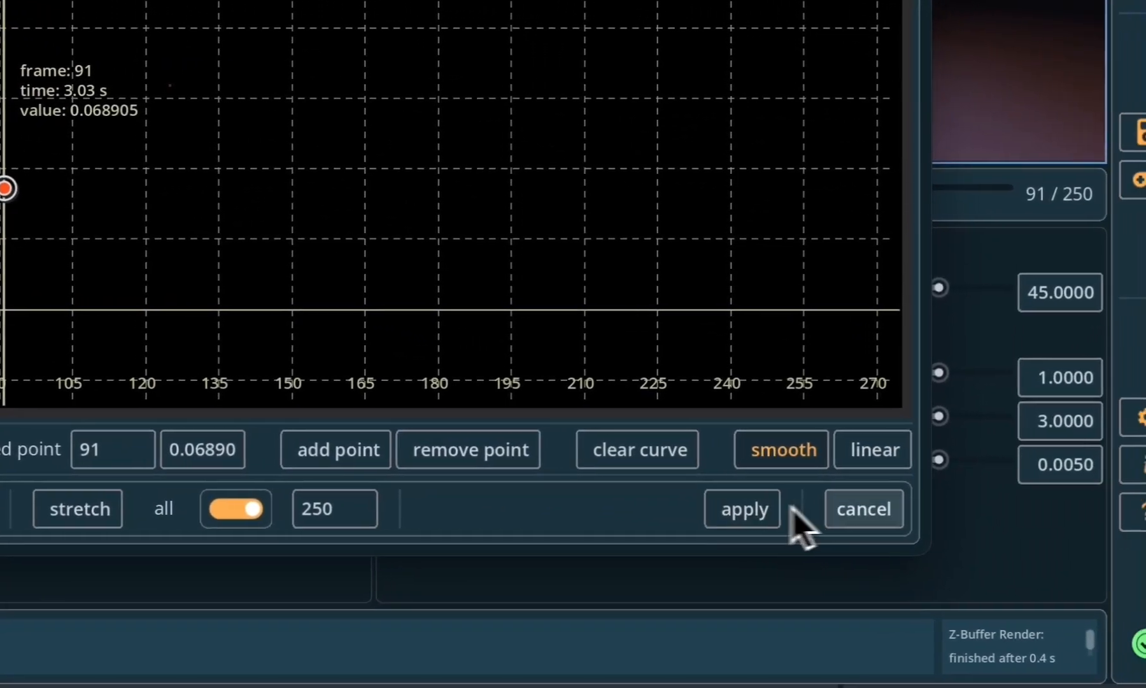
left_click(764, 509)
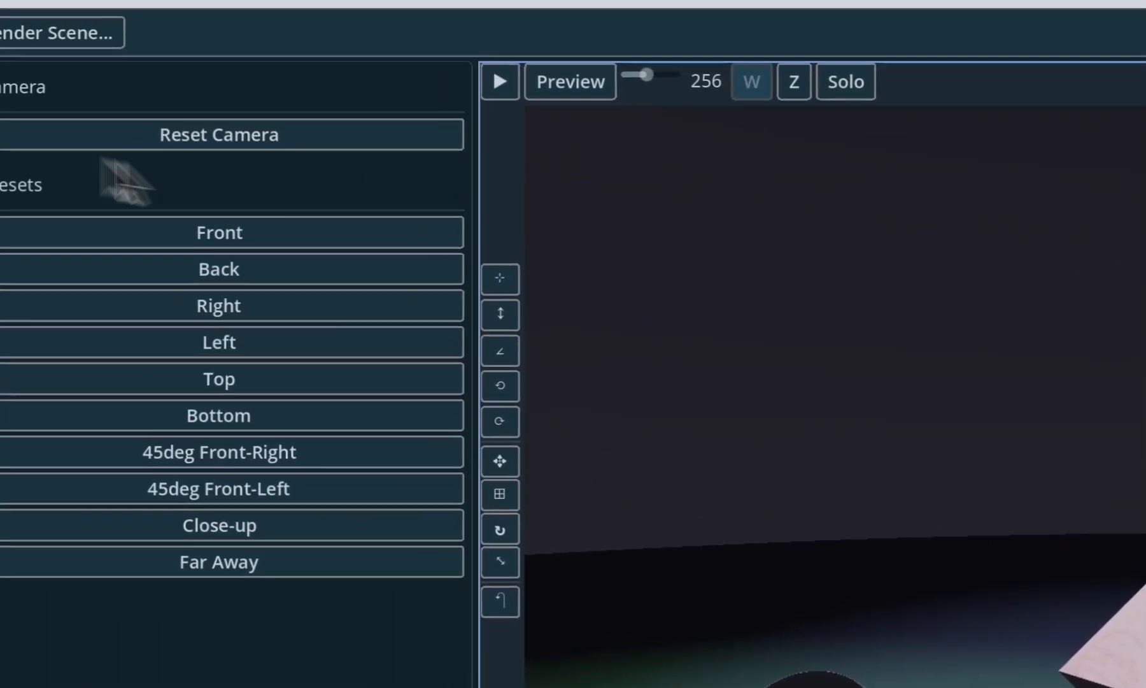
- Load the Sphere Packing scene from the Kleinian examples and adjust the camera's distance to it
left_click(163, 191)
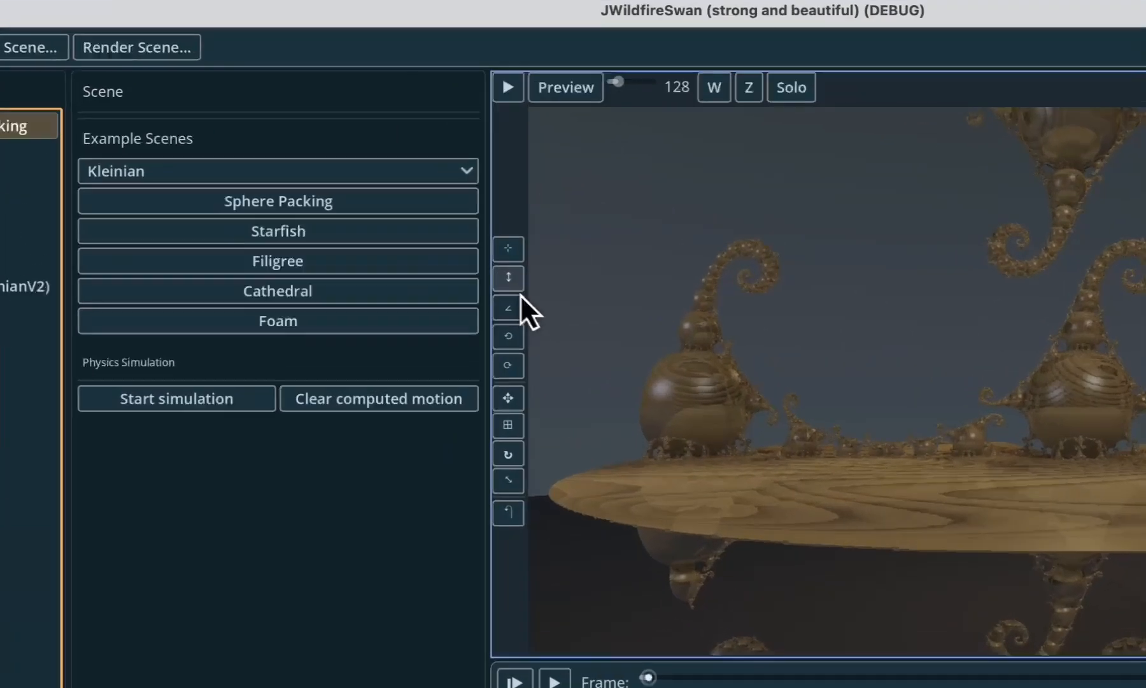
left_click(413, 193)
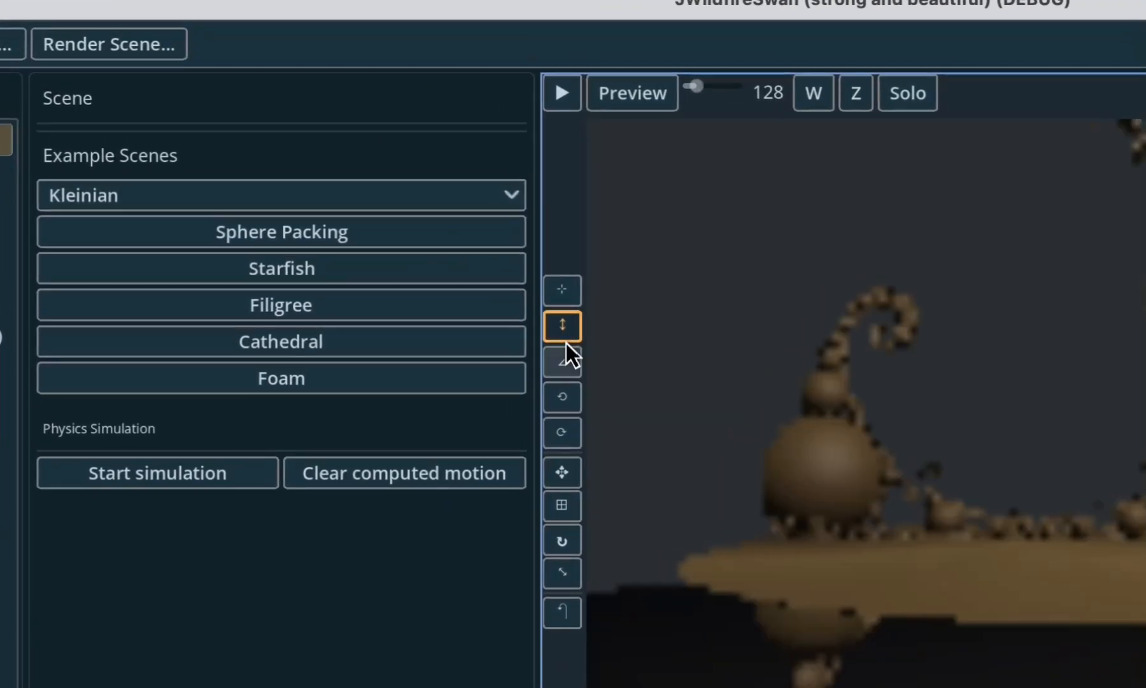